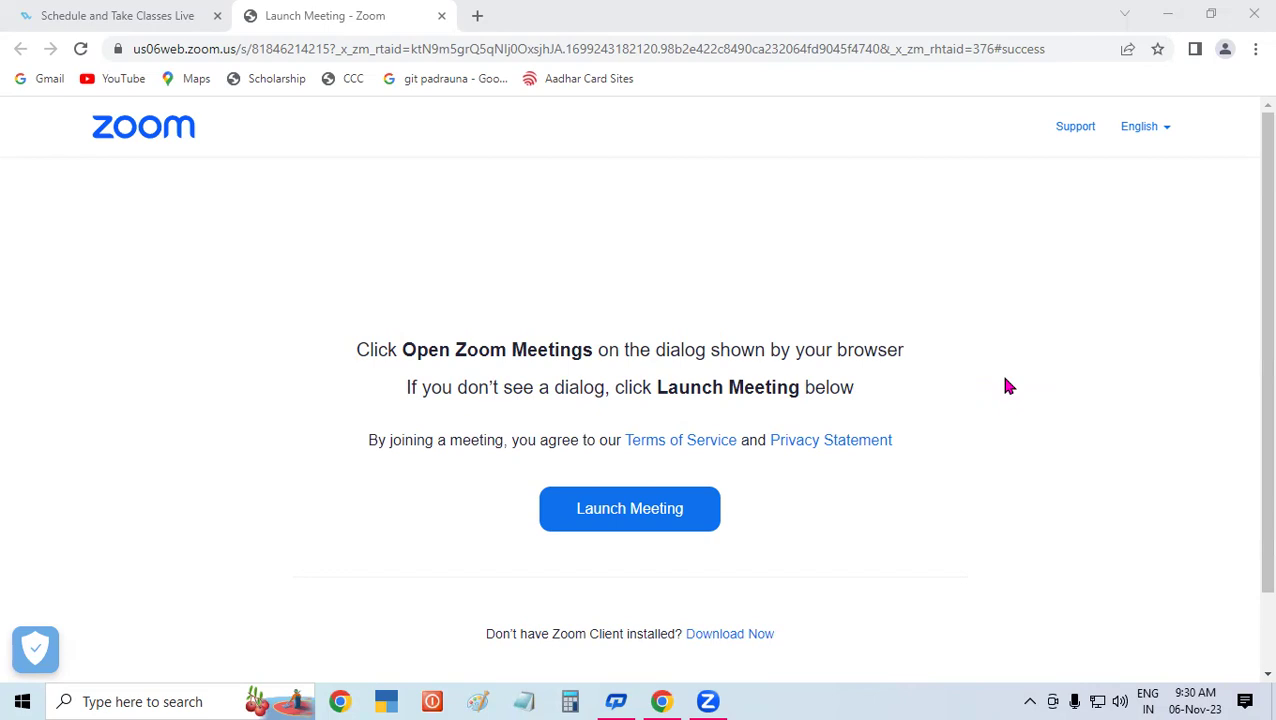
Open the Windows Run dialog with Win+R from the Zoom launch page in Chrome.
{"action": "key", "text": "super+r"}
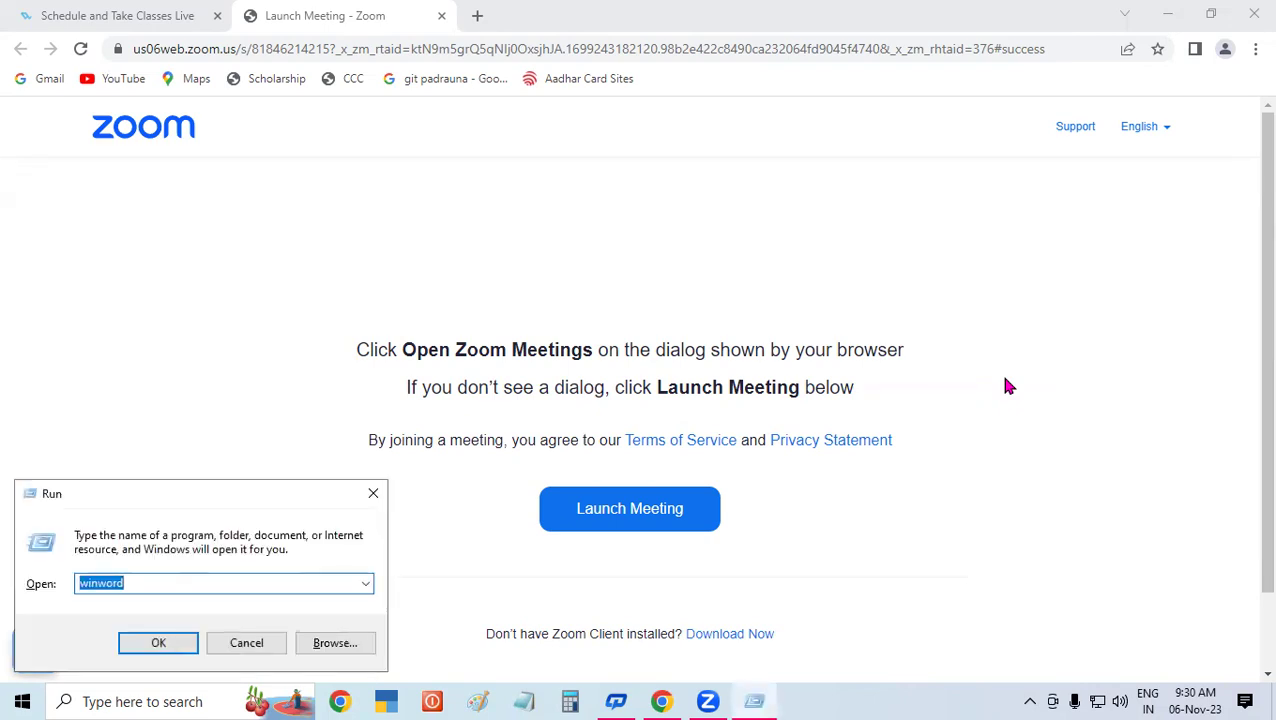
Launch Excel by running 'excel' and start a new Blank workbook.
{"action": "type", "text": "excel"}
{"action": "key", "text": "Return"}
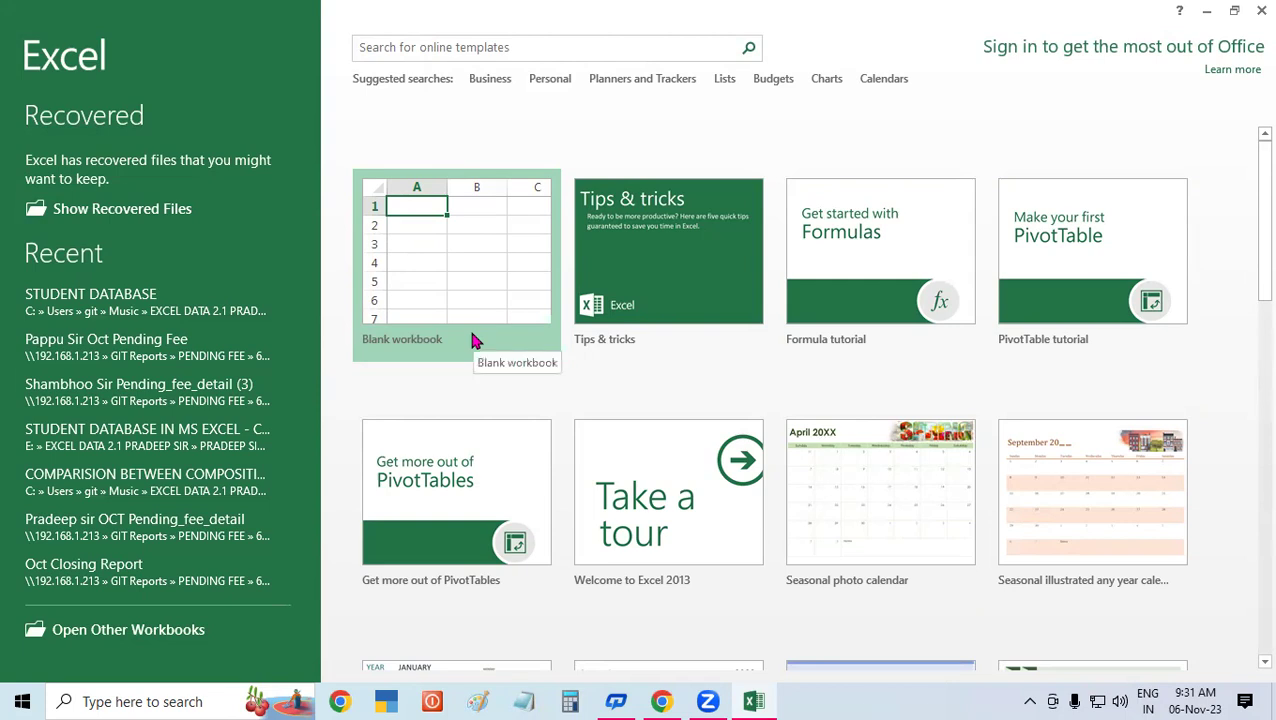
{"action": "left_click", "coordinate": [437, 281]}
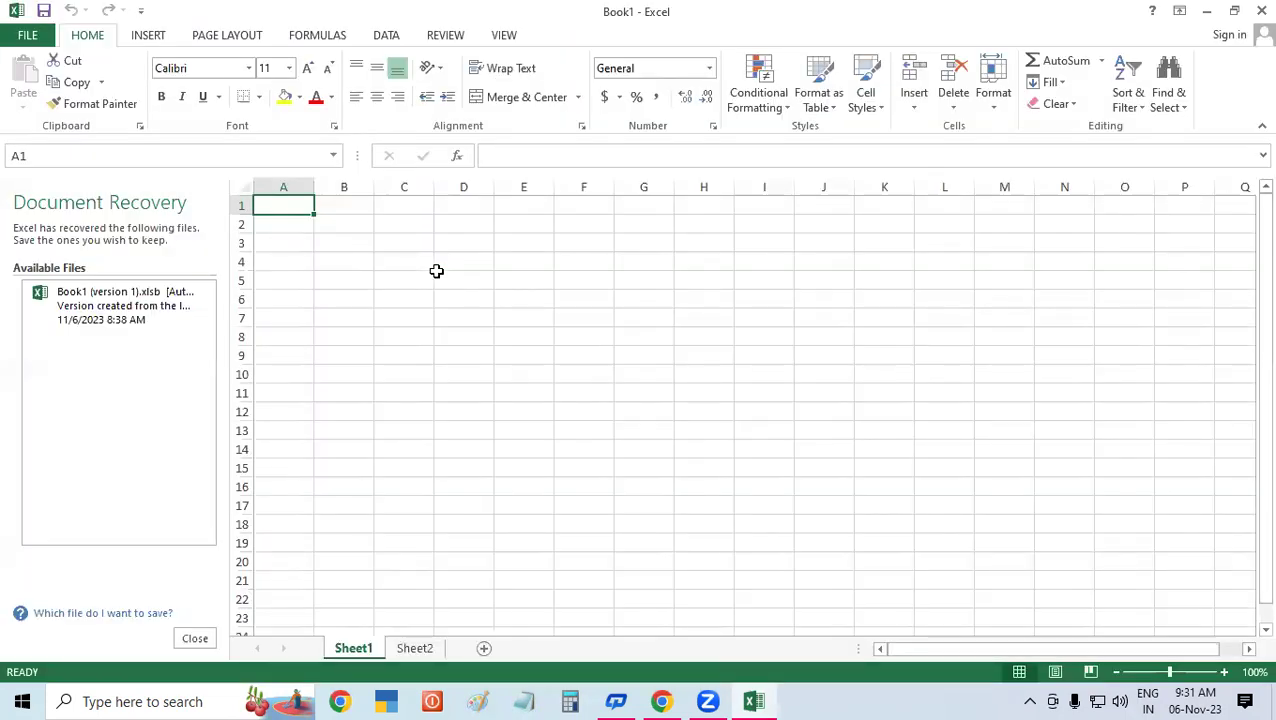
Close Document Recovery, removing the recovered files, and select a cell on Sheet1.
{"action": "left_click", "coordinate": [210, 640]}
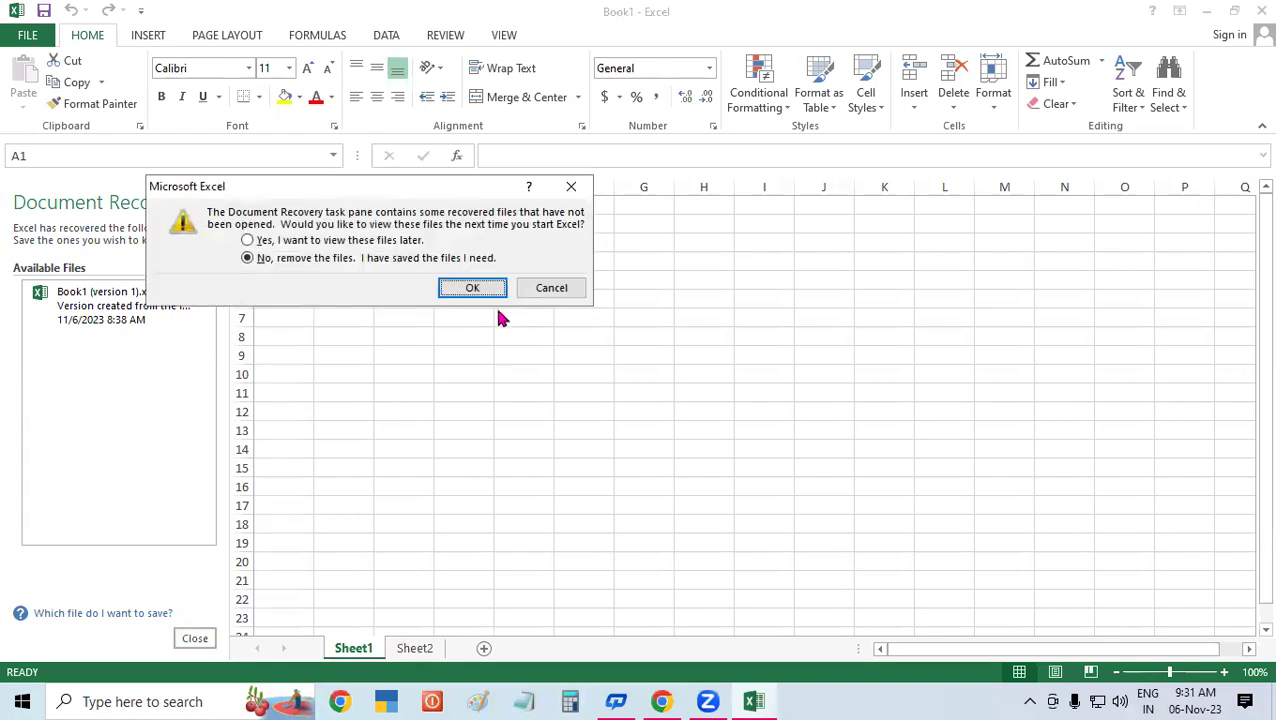
{"action": "left_click", "coordinate": [492, 293]}
{"action": "left_click", "coordinate": [515, 333]}
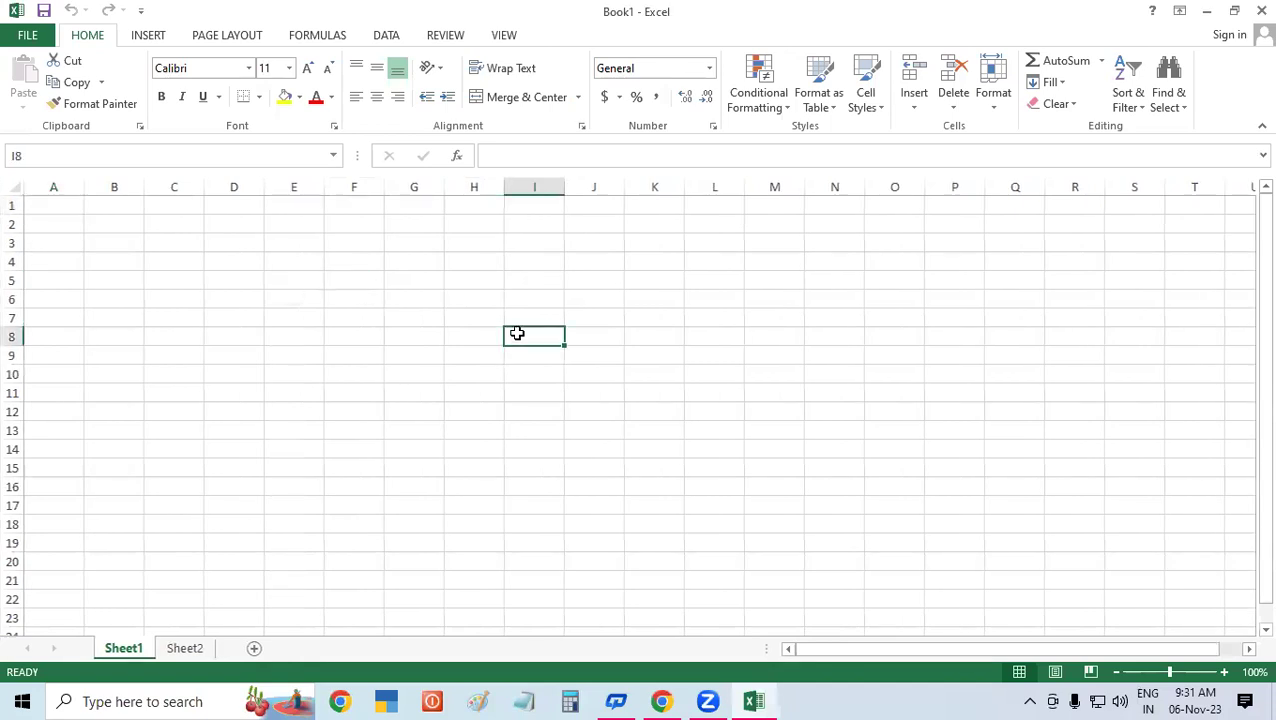
{"action": "mouse_move", "coordinate": [208, 250]}
{"action": "left_mouse_down"}
{"action": "mouse_move", "coordinate": [860, 584]}
{"action": "mouse_move", "coordinate": [920, 590]}
{"action": "left_mouse_up"}
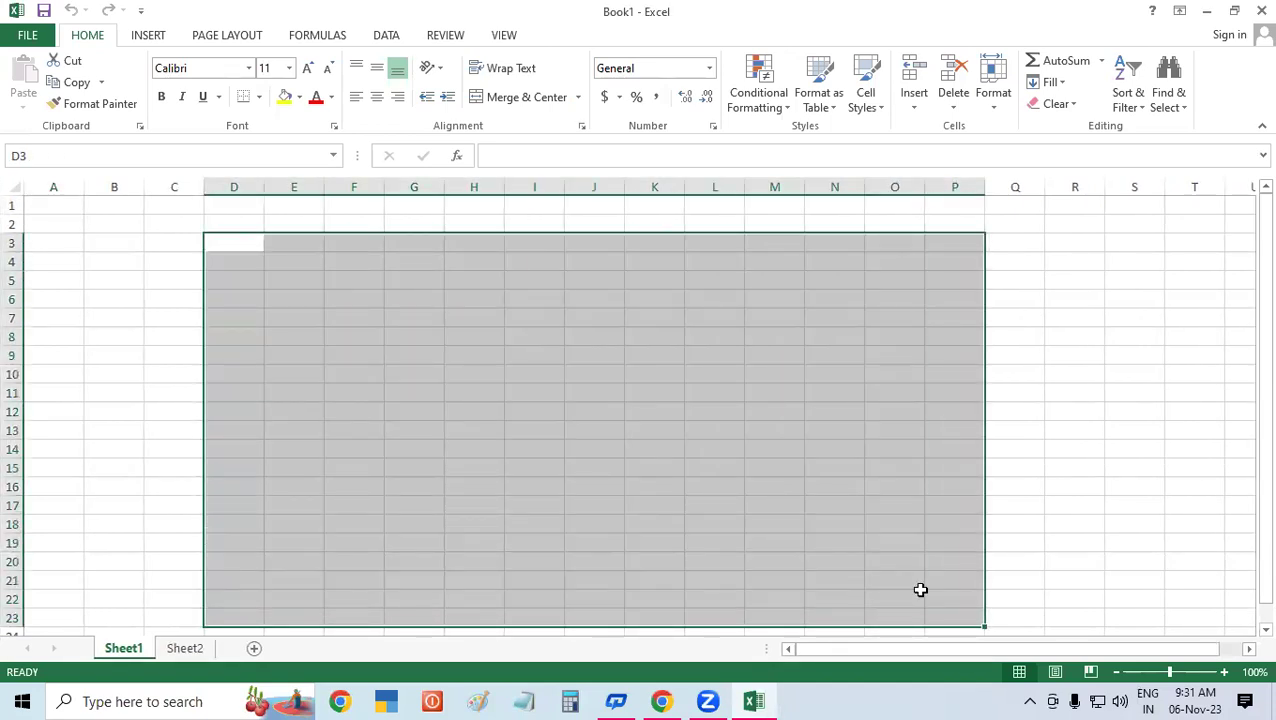
{"action": "left_click", "coordinate": [457, 407]}
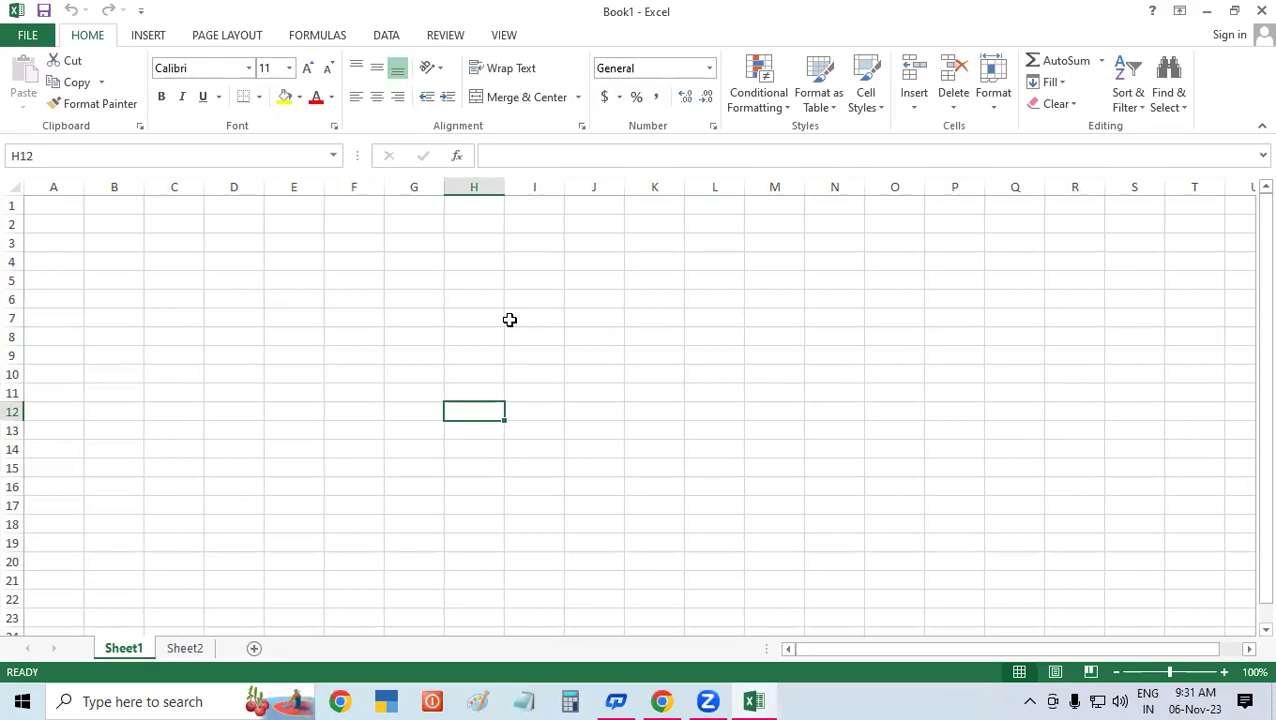
{"action": "left_click", "coordinate": [509, 319]}
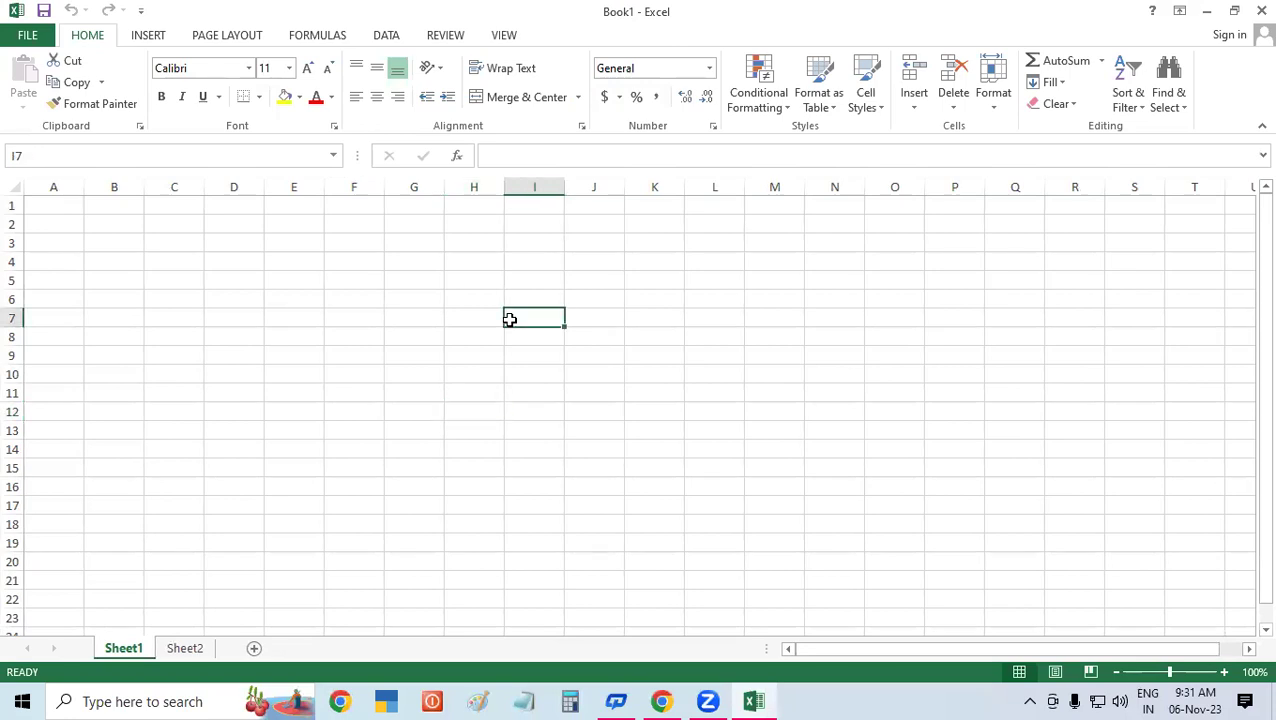
{"action": "left_click", "coordinate": [376, 354]}
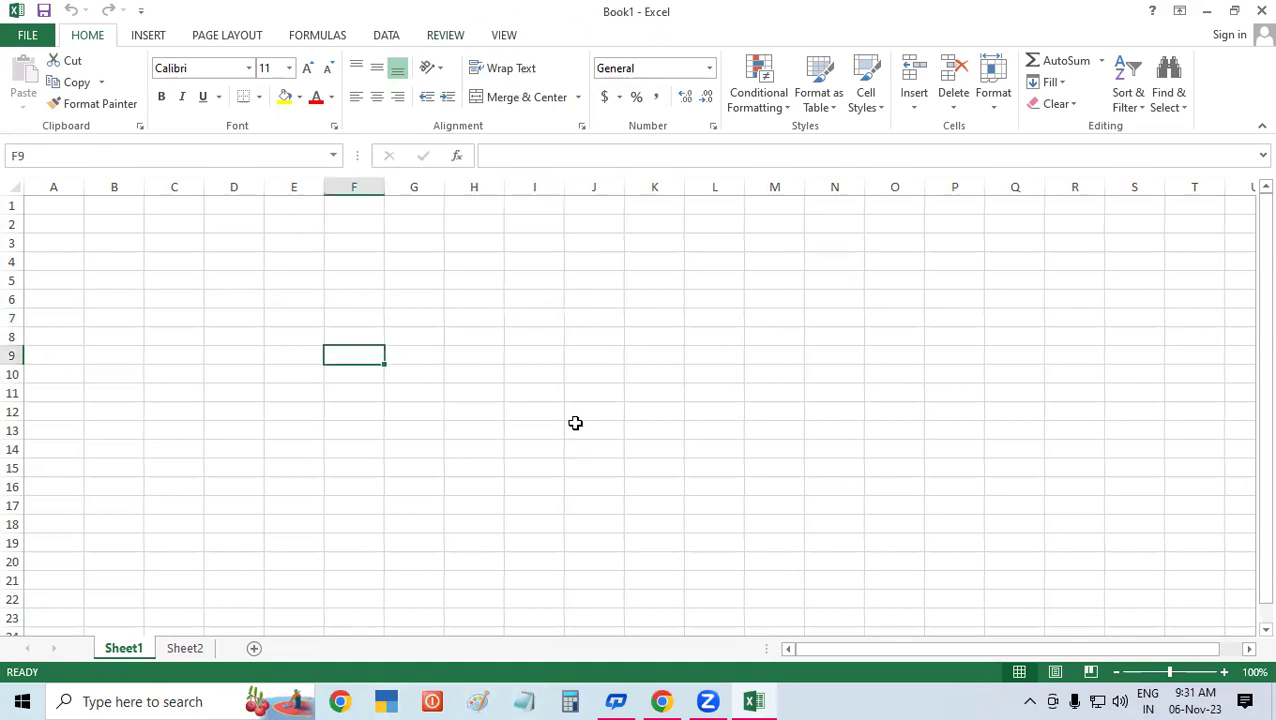
{"action": "left_click", "coordinate": [609, 348]}
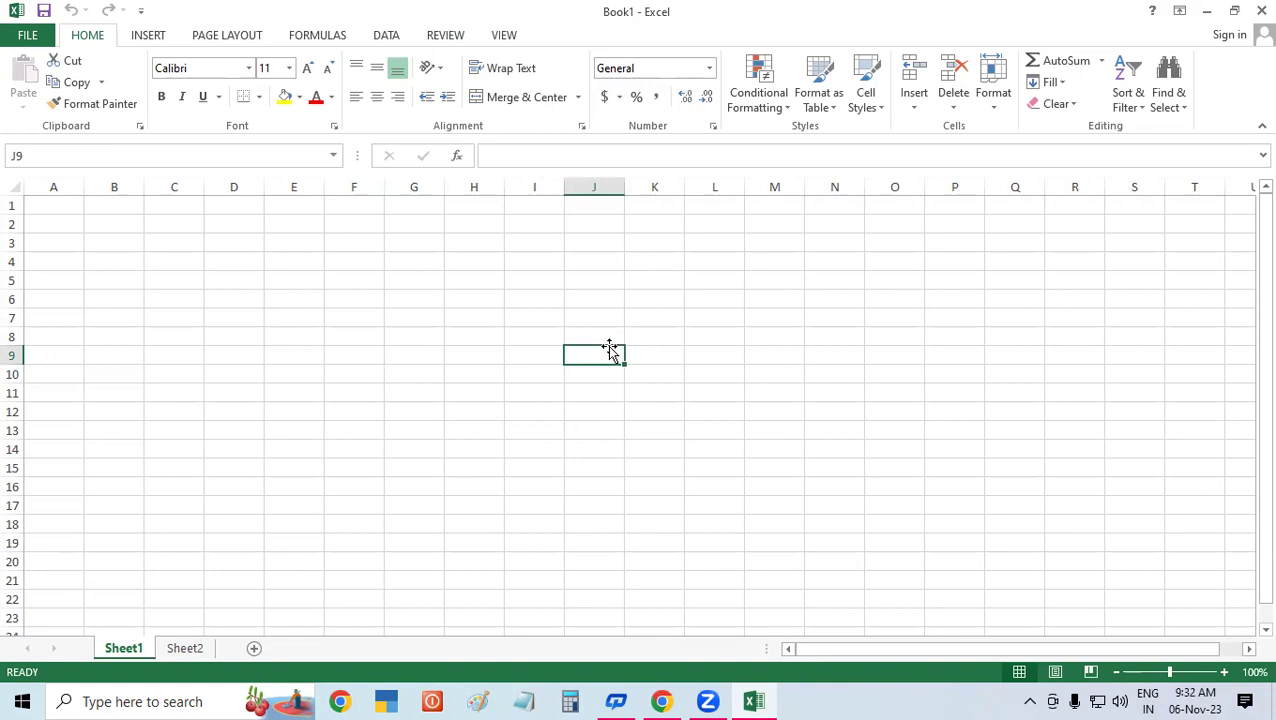
{"action": "left_click", "coordinate": [236, 350]}
{"action": "left_click", "coordinate": [593, 367]}
{"action": "left_click", "coordinate": [845, 348]}
{"action": "left_click", "coordinate": [252, 350]}
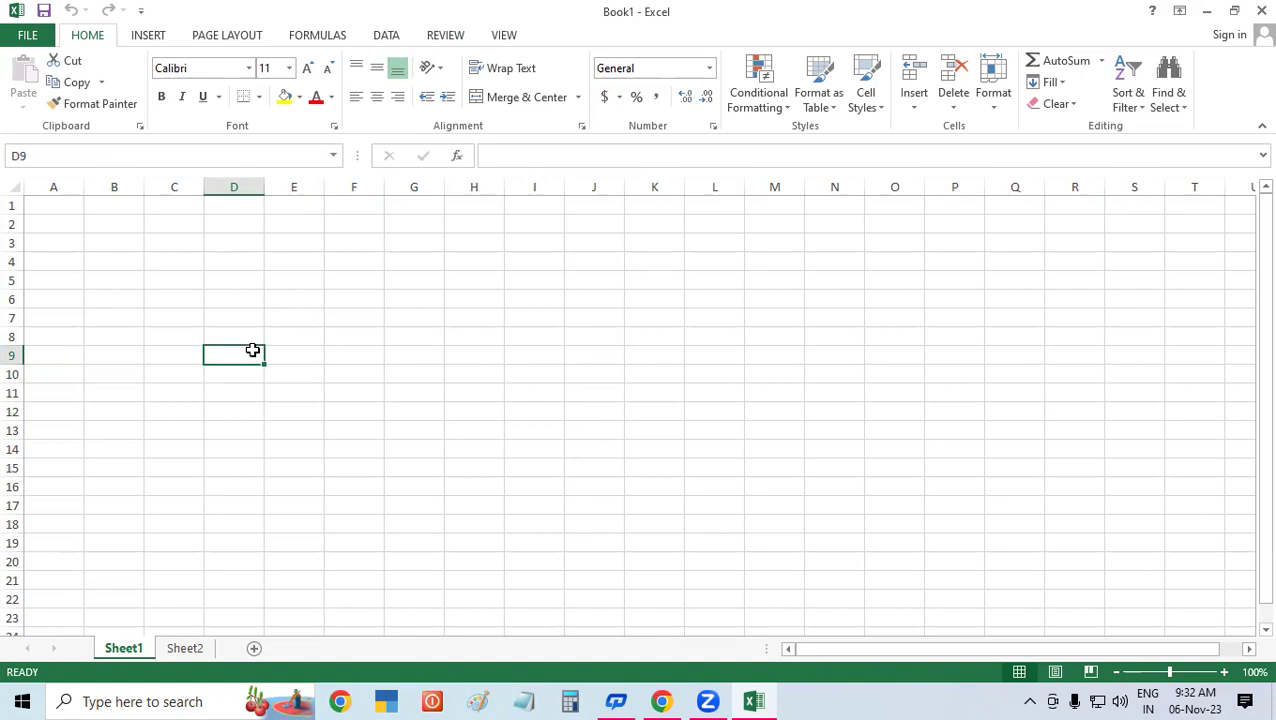
{"action": "left_click", "coordinate": [484, 350]}
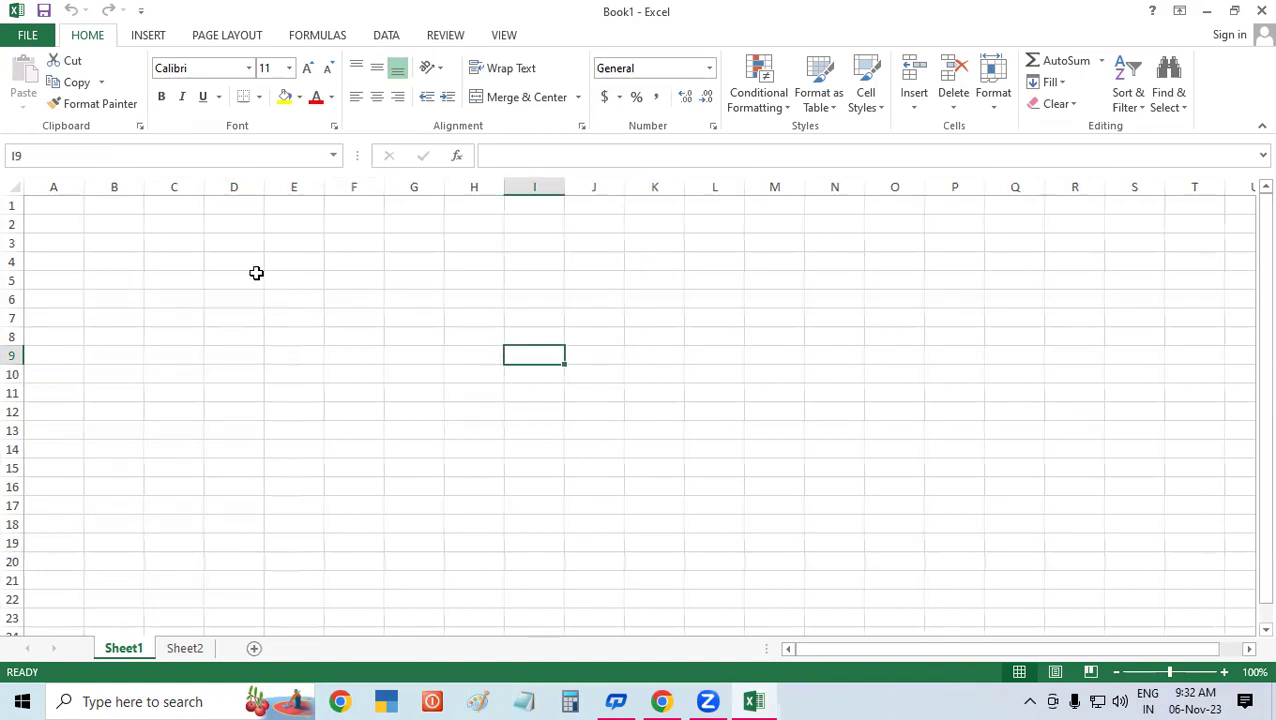
{"action": "left_click", "coordinate": [88, 259]}
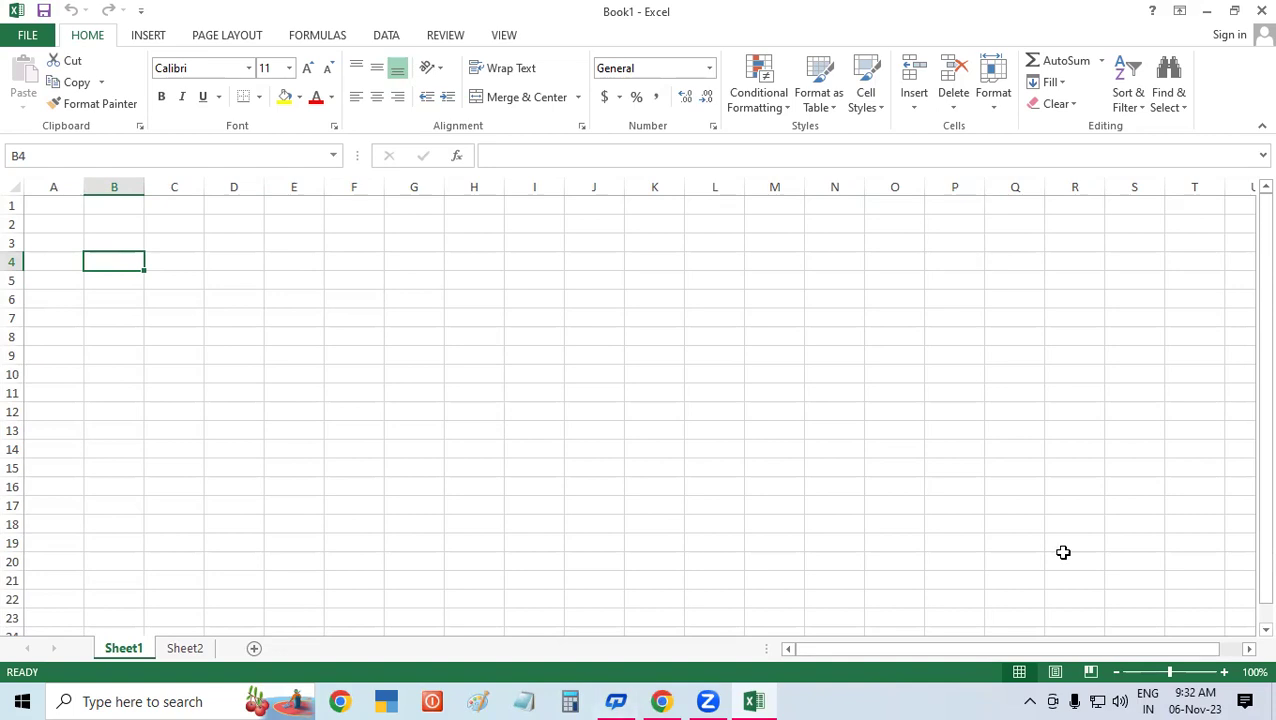
{"action": "left_click", "coordinate": [656, 416]}
{"action": "left_click", "coordinate": [556, 342]}
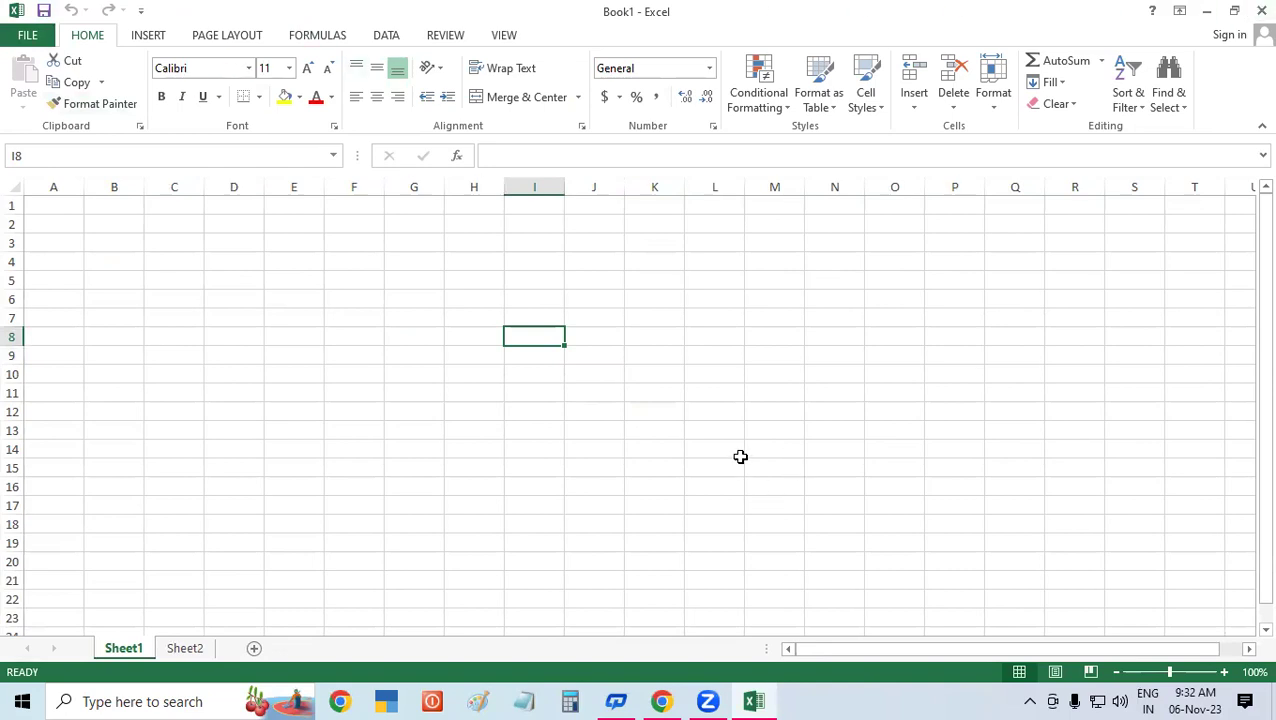
{"action": "left_click", "coordinate": [725, 398]}
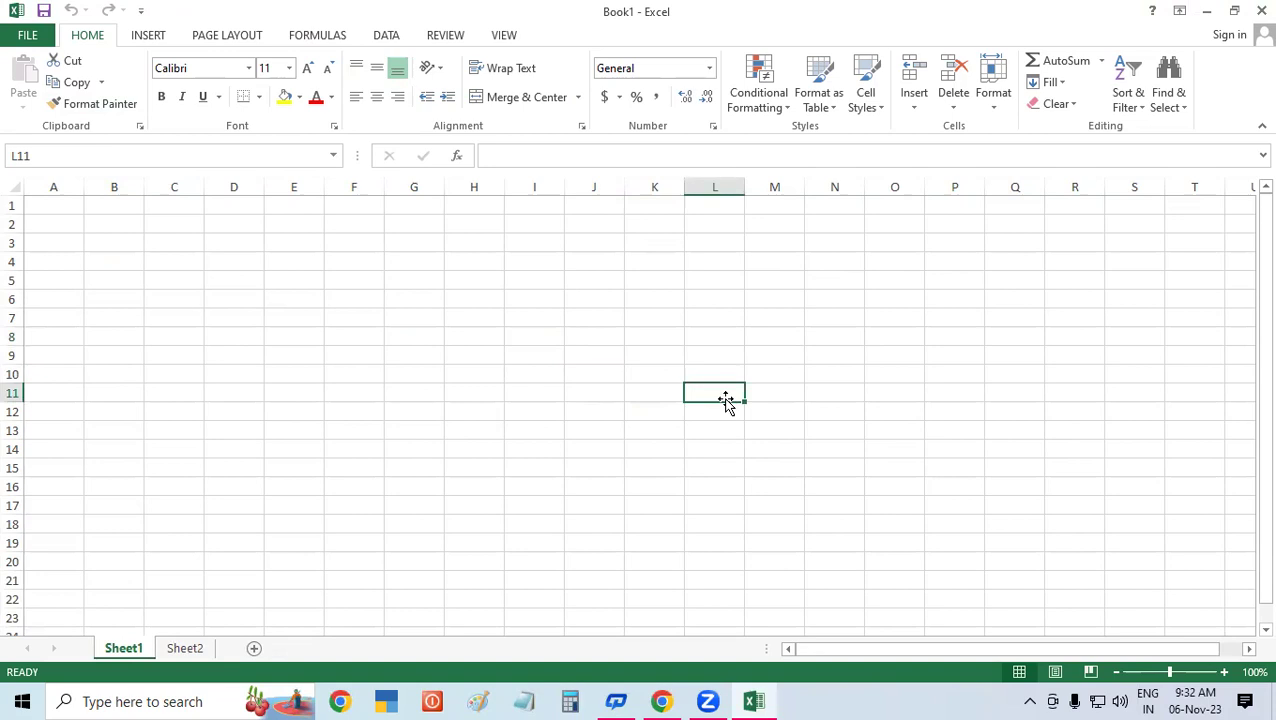
{"action": "left_click", "coordinate": [421, 404]}
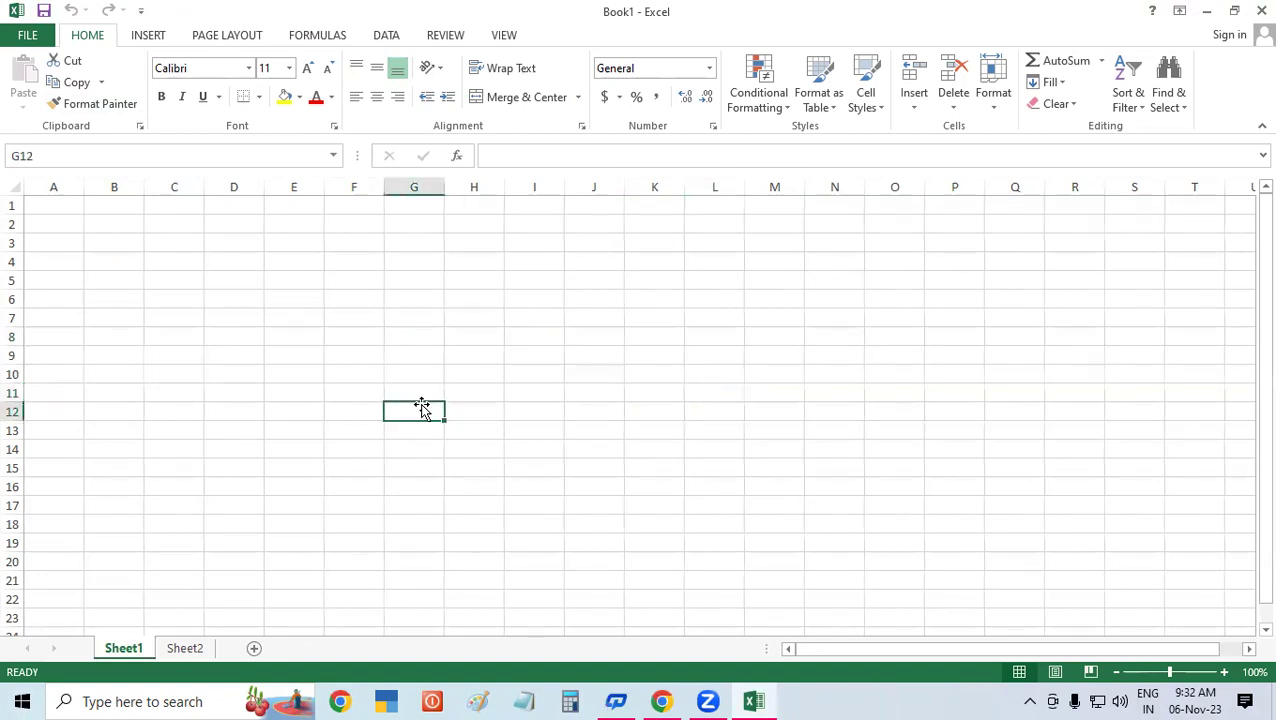
{"action": "left_click", "coordinate": [906, 330]}
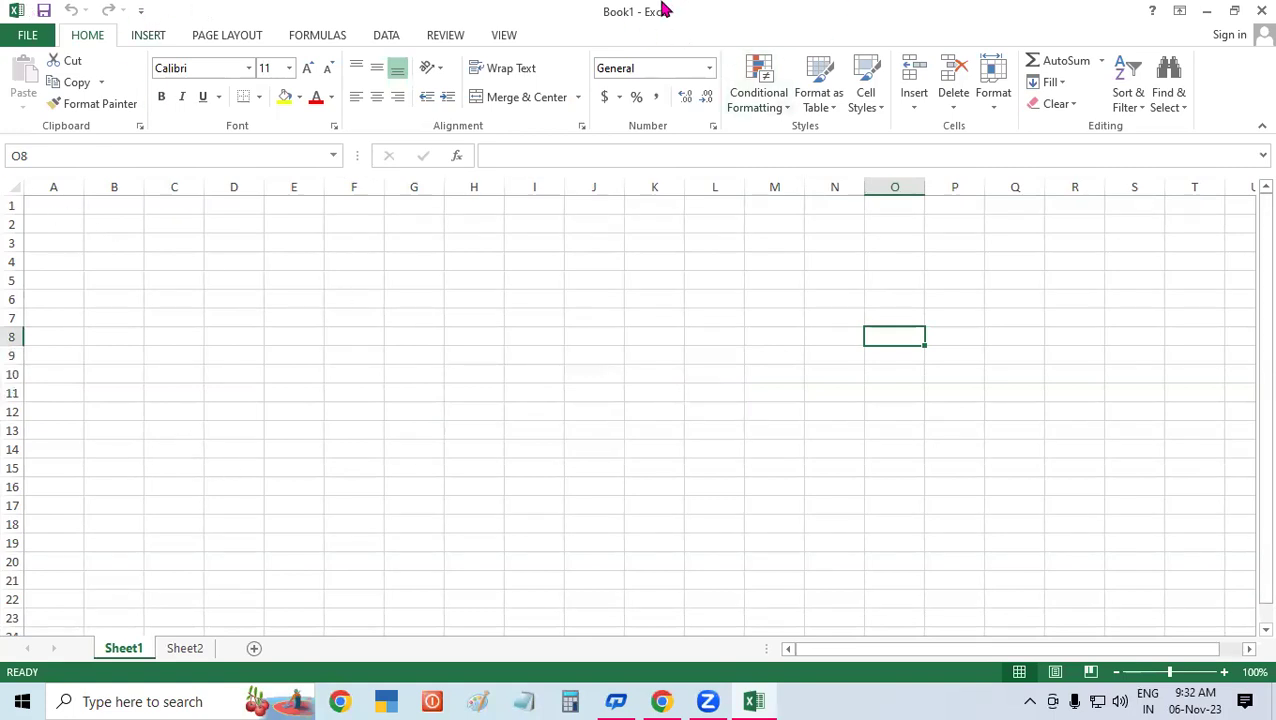
{"action": "left_click", "coordinate": [618, 374]}
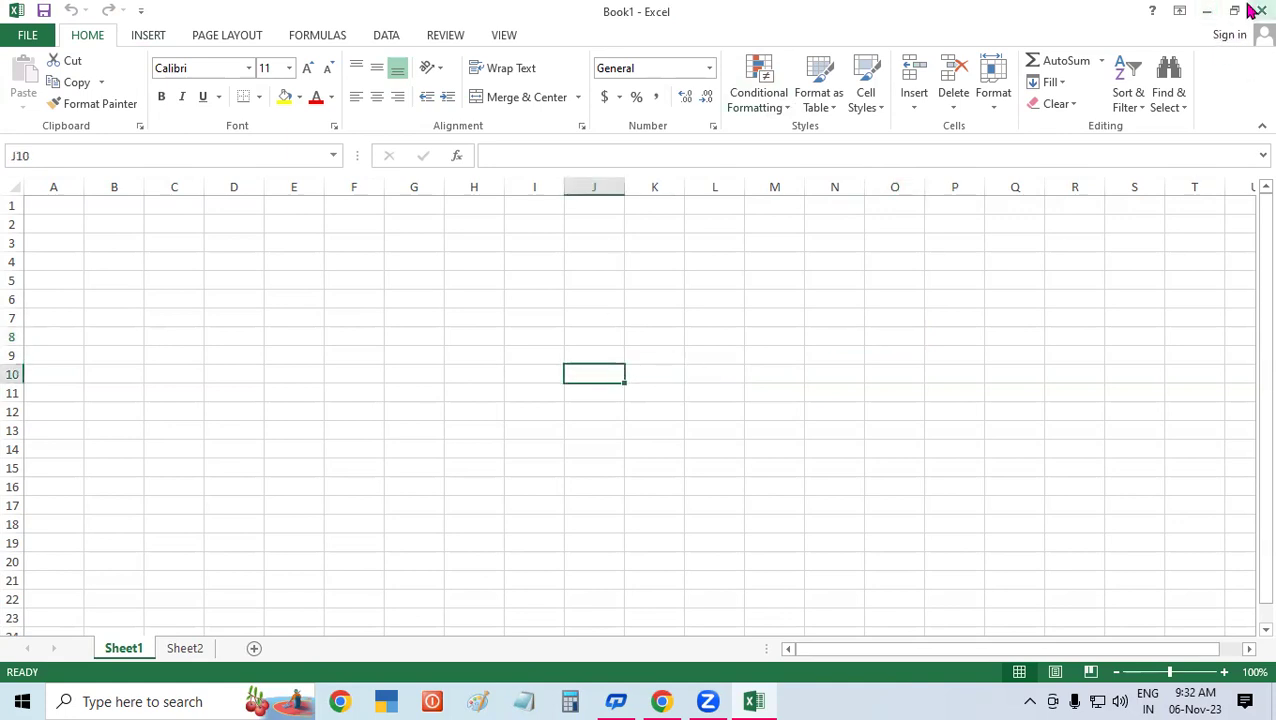
{"action": "left_click", "coordinate": [1001, 463]}
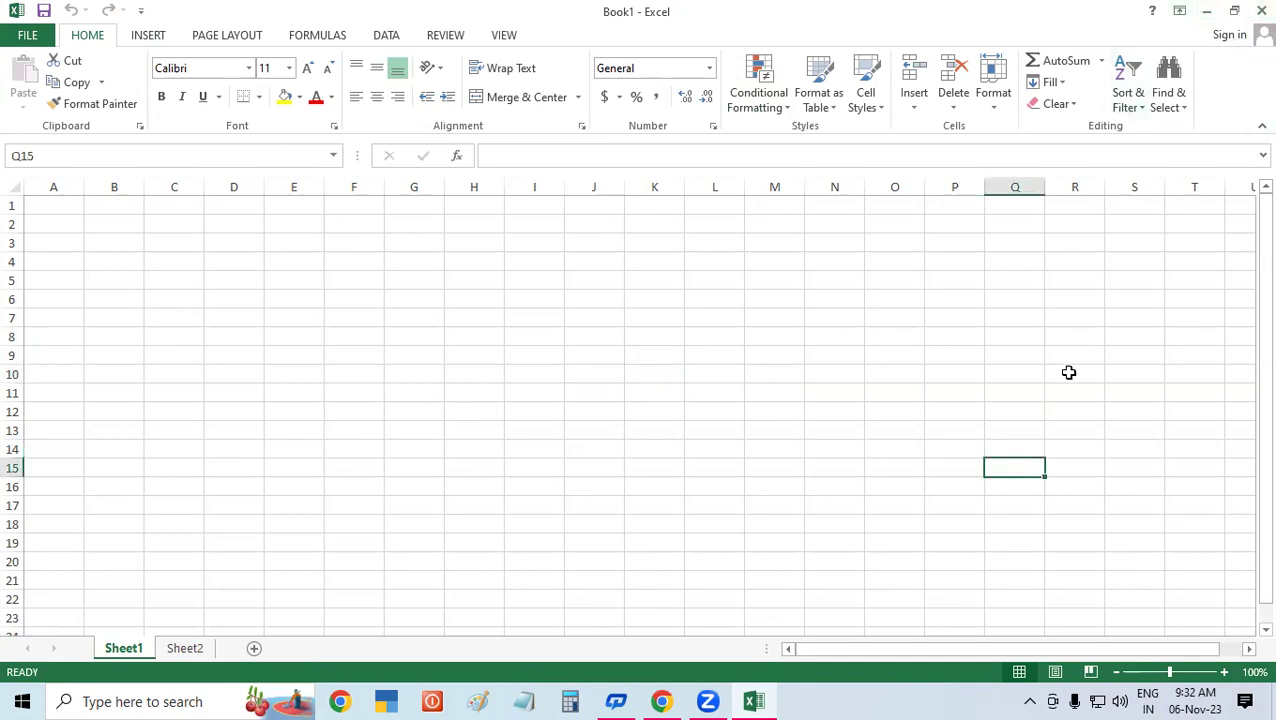
{"action": "left_click", "coordinate": [850, 330]}
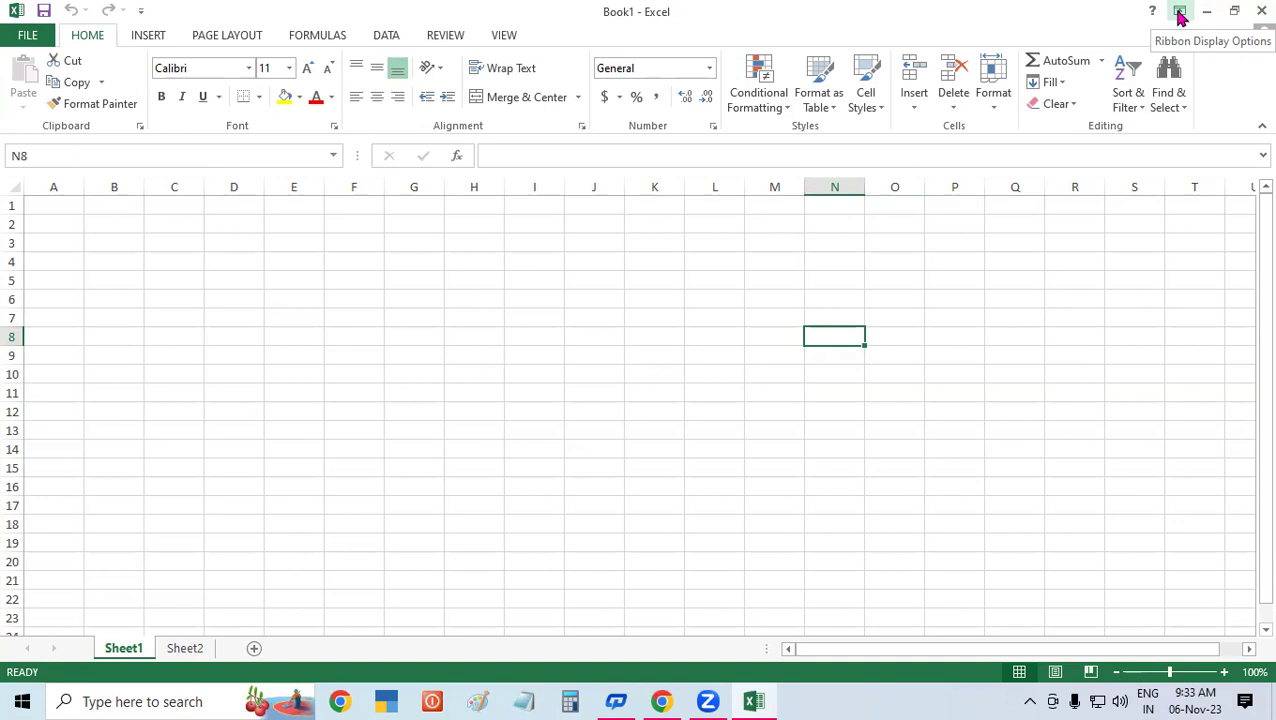
Set Ribbon Display Options to Auto-hide Ribbon so Sheet1 fills the screen.
{"action": "left_click", "coordinate": [1180, 12]}
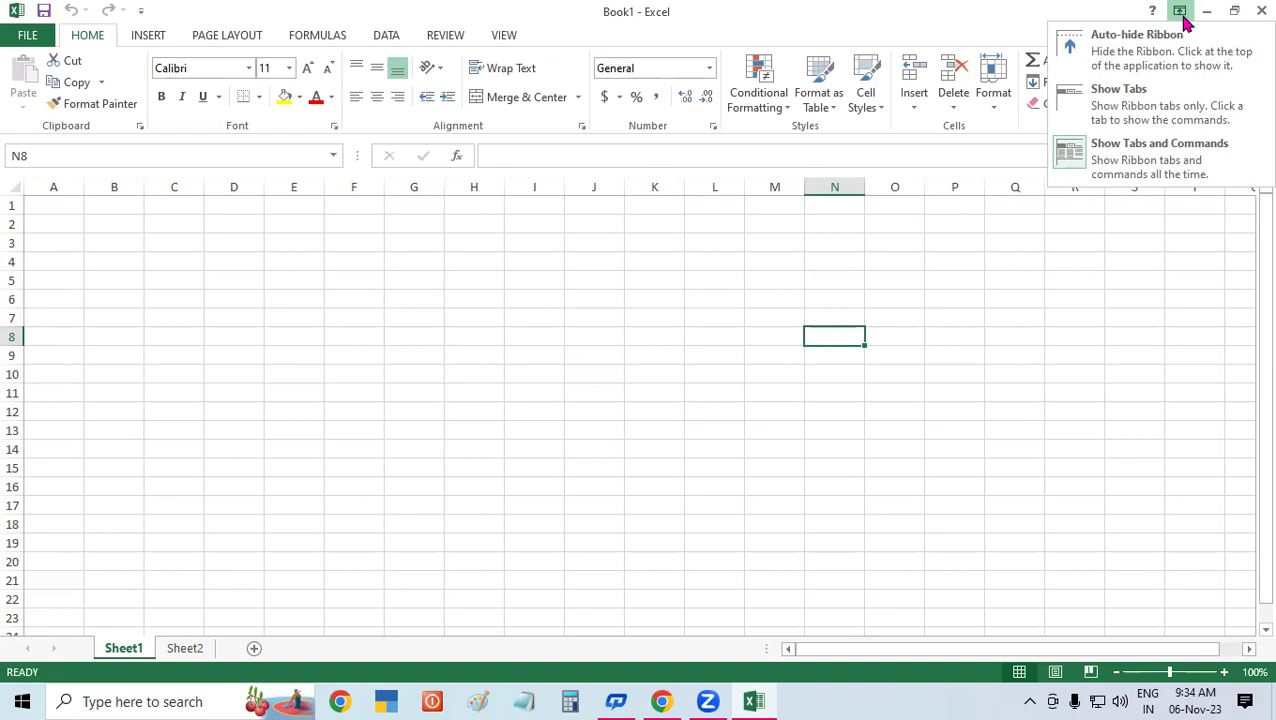
{"action": "left_click", "coordinate": [1163, 47]}
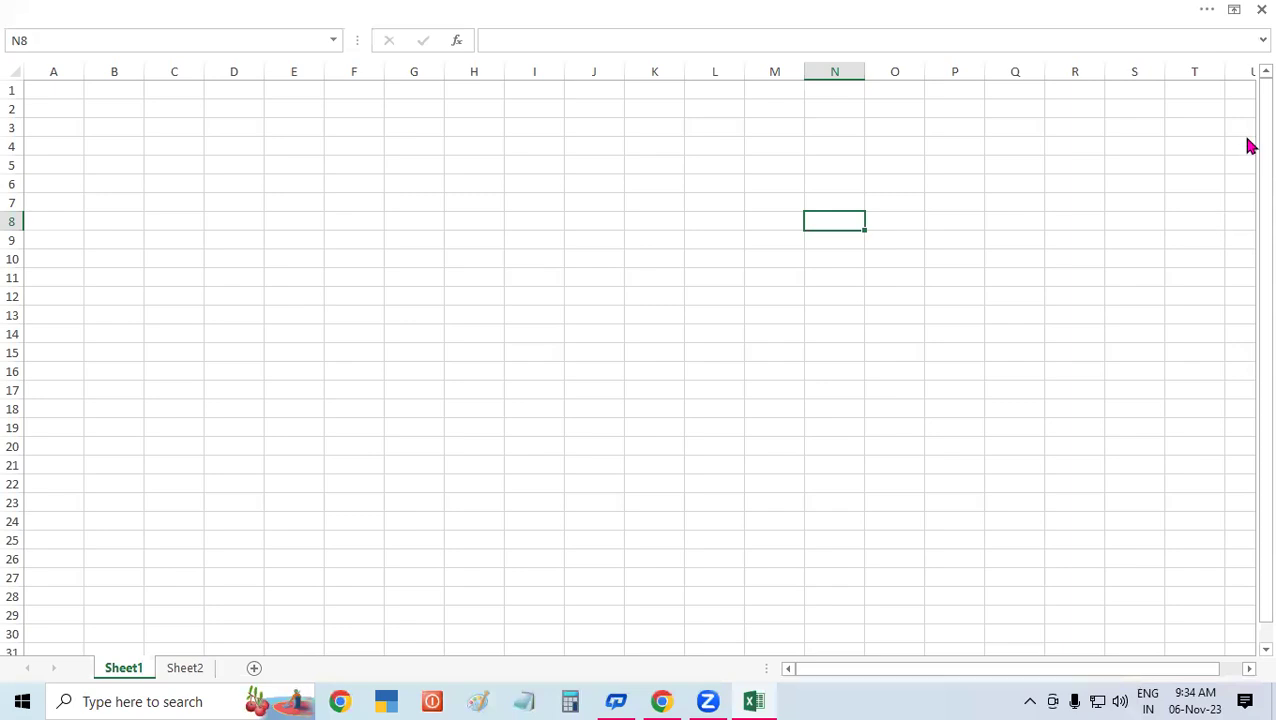
Bring the ribbon back with Show Tabs, then switch to Show Tabs and Commands.
{"action": "left_click", "coordinate": [1234, 10]}
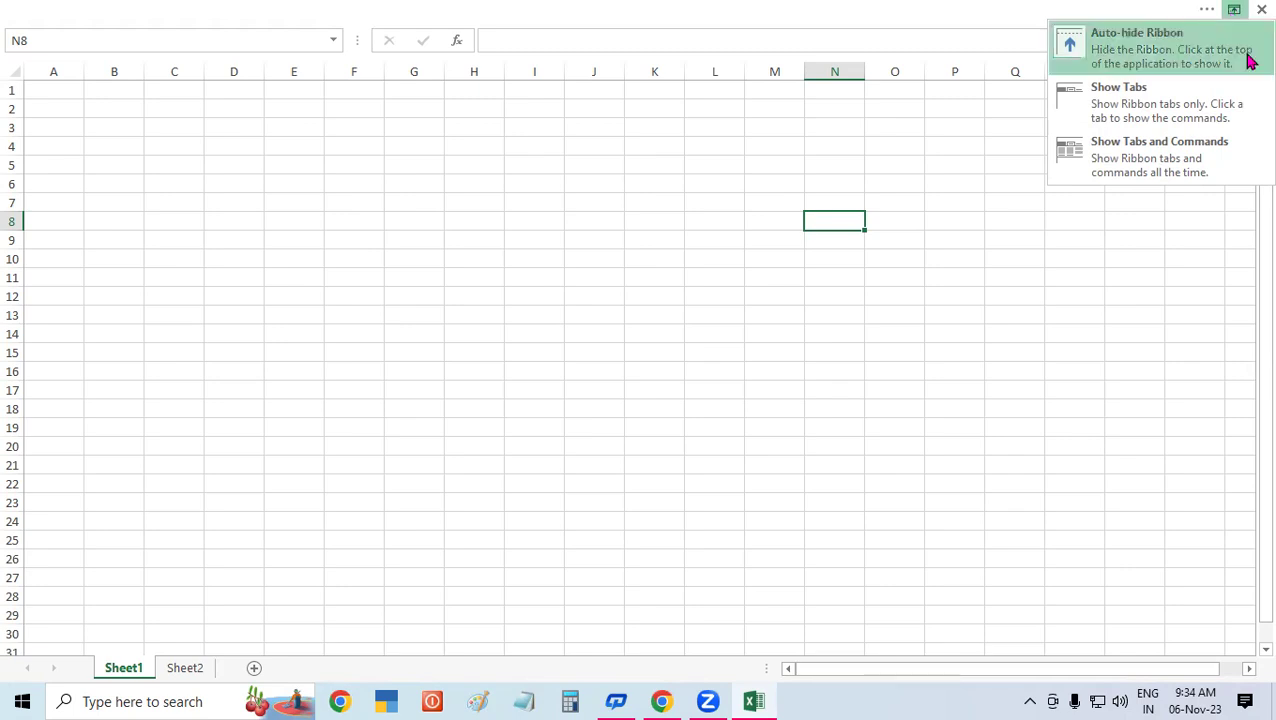
{"action": "left_click", "coordinate": [1131, 105]}
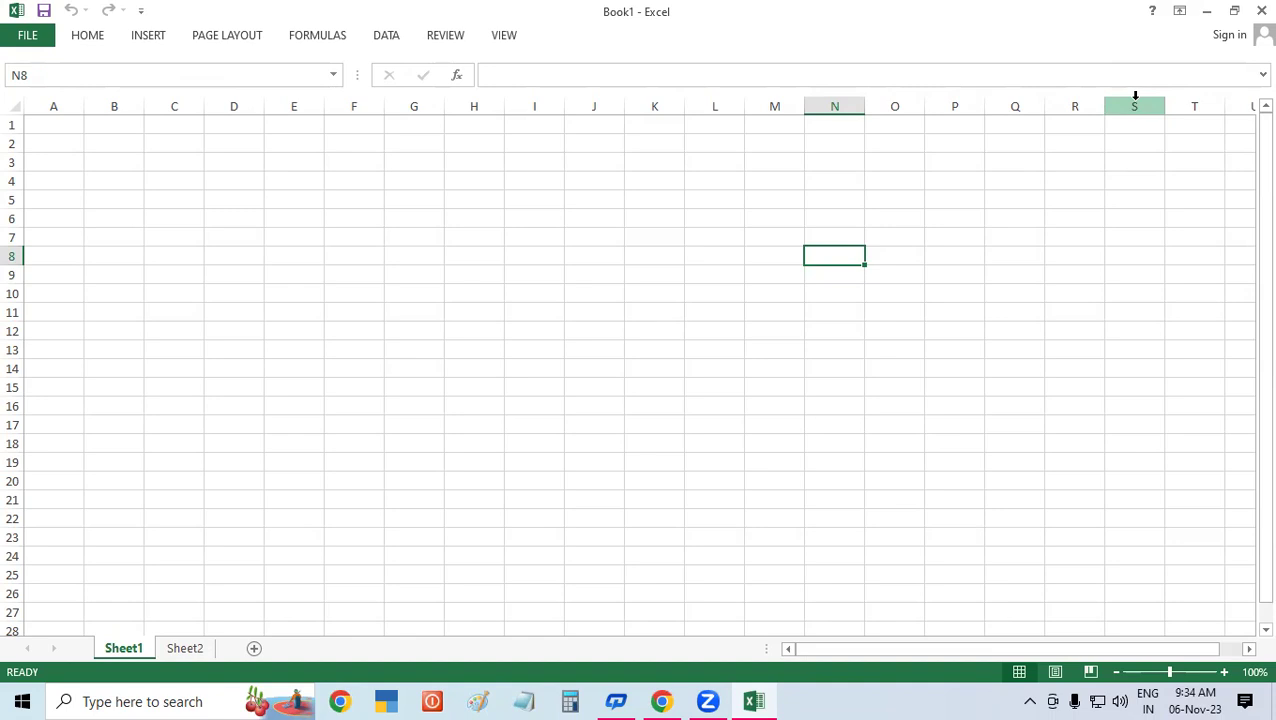
{"action": "left_click", "coordinate": [1180, 12]}
{"action": "left_click", "coordinate": [1163, 160]}
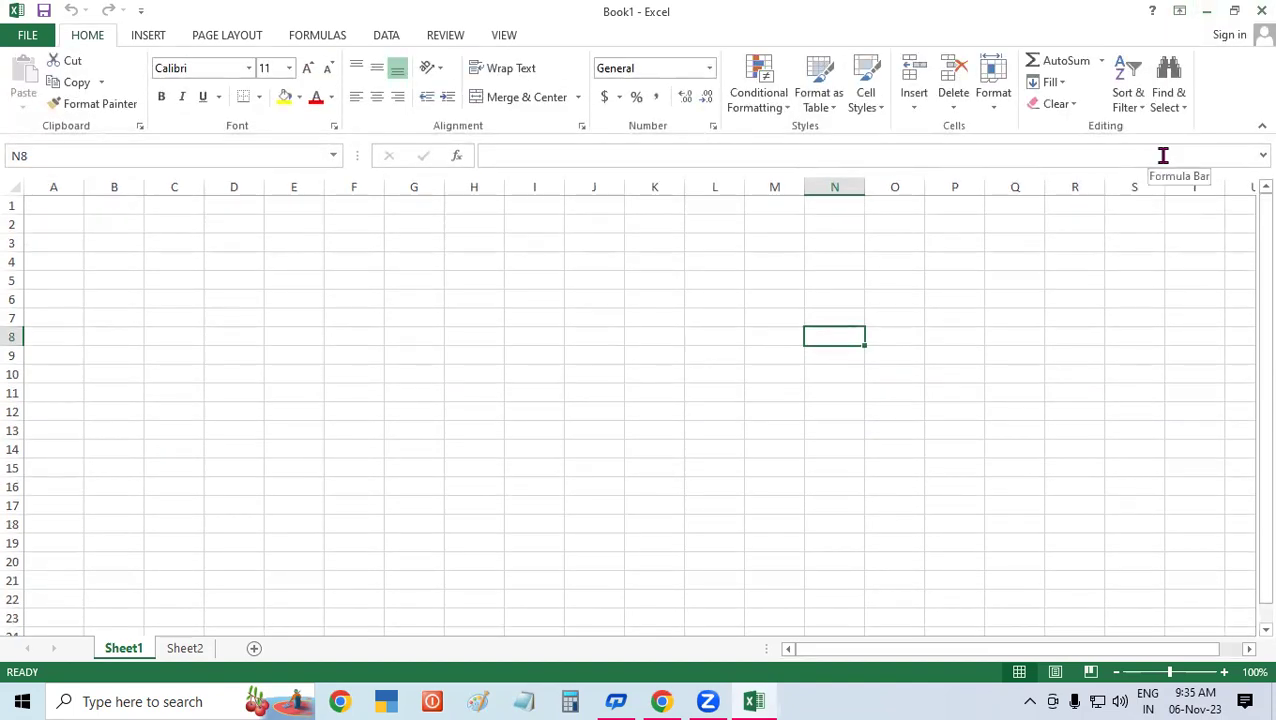
Insert two empty charts with Alt+F1, toggle the ribbon twice with Ctrl+F1, then reselect cells.
{"action": "key", "text": "alt+F1"}
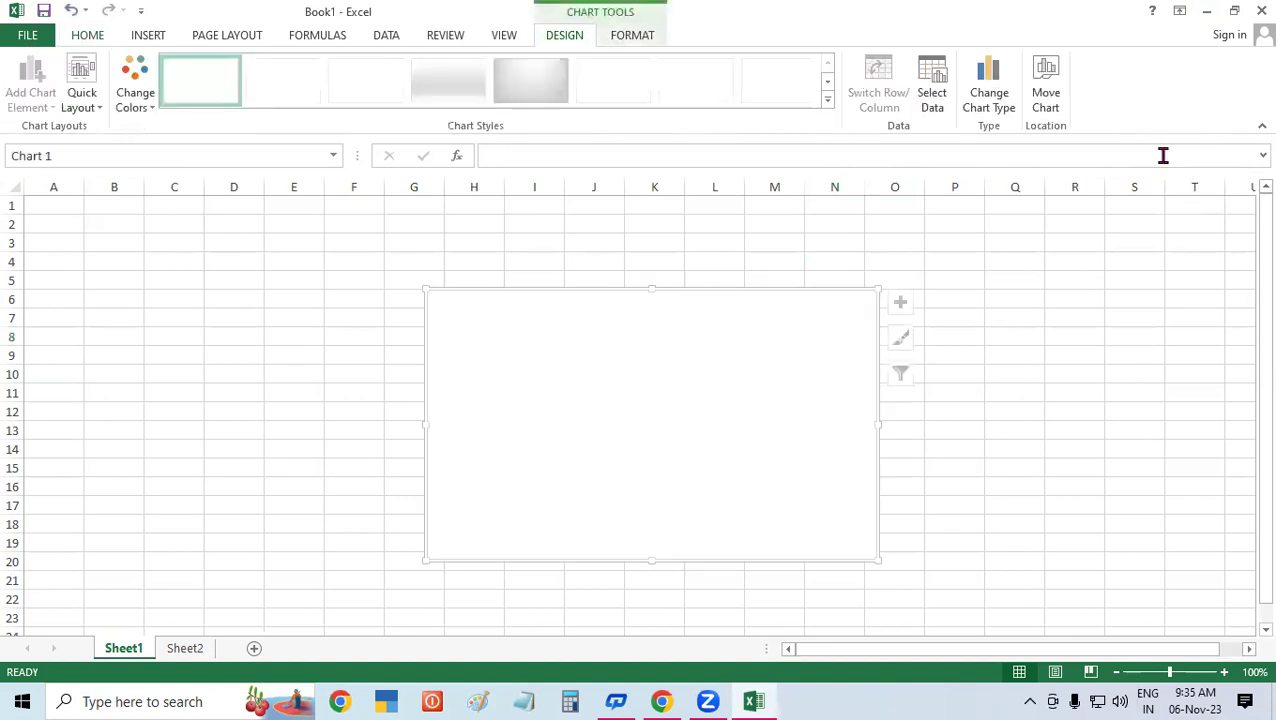
{"action": "key", "text": "alt+F1"}
{"action": "key", "text": "alt+F1"}
{"action": "key", "text": "alt+F1"}
{"action": "key", "text": "alt+F1"}
{"action": "key", "text": "ctrl+F1"}
{"action": "key", "text": "ctrl+F1"}
{"action": "key", "text": "ctrl+F1"}
{"action": "key", "text": "ctrl+F1"}
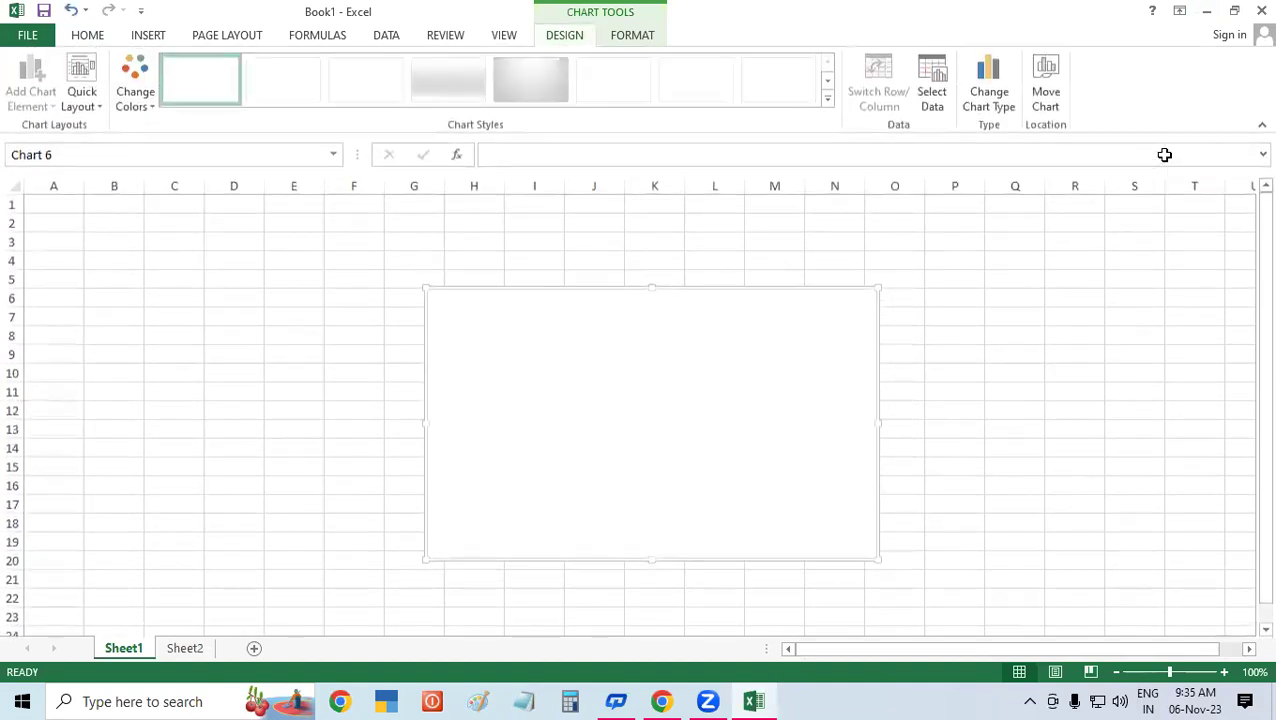
{"action": "key", "text": "ctrl+F1"}
{"action": "key", "text": "ctrl+F1"}
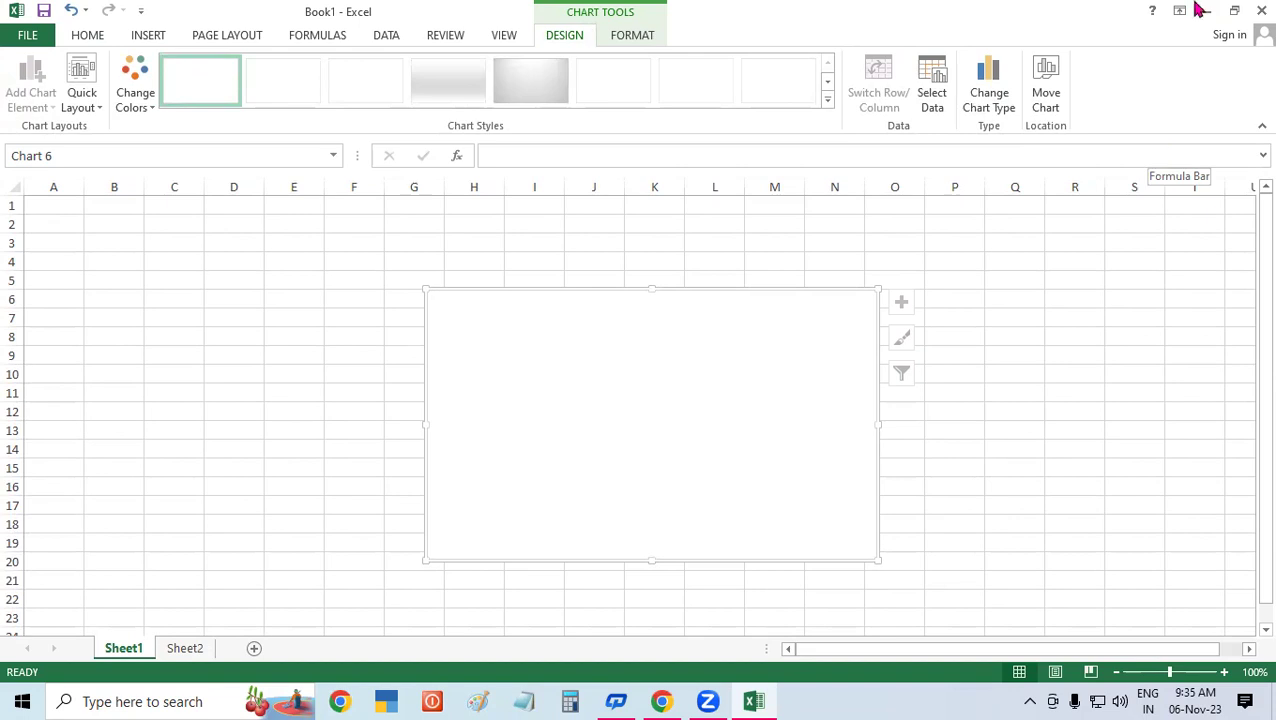
{"action": "left_click", "coordinate": [236, 434]}
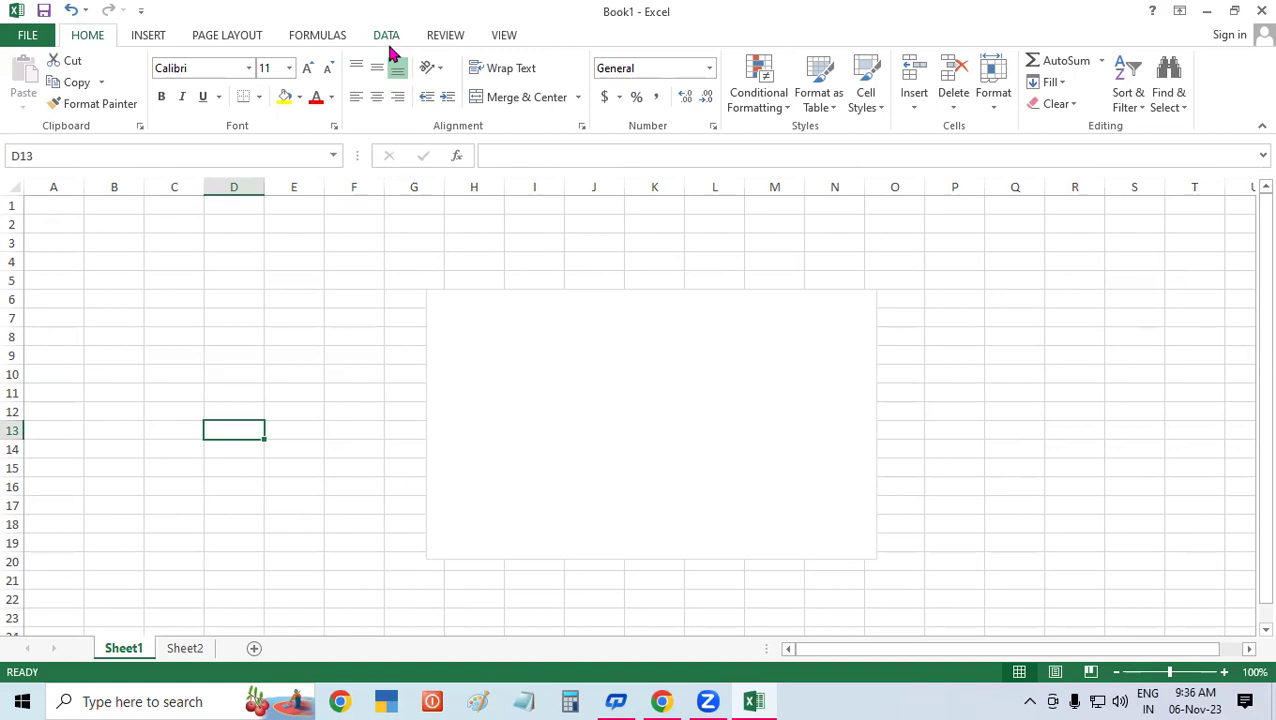
Select cell E7 and bring up the ribbon's customization context menu.
{"action": "left_click", "coordinate": [282, 310]}
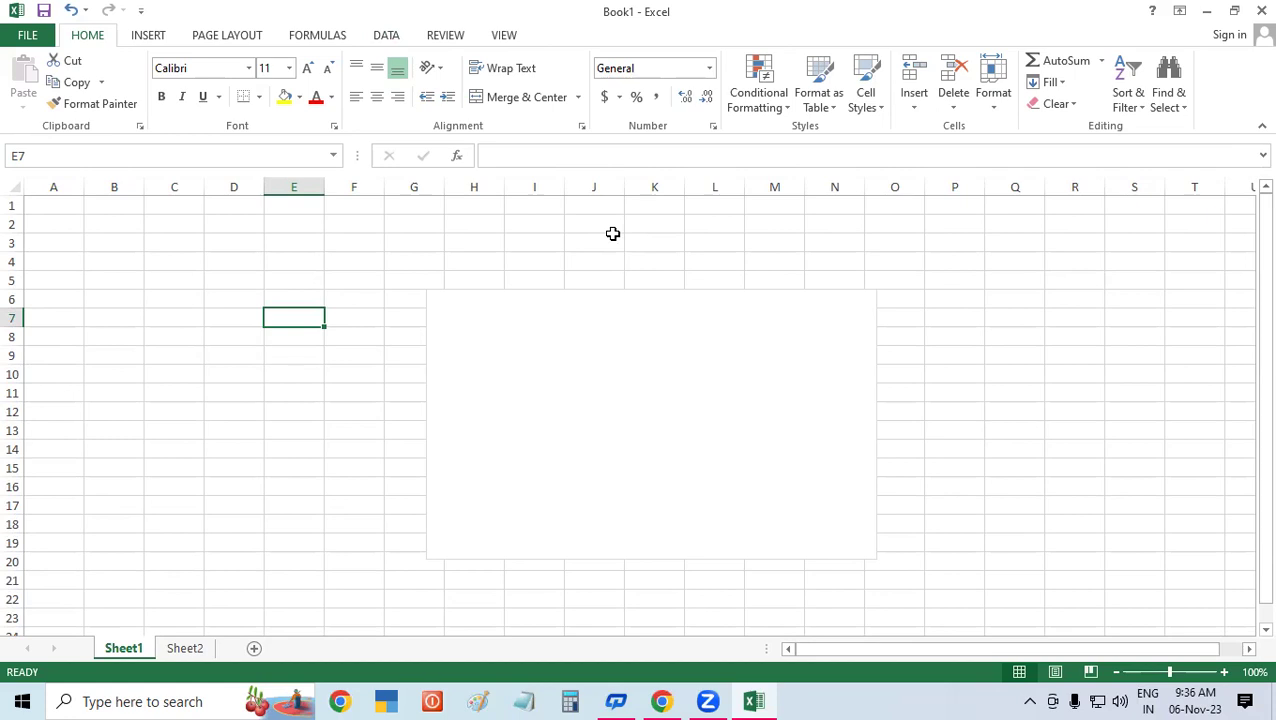
{"action": "right_click", "coordinate": [509, 38]}
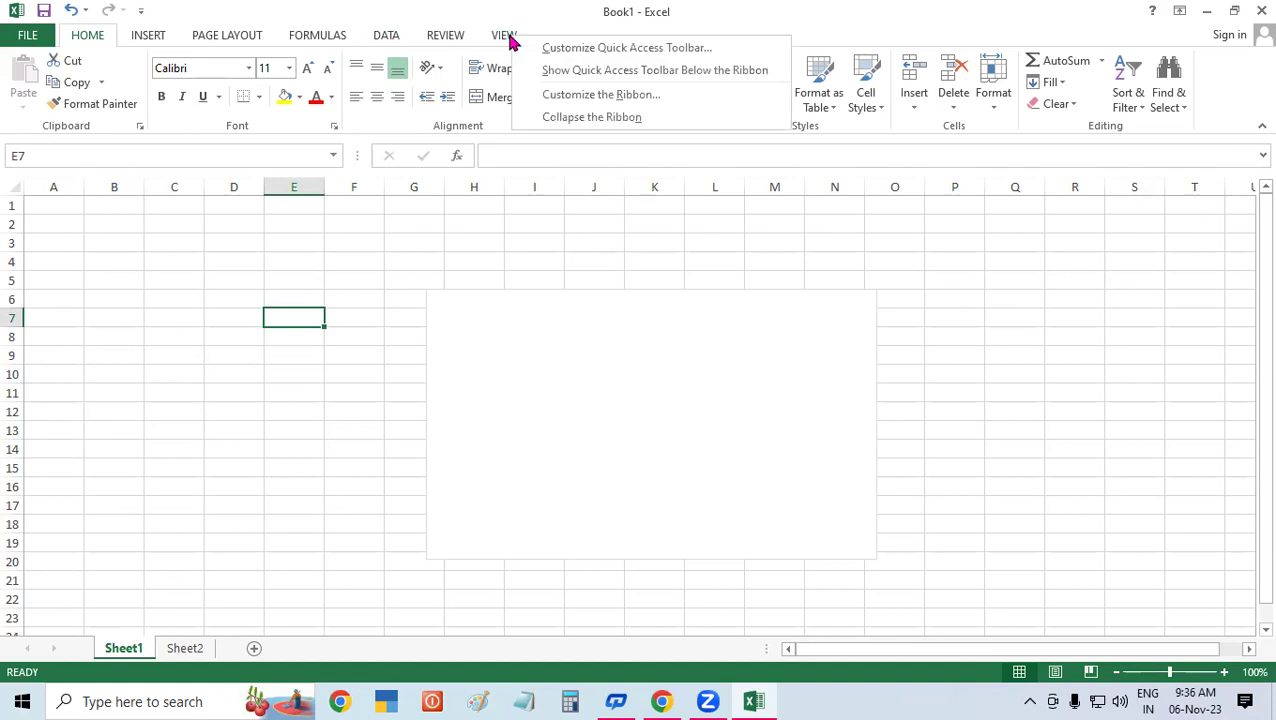
Add the Font Color command to the Quick Access Toolbar after Save, Undo and Redo.
{"action": "left_click", "coordinate": [573, 55]}
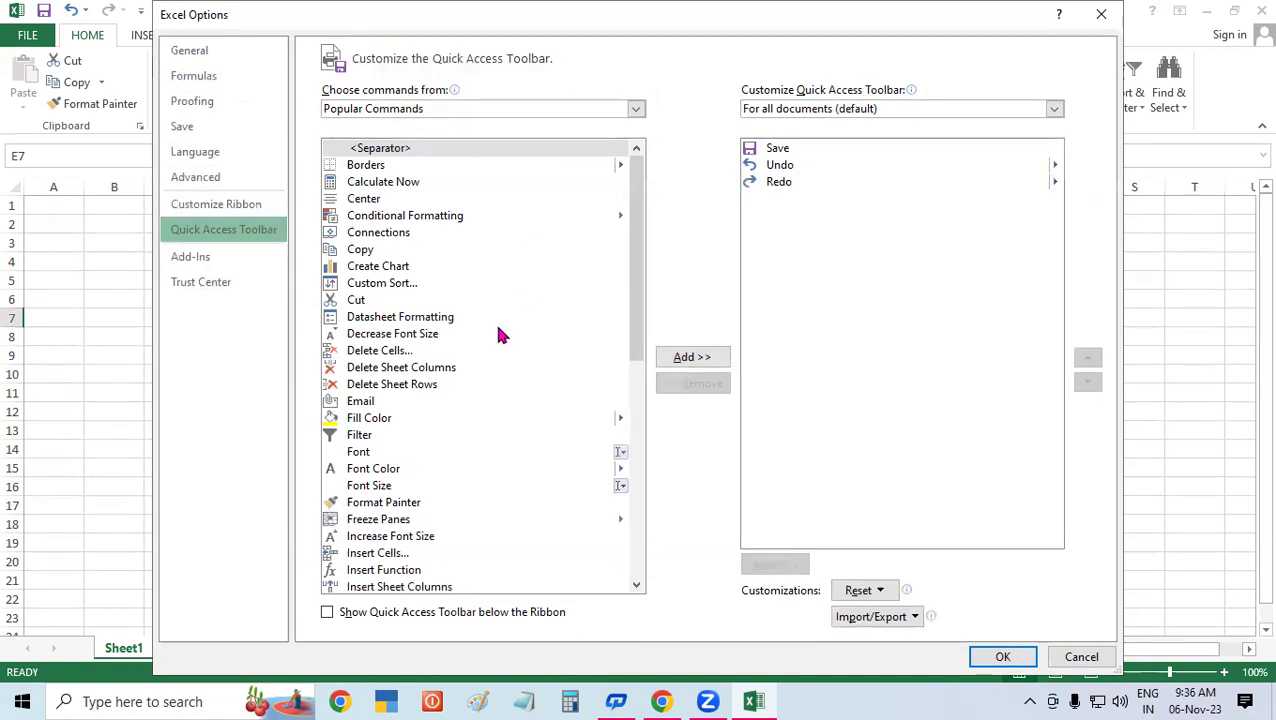
{"action": "scroll", "coordinate": [399, 537], "scroll_direction": "down", "scroll_amount": 1}
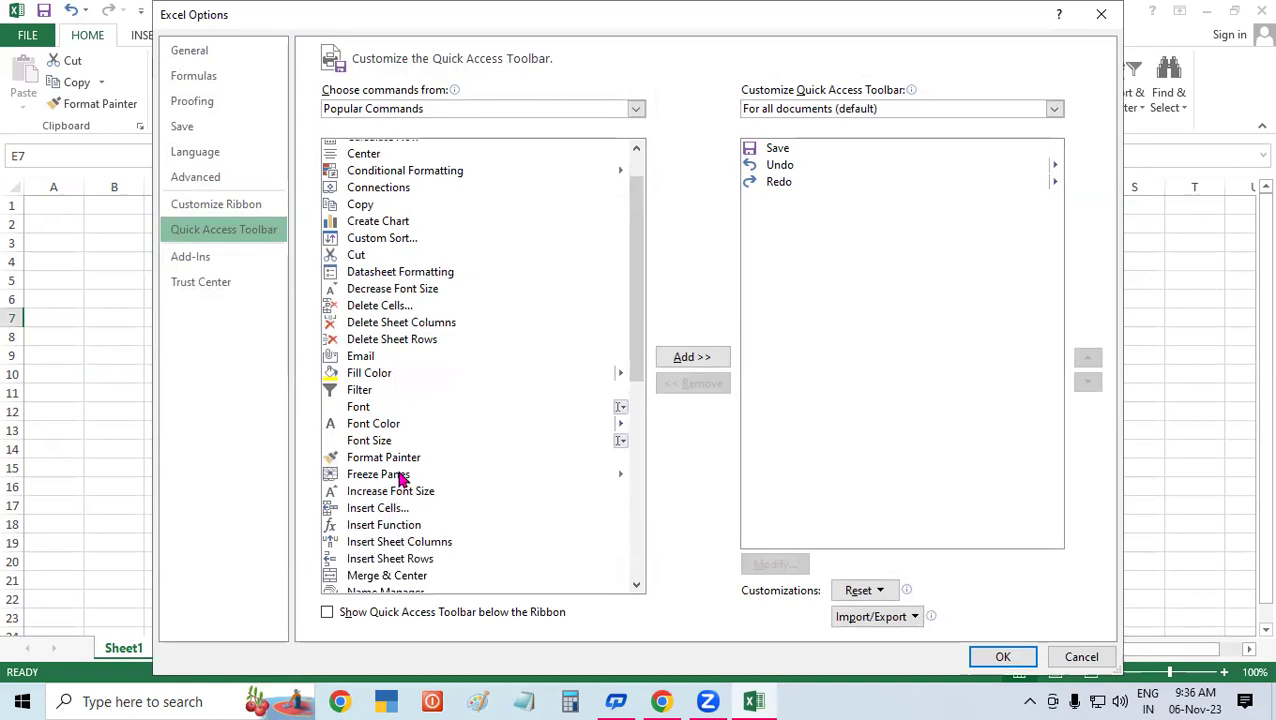
{"action": "left_click", "coordinate": [393, 426]}
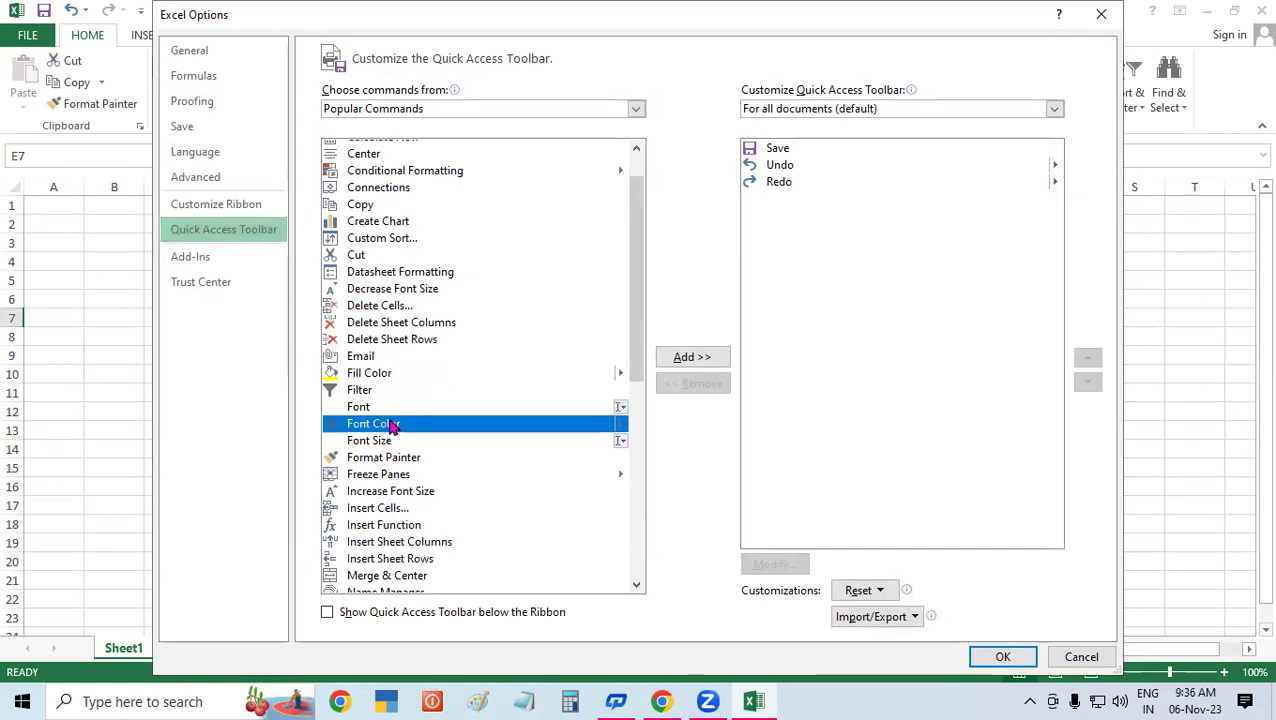
{"action": "left_click", "coordinate": [719, 356]}
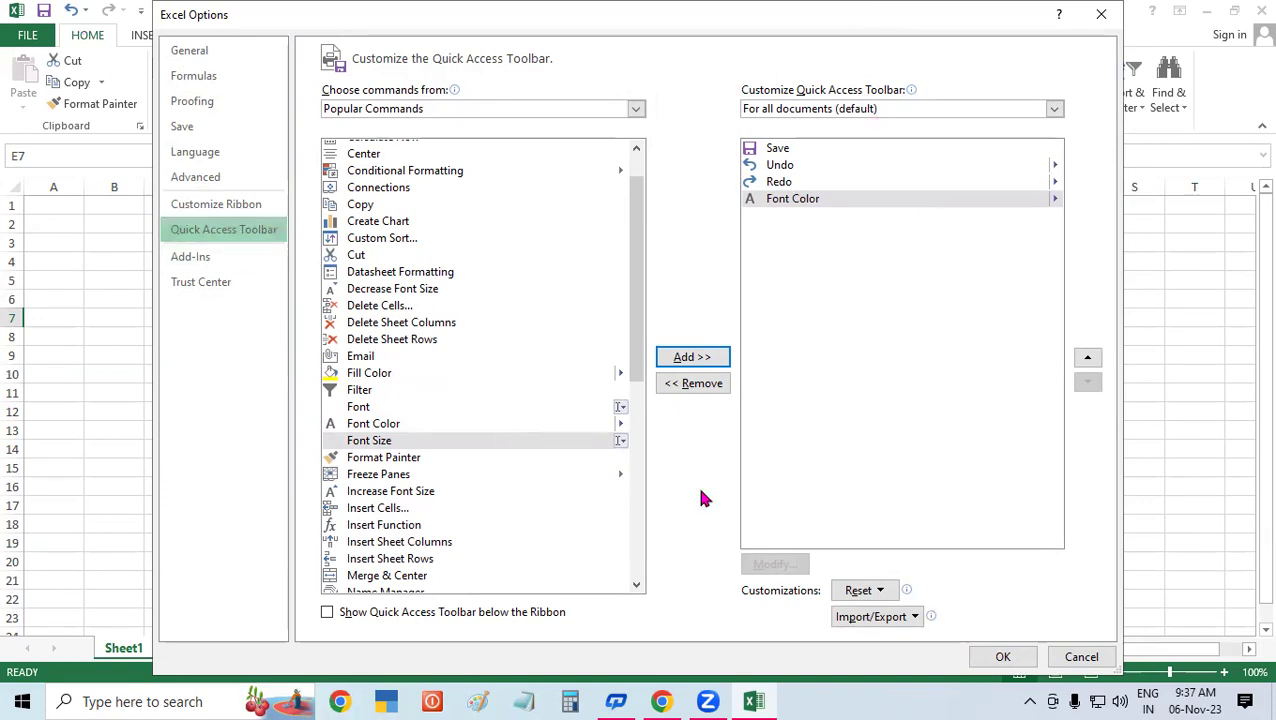
{"action": "left_click", "coordinate": [1028, 656]}
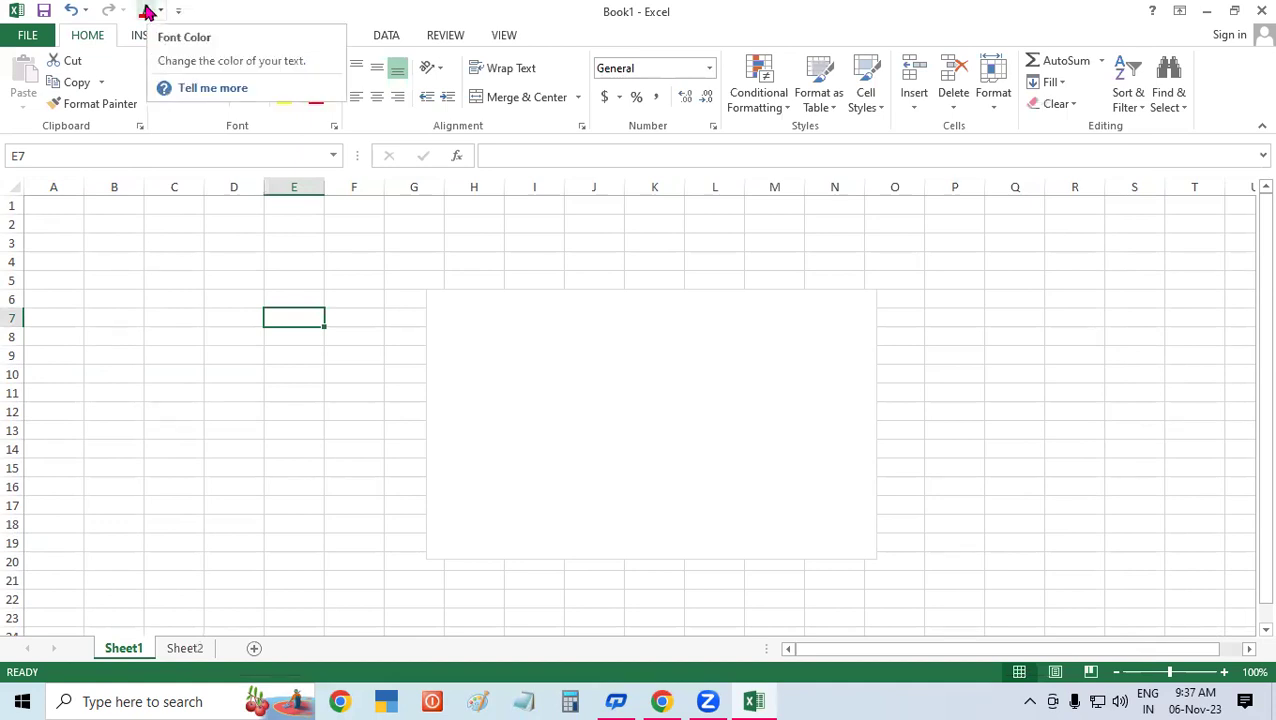
Delete two overlapping empty charts, then insert another with Alt+F1.
{"action": "left_click", "coordinate": [690, 393]}
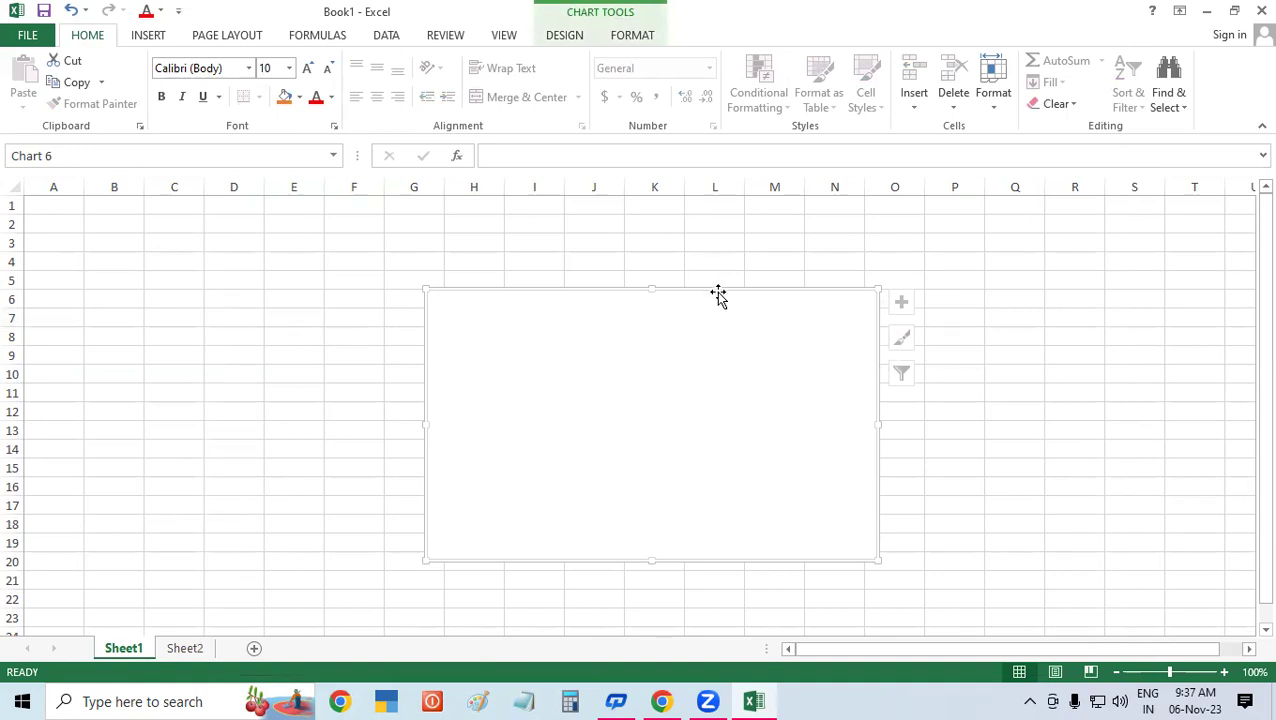
{"action": "key", "text": "Delete"}
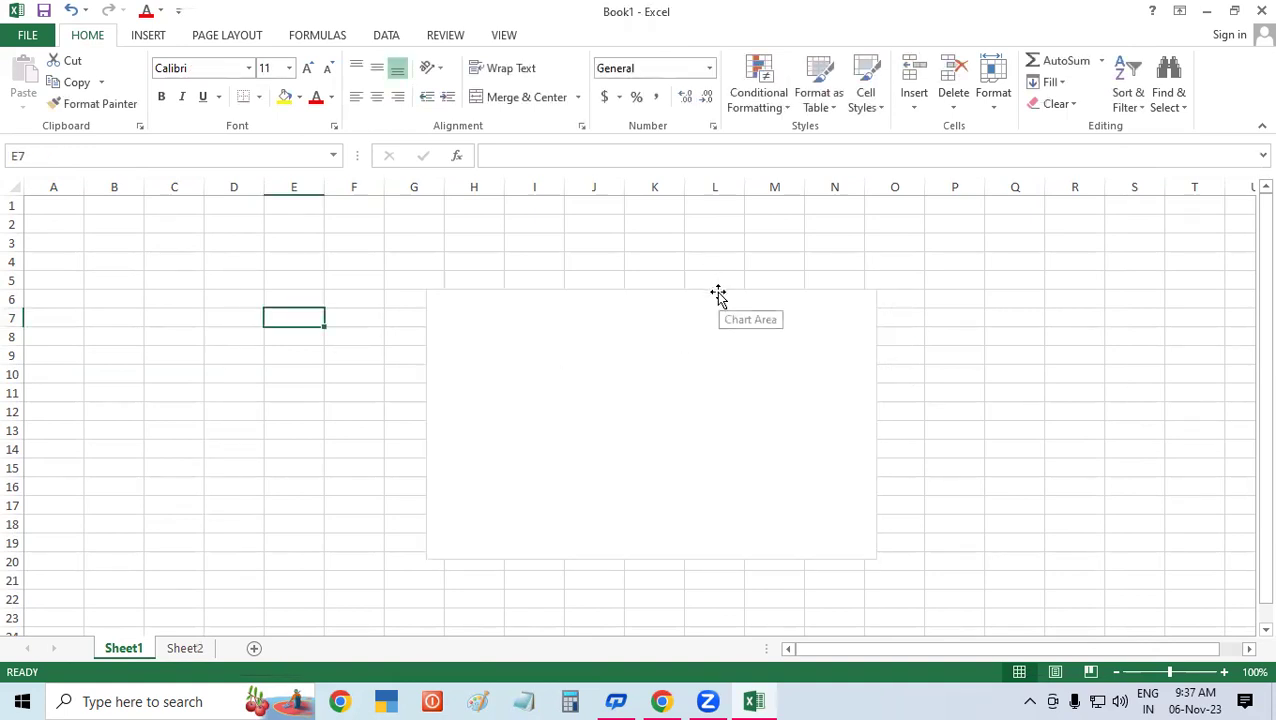
{"action": "left_click", "coordinate": [638, 416]}
{"action": "key", "text": "Delete"}
{"action": "key", "text": "Delete"}
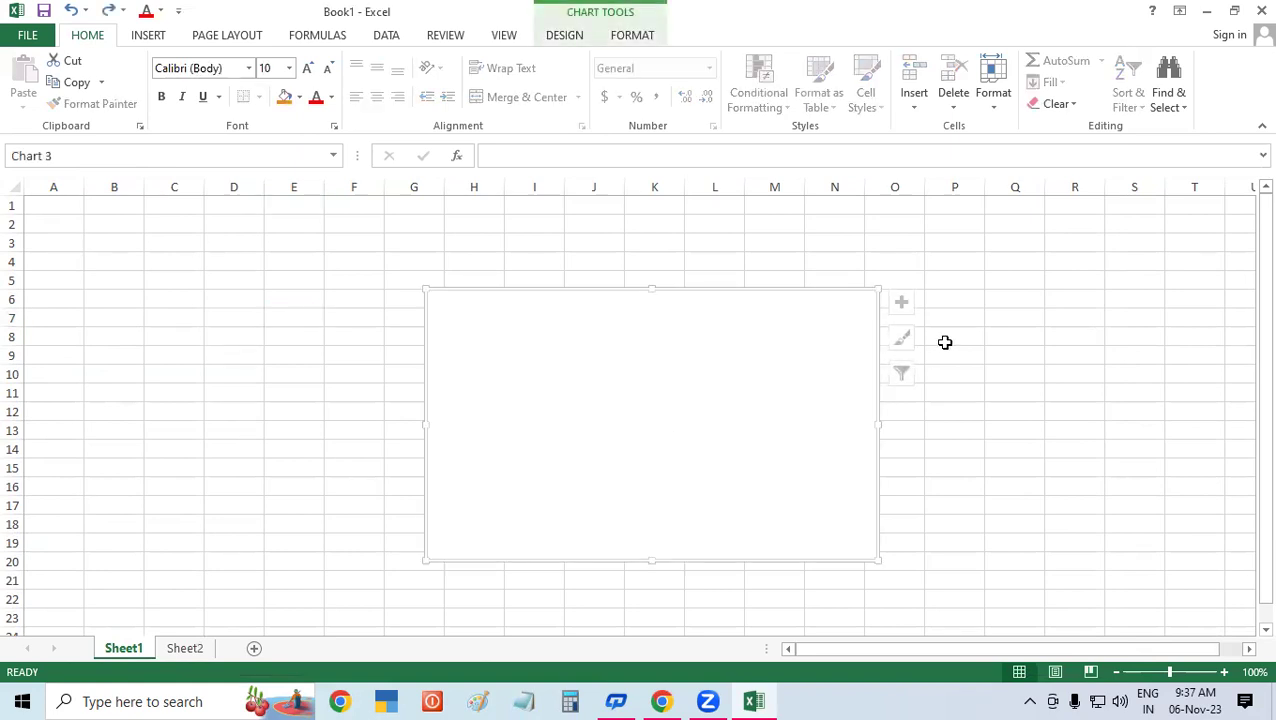
{"action": "key", "text": "alt+F1"}
{"action": "key", "text": "alt+F1"}
{"action": "key", "text": "alt+F1"}
{"action": "key", "text": "alt+F1"}
Close Excel without saving and relaunch it from the Run dialog.
{"action": "left_click", "coordinate": [1261, 10]}
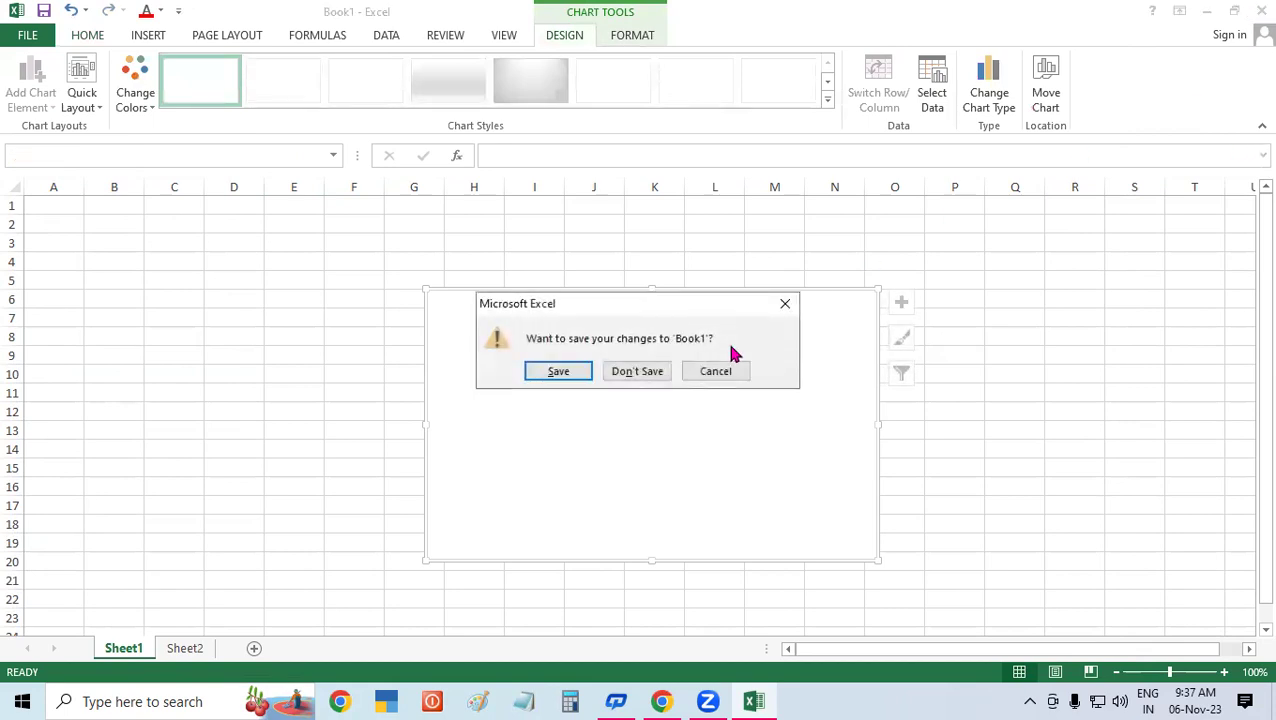
{"action": "left_click", "coordinate": [628, 374]}
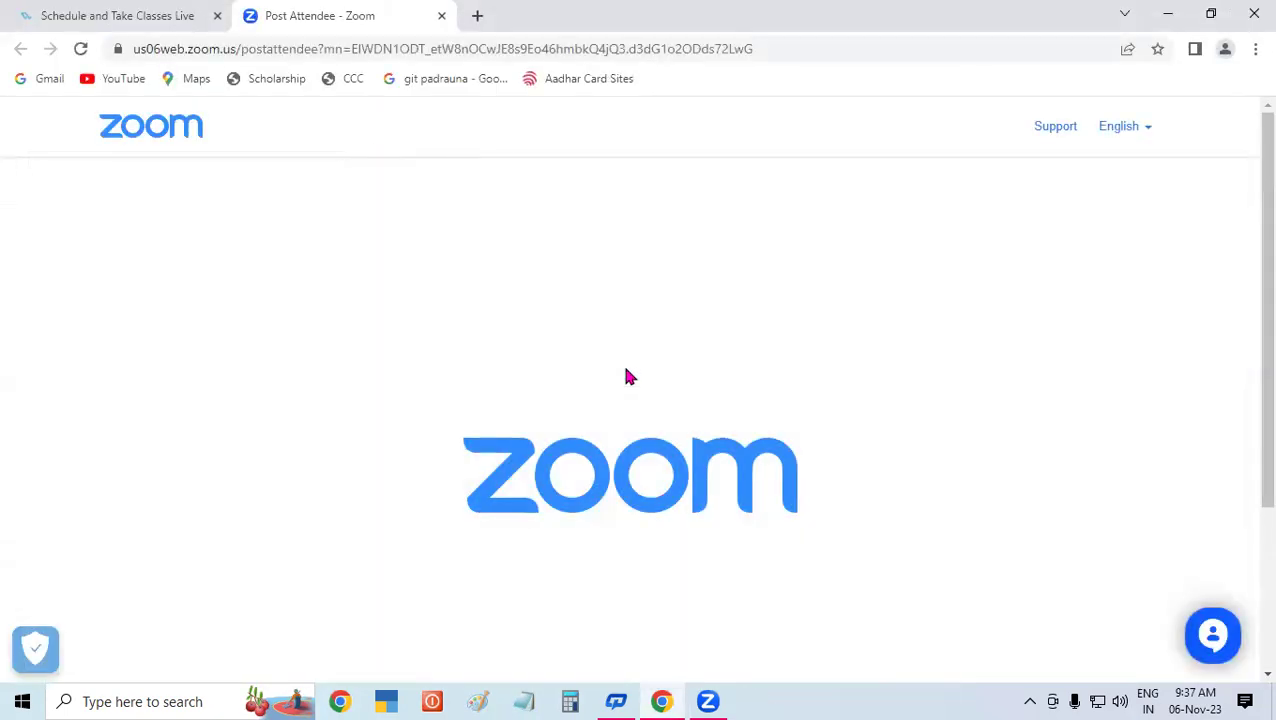
{"action": "key", "text": "super+r"}
{"action": "key", "text": "Return"}
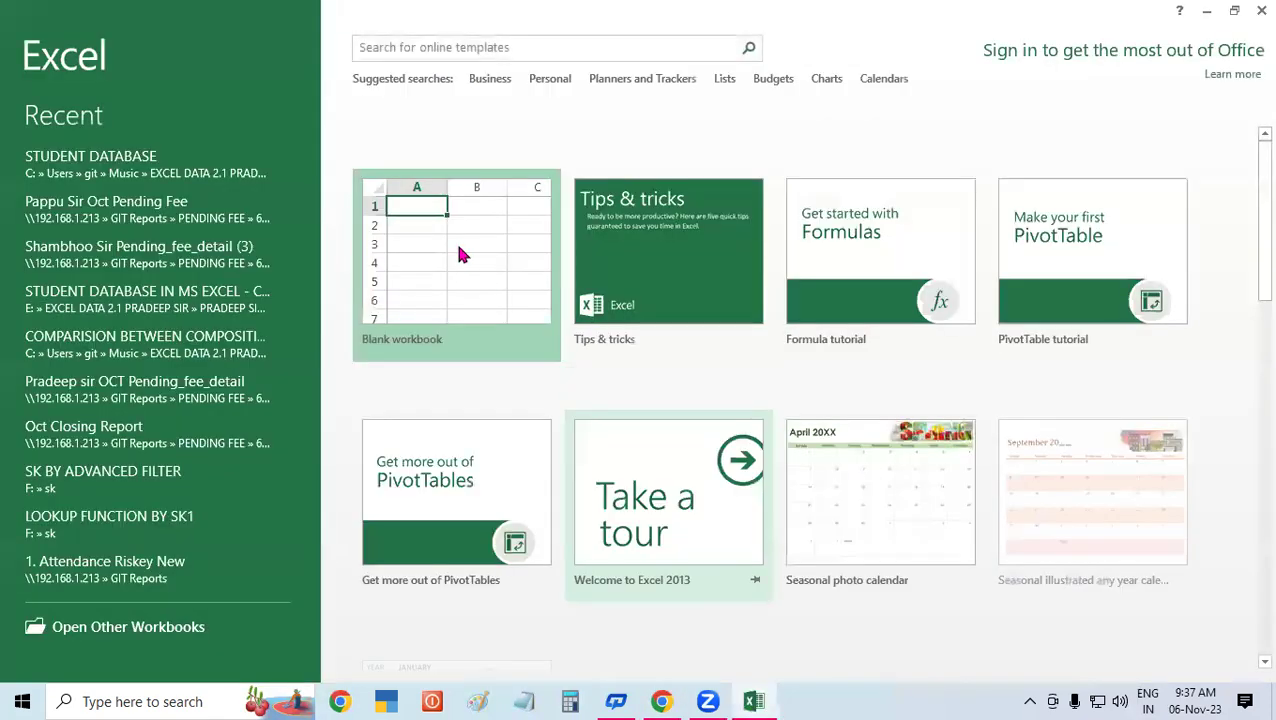
Start a new blank workbook and select cells F10 and H9.
{"action": "left_click", "coordinate": [455, 245]}
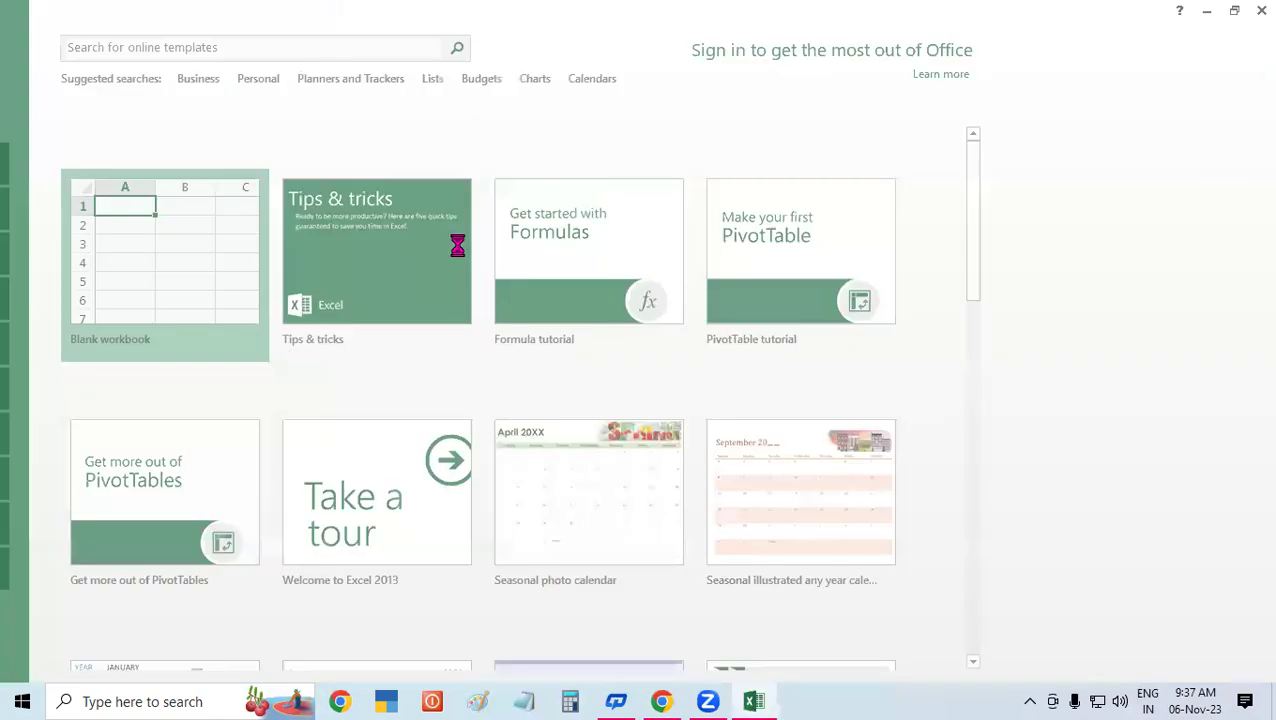
{"action": "left_click", "coordinate": [368, 372]}
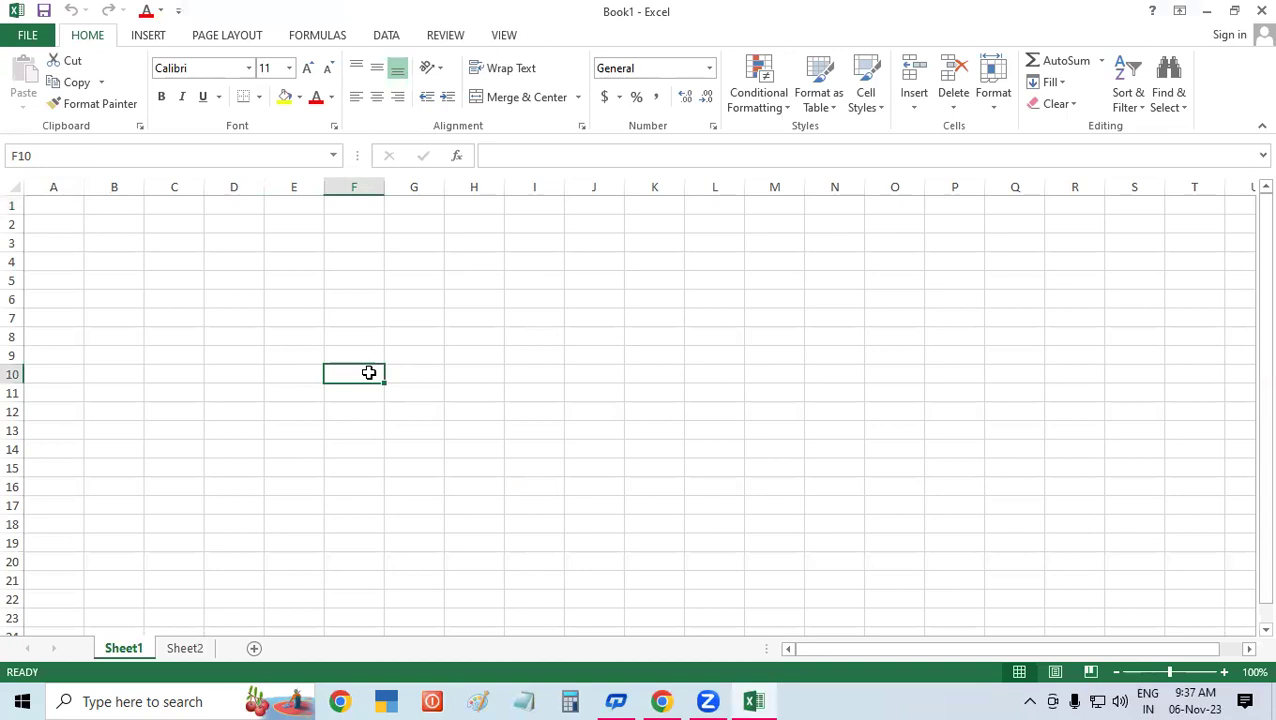
{"action": "left_click", "coordinate": [500, 357]}
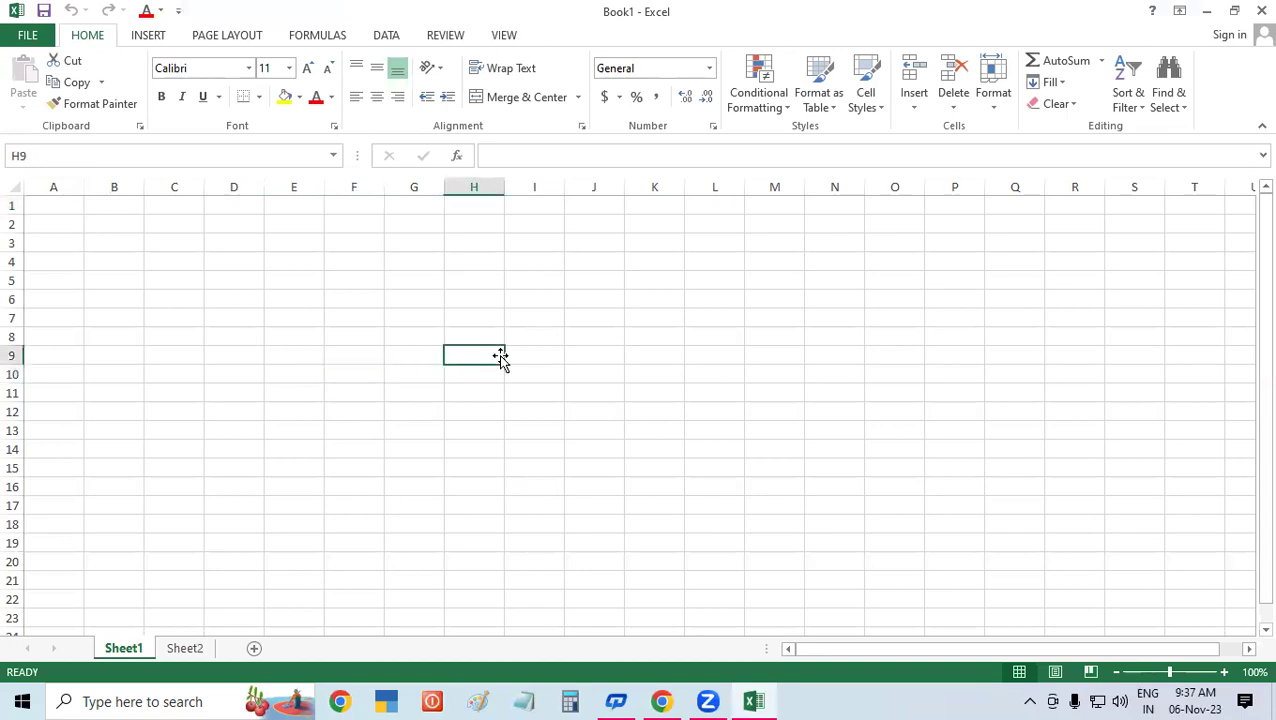
Move the Quick Access Toolbar, with Font Color, below the ribbon.
{"action": "right_click", "coordinate": [447, 45]}
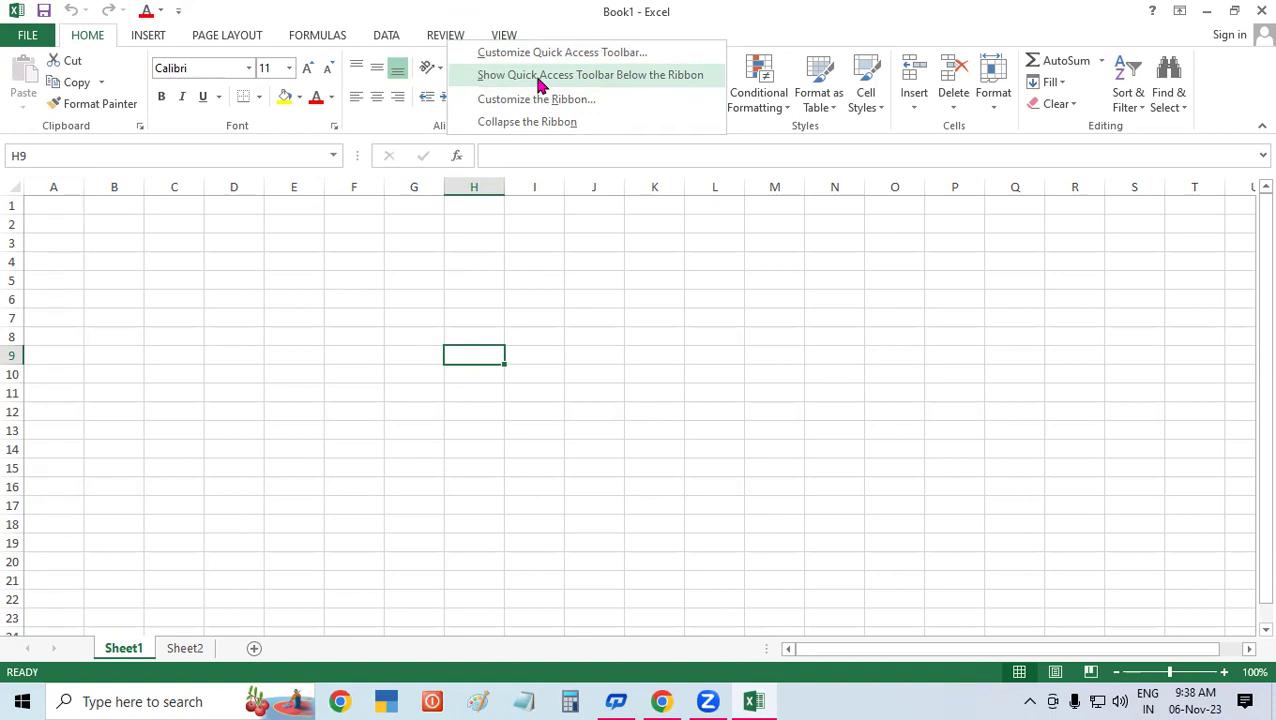
{"action": "left_click", "coordinate": [537, 75]}
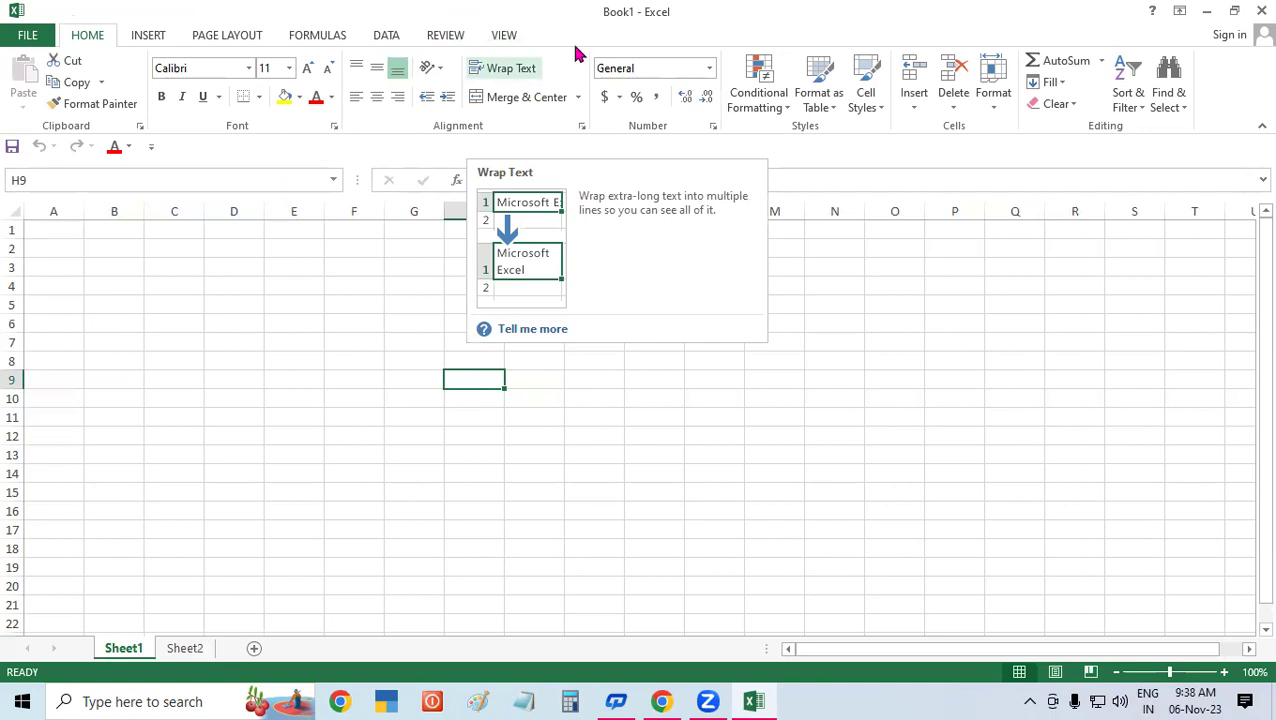
{"action": "right_click", "coordinate": [500, 40]}
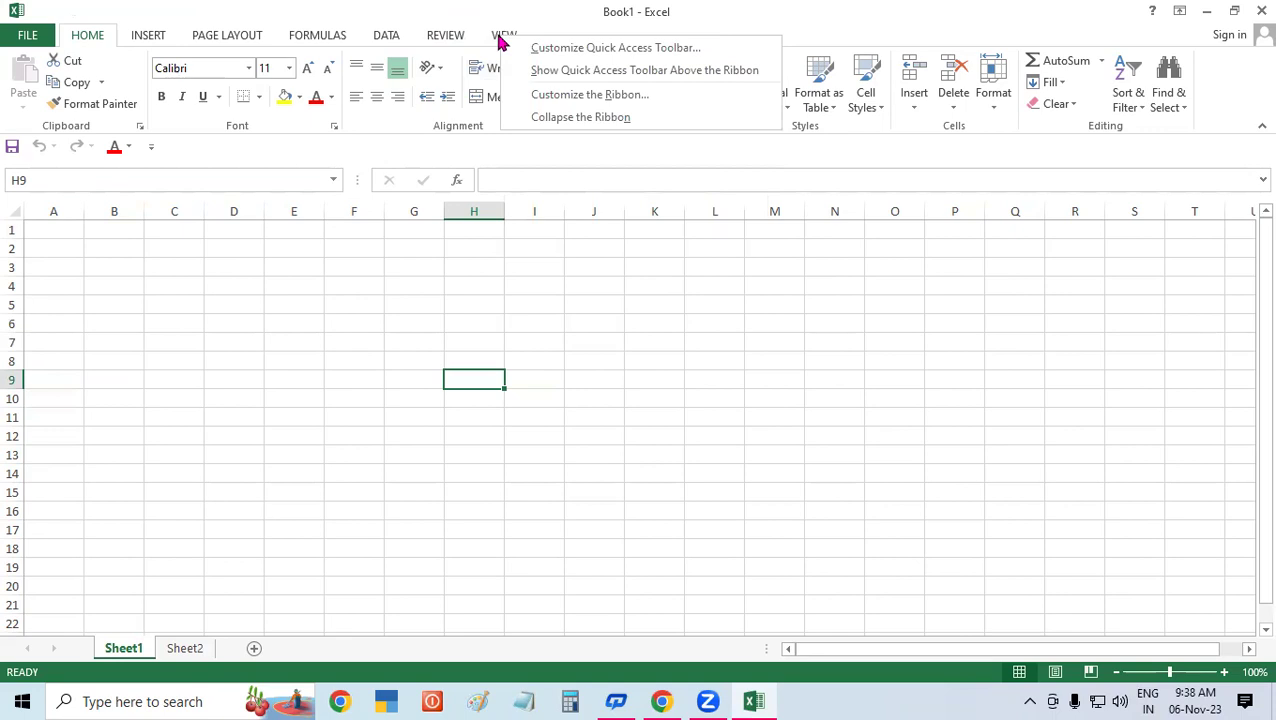
{"action": "left_click", "coordinate": [560, 97]}
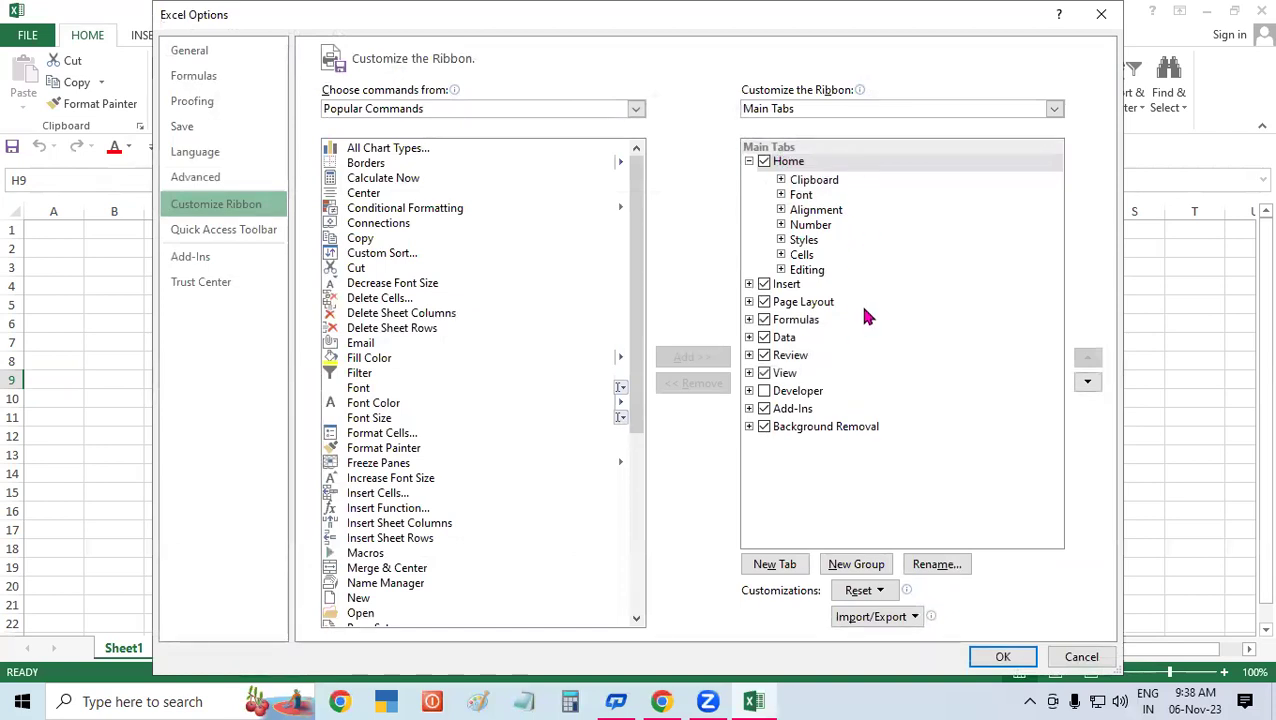
{"action": "left_click", "coordinate": [358, 418]}
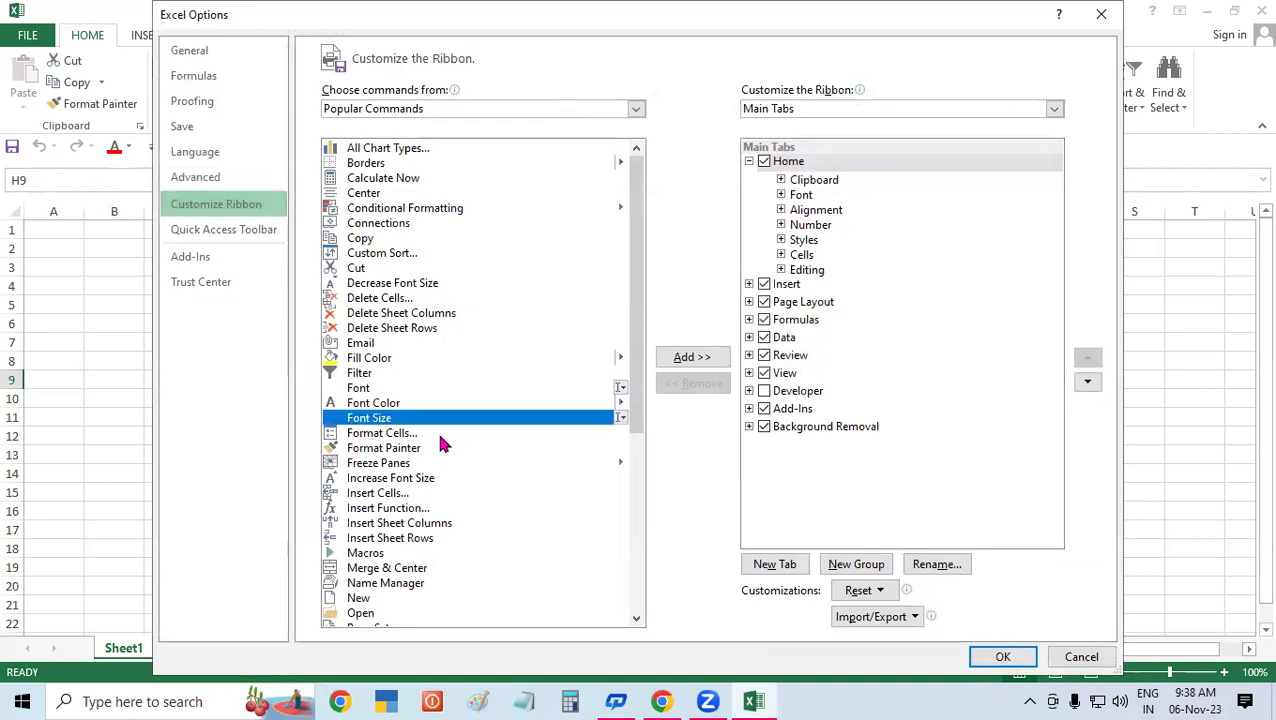
{"action": "left_click", "coordinate": [692, 358]}
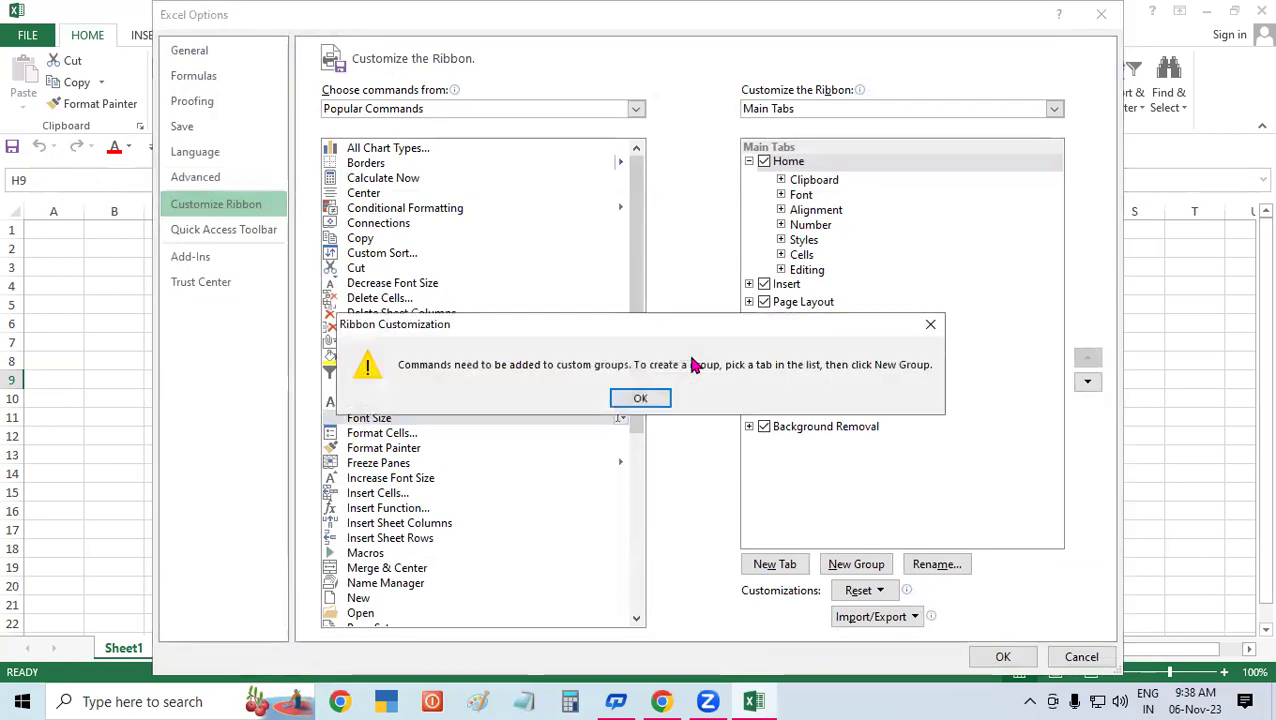
{"action": "left_click", "coordinate": [937, 325]}
{"action": "scroll", "coordinate": [594, 437], "scroll_direction": "down", "scroll_amount": 1}
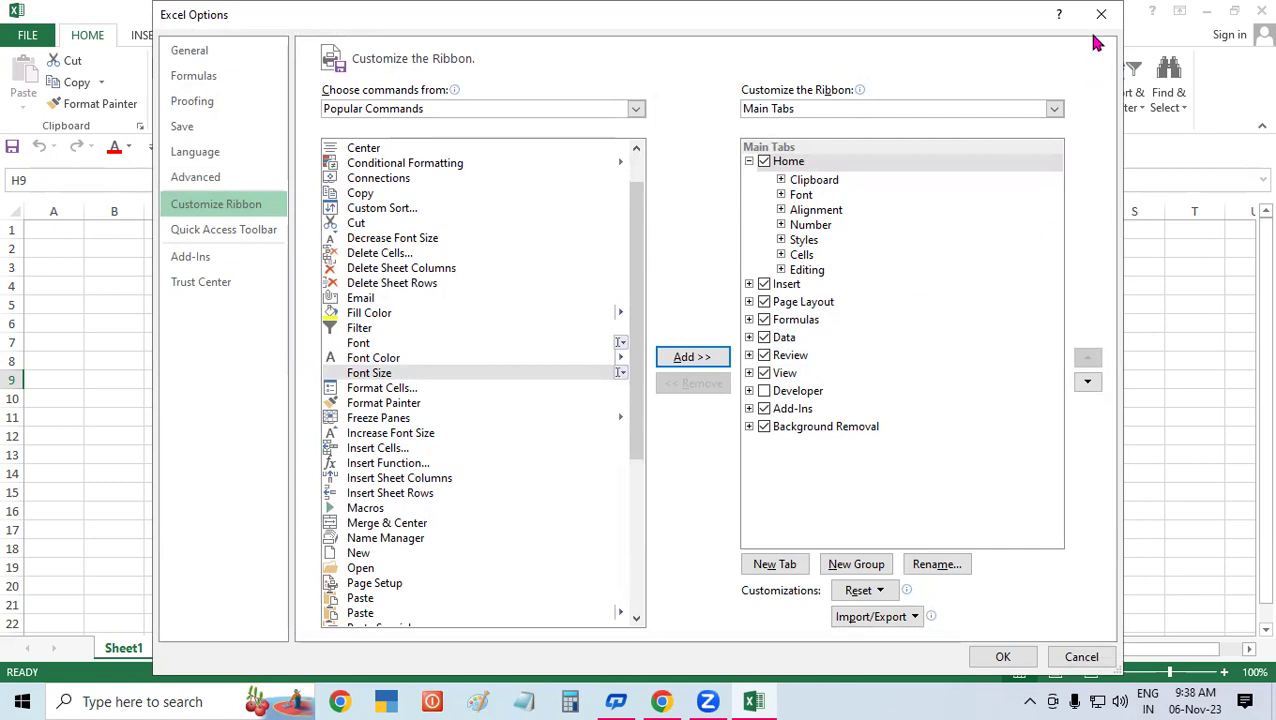
{"action": "left_click", "coordinate": [1081, 656]}
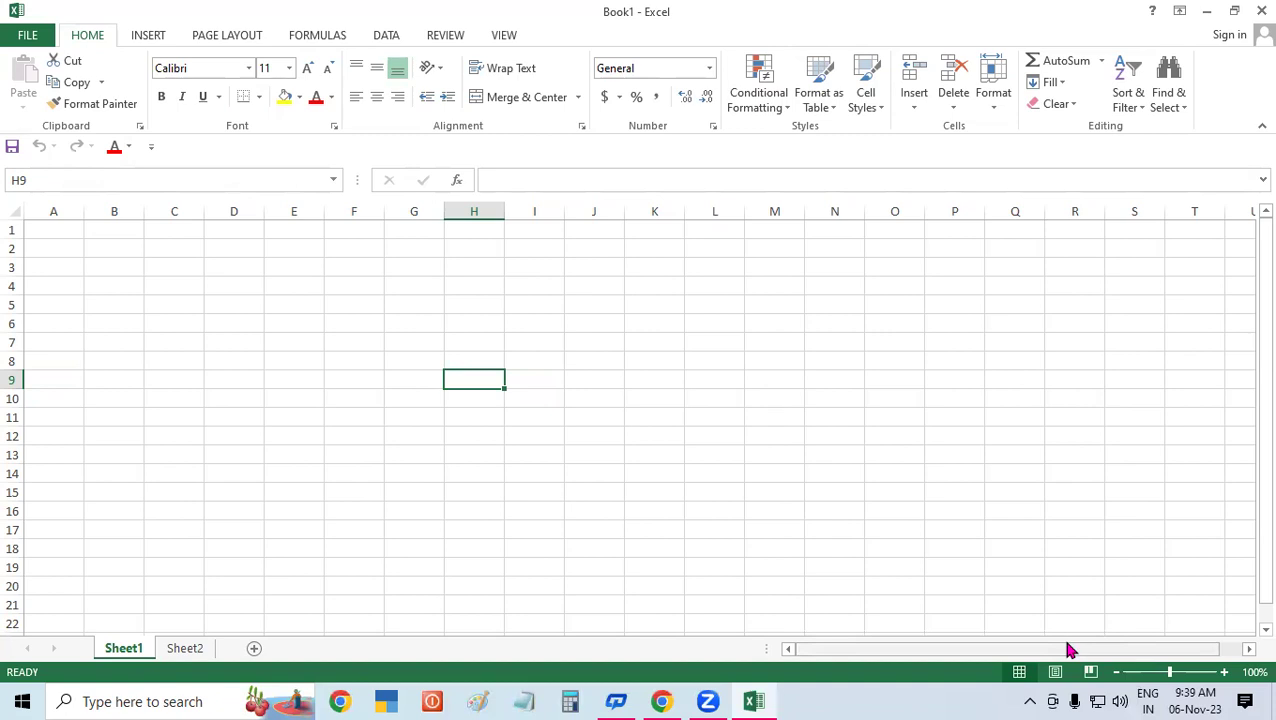
Collapse the ribbon and briefly show the Review commands over the sheet.
{"action": "right_click", "coordinate": [505, 42]}
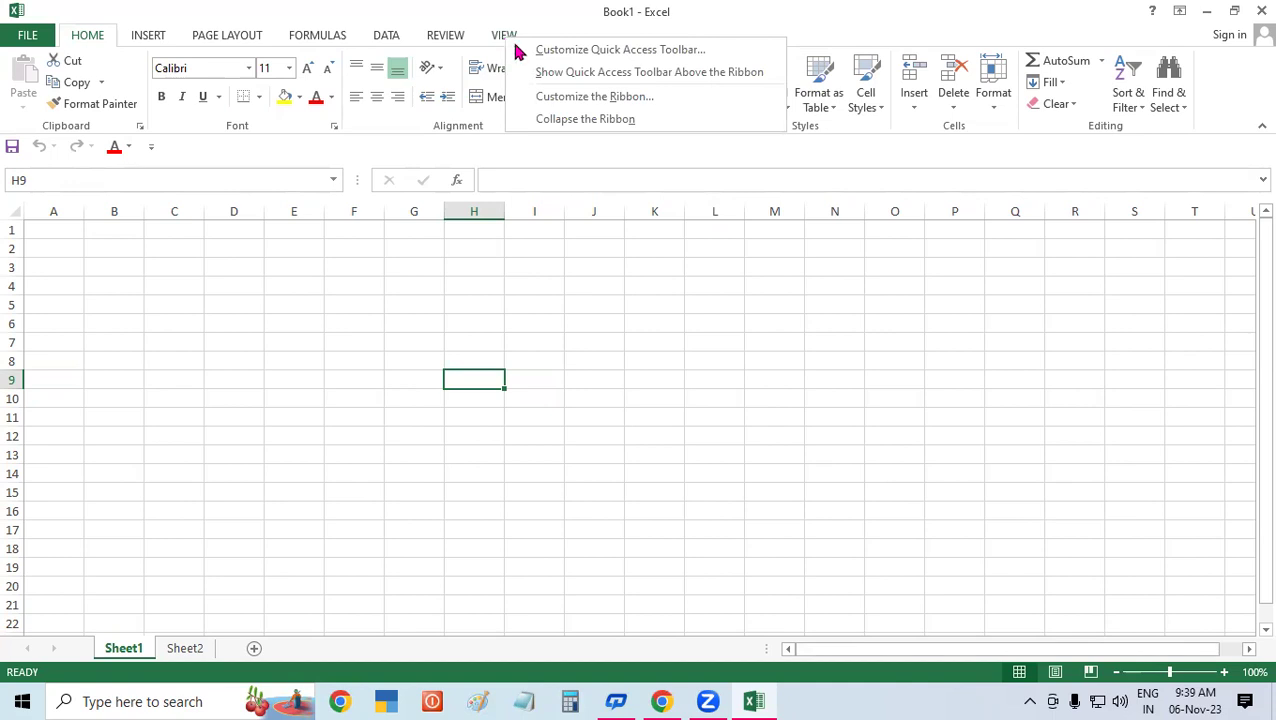
{"action": "left_click", "coordinate": [627, 122]}
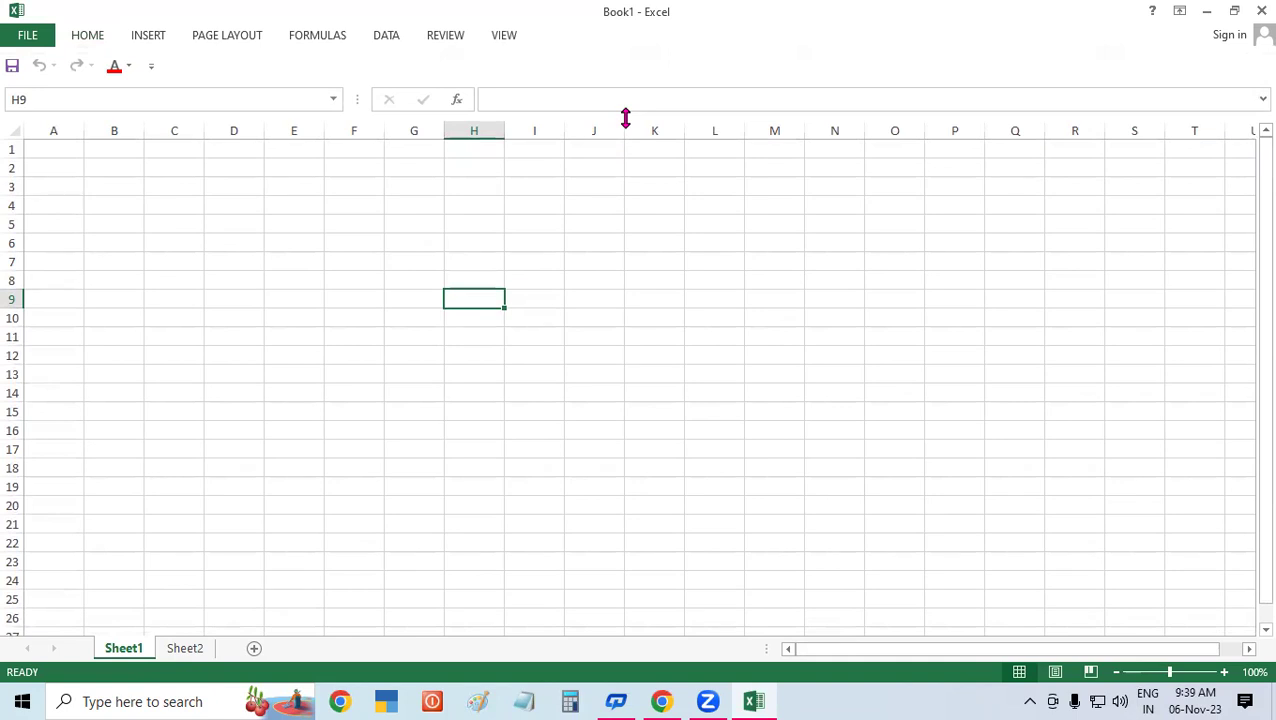
{"action": "left_click", "coordinate": [587, 340]}
{"action": "left_click", "coordinate": [477, 356]}
{"action": "left_click", "coordinate": [446, 36]}
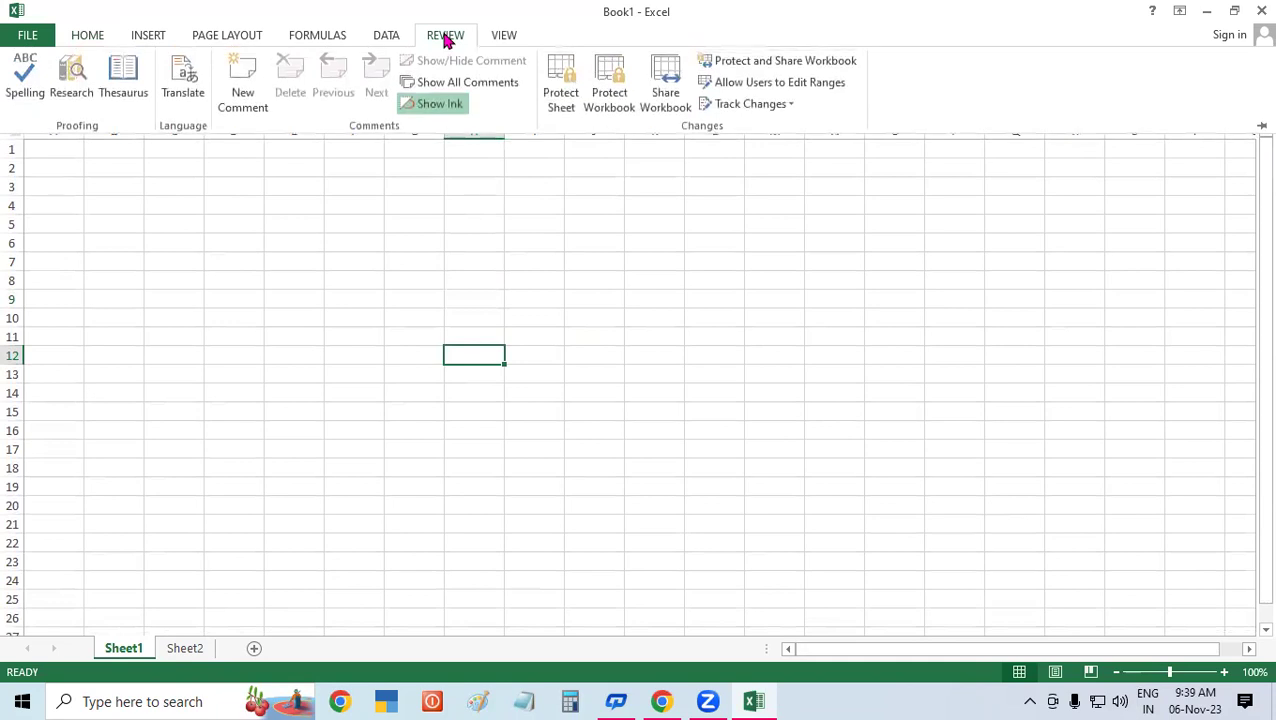
{"action": "left_click", "coordinate": [438, 393]}
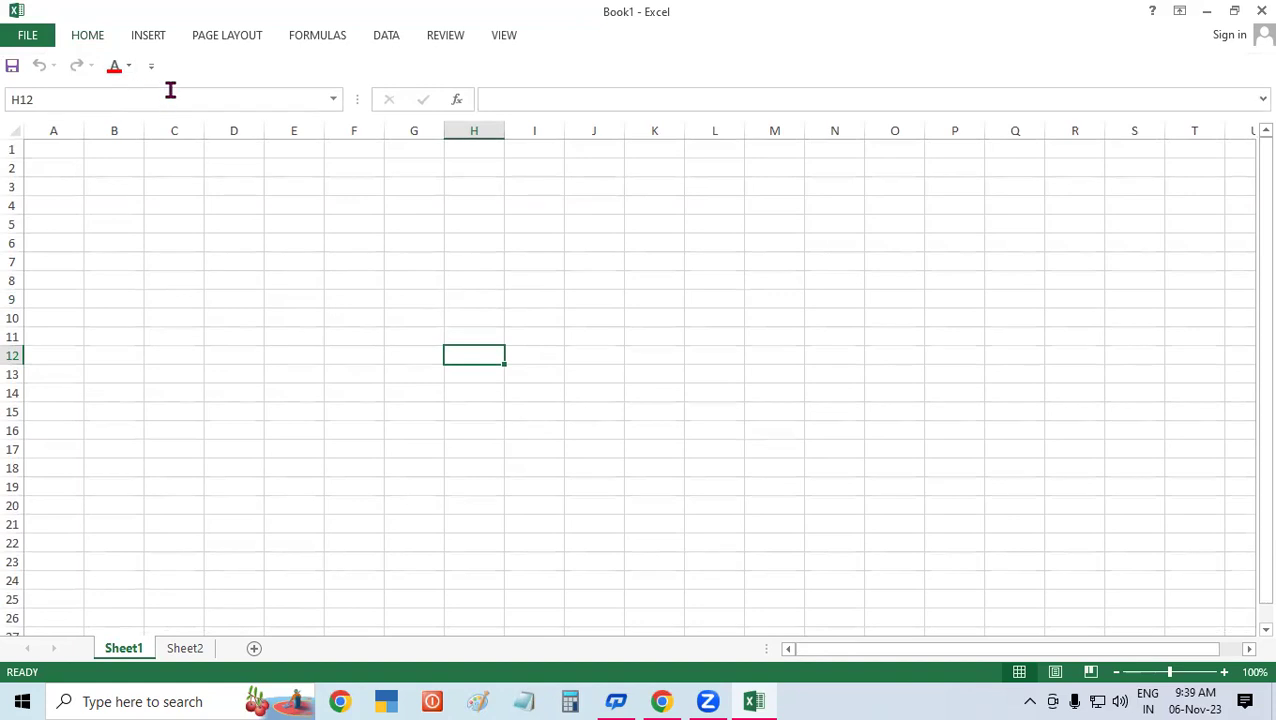
Turn off Collapse the Ribbon so the Review tab stays permanently expanded.
{"action": "right_click", "coordinate": [217, 45]}
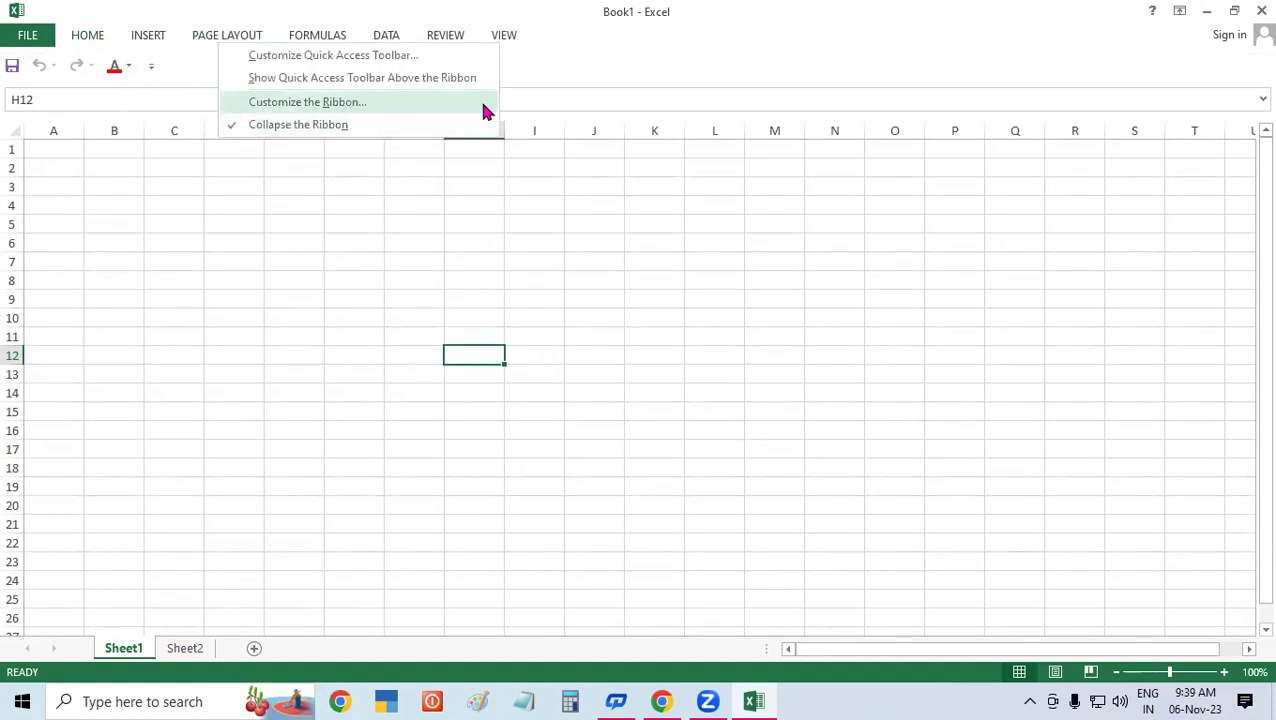
{"action": "left_click", "coordinate": [413, 455]}
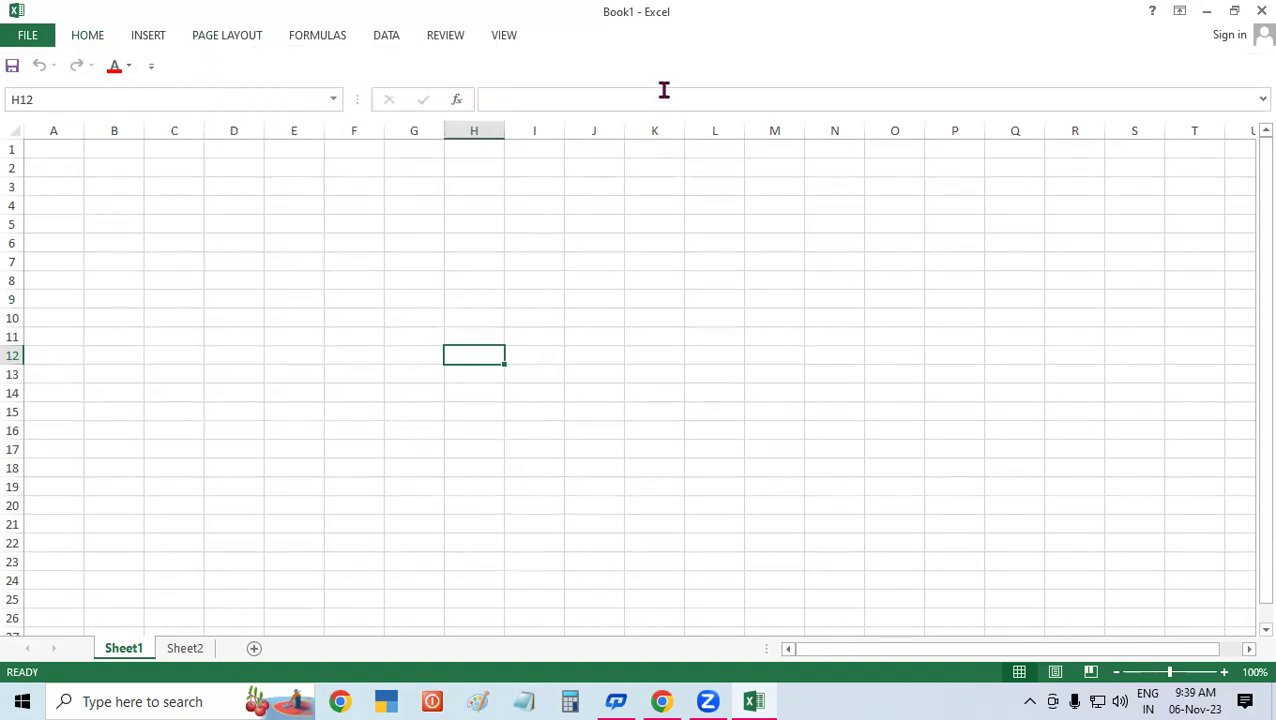
{"action": "right_click", "coordinate": [511, 34]}
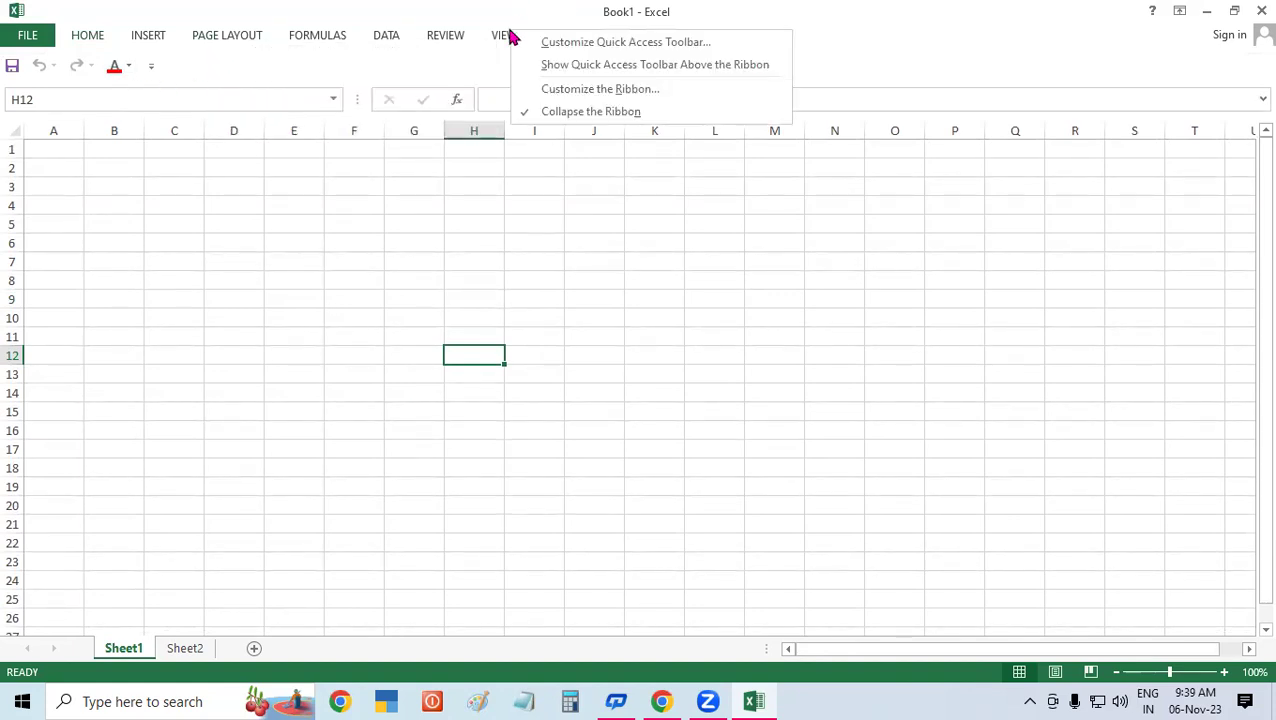
{"action": "left_click", "coordinate": [570, 114]}
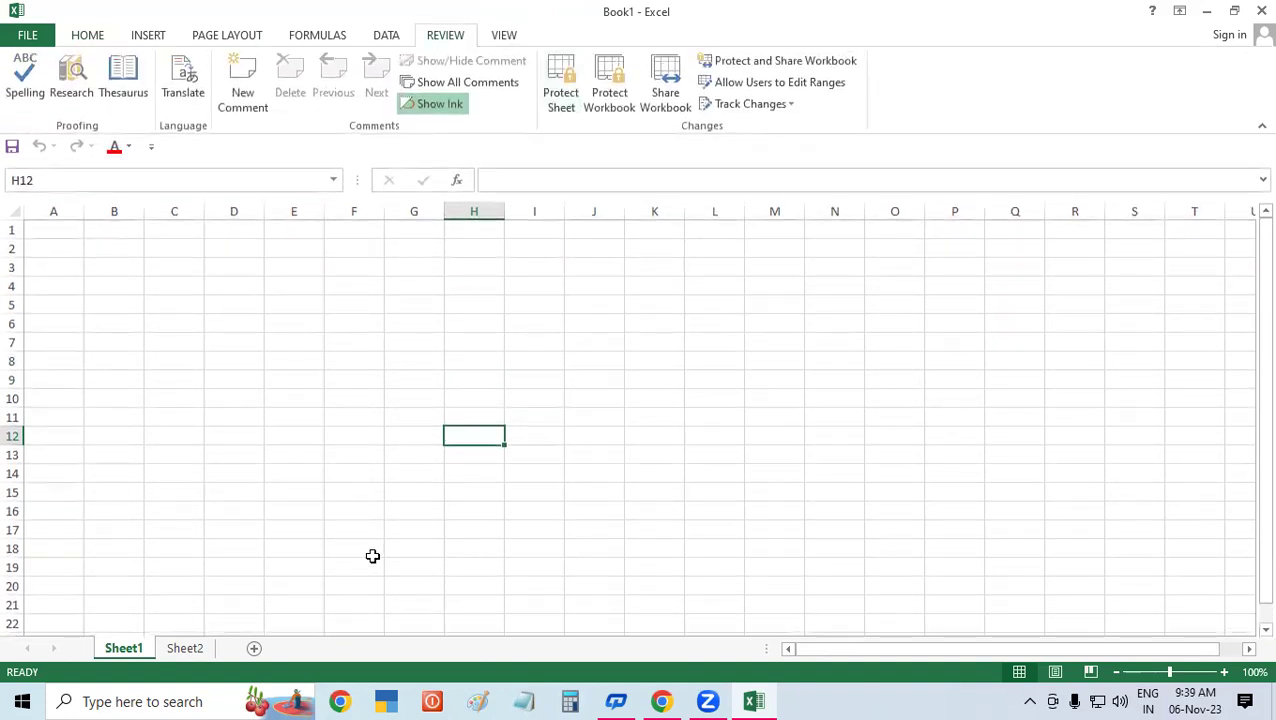
{"action": "left_click", "coordinate": [424, 389]}
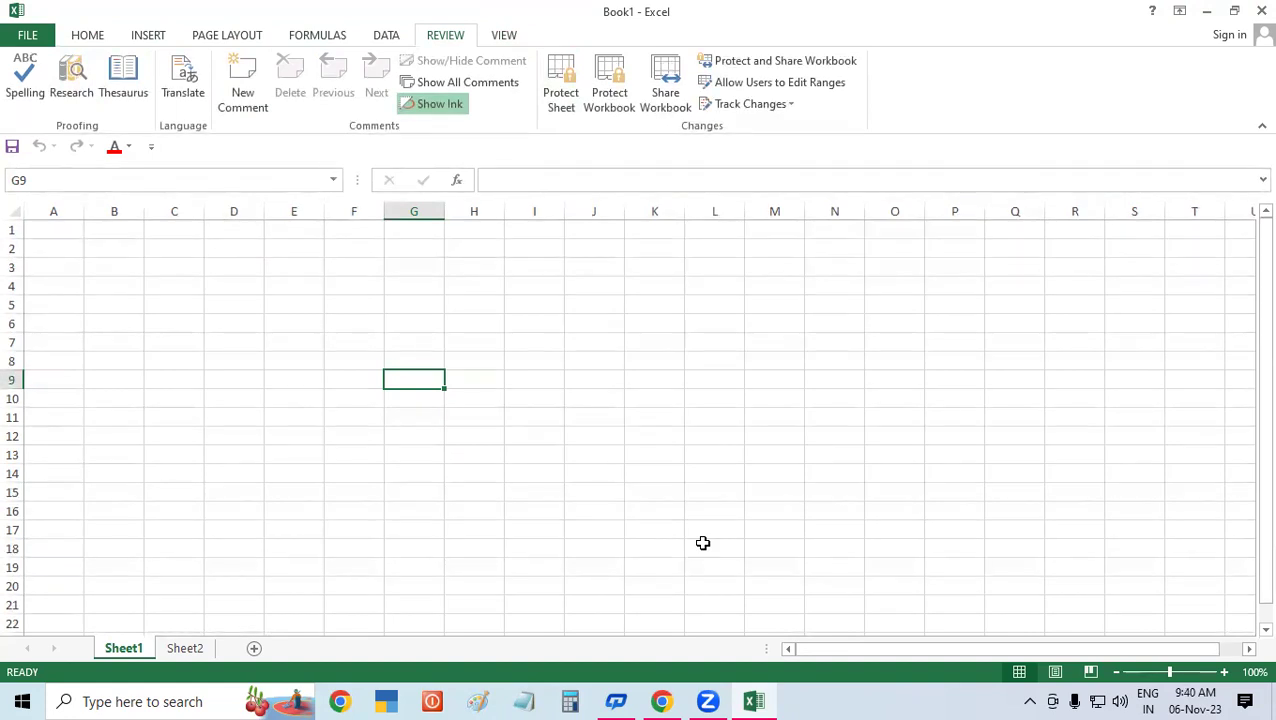
Switch the ribbon to Home, select K8, and scroll the sheet down and back up.
{"action": "left_click", "coordinate": [80, 40]}
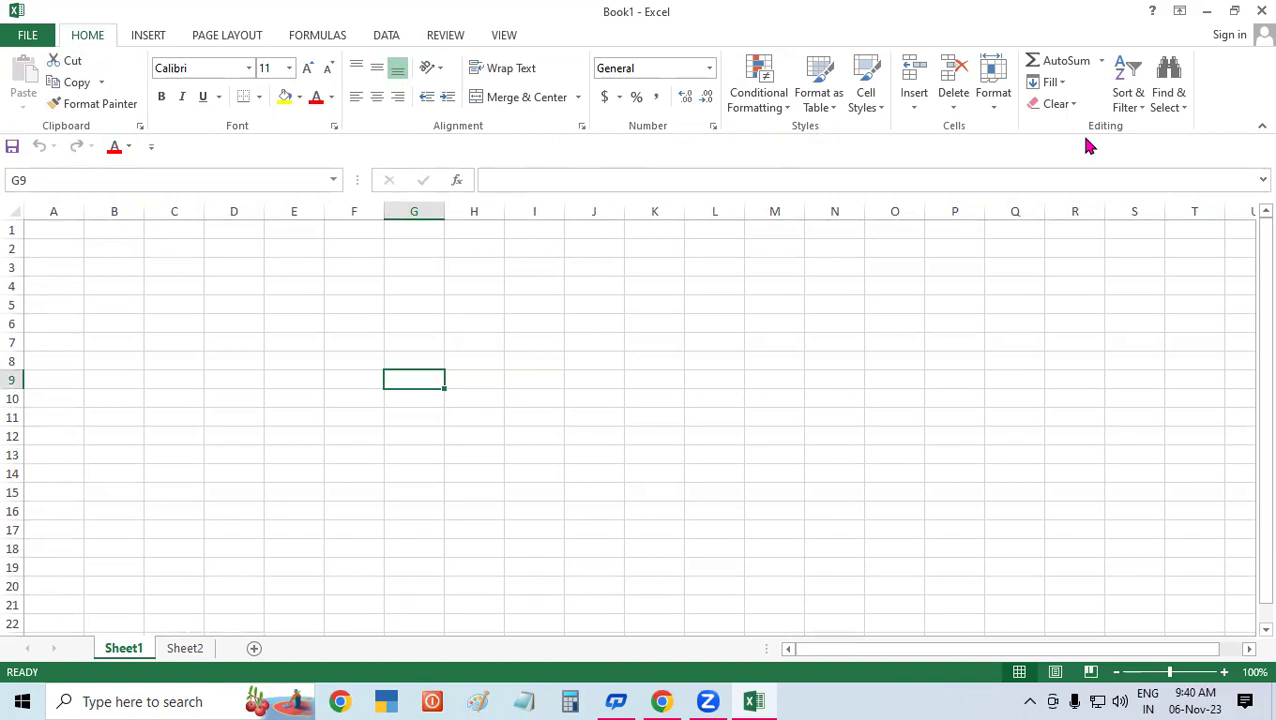
{"action": "left_click", "coordinate": [652, 357]}
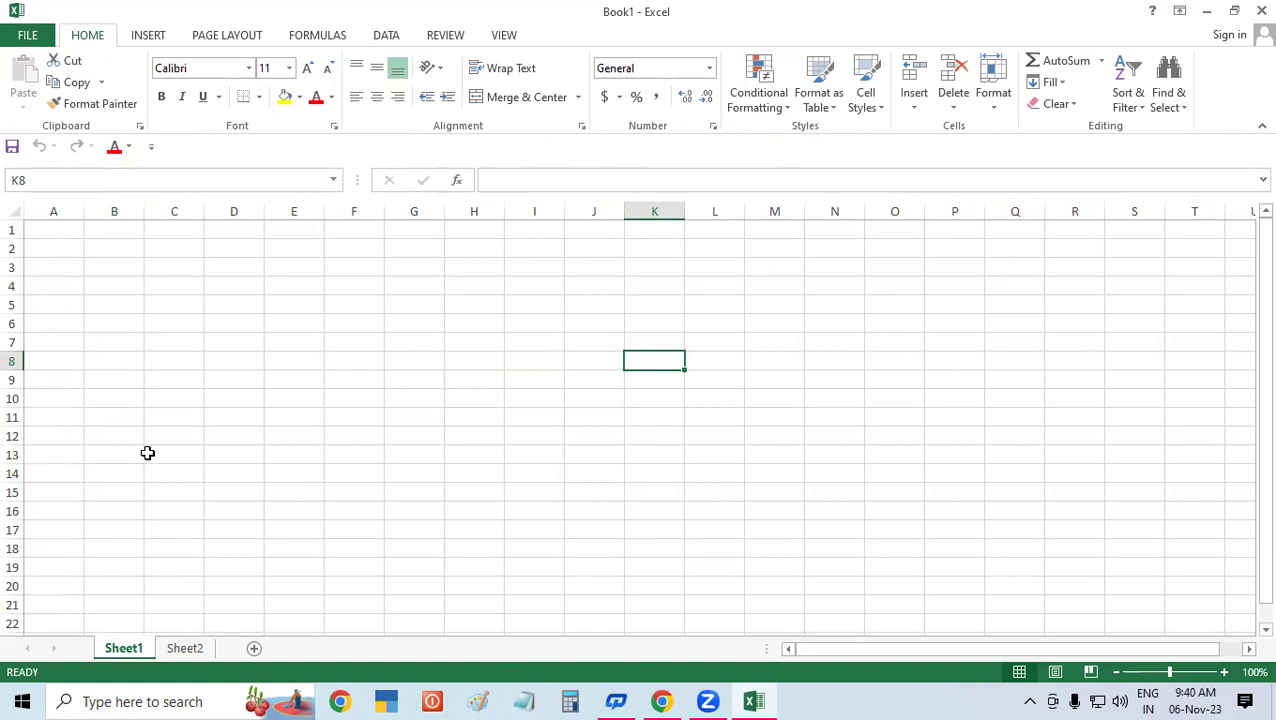
{"action": "scroll", "coordinate": [1234, 333], "scroll_direction": "down", "scroll_amount": 1}
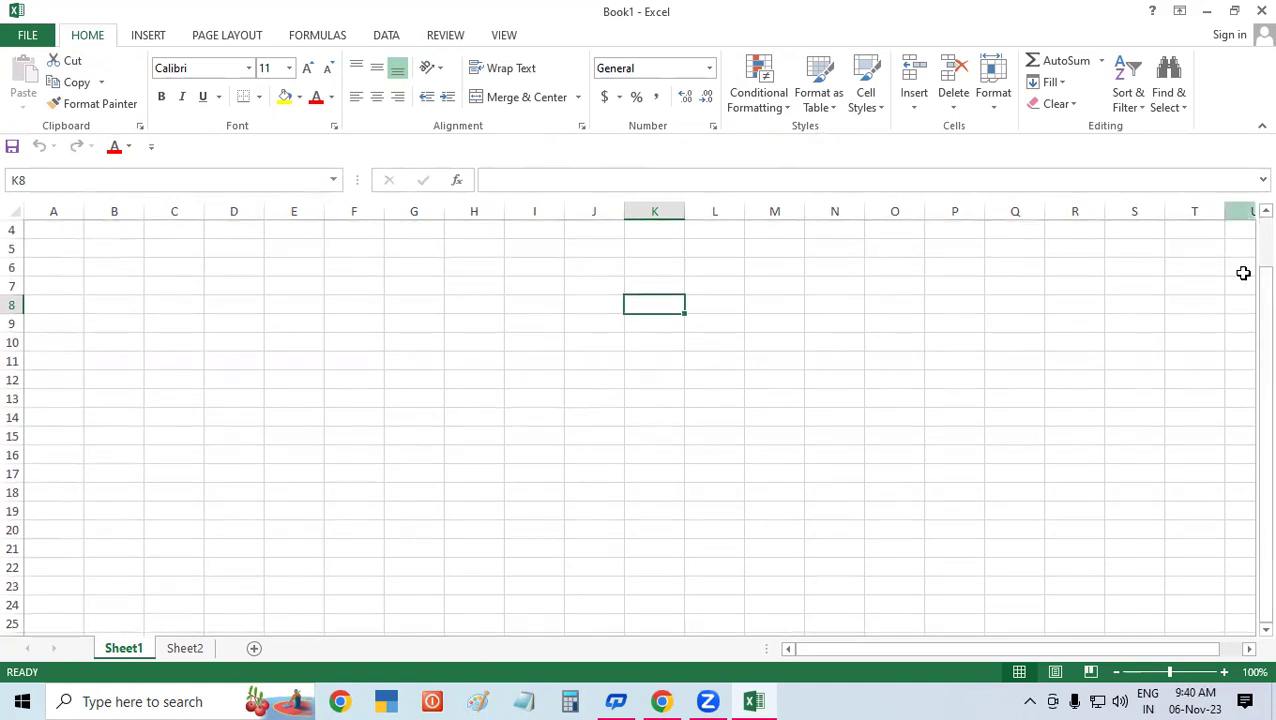
{"action": "left_click_drag", "start_coordinate": [1250, 373], "coordinate": [1248, 279]}
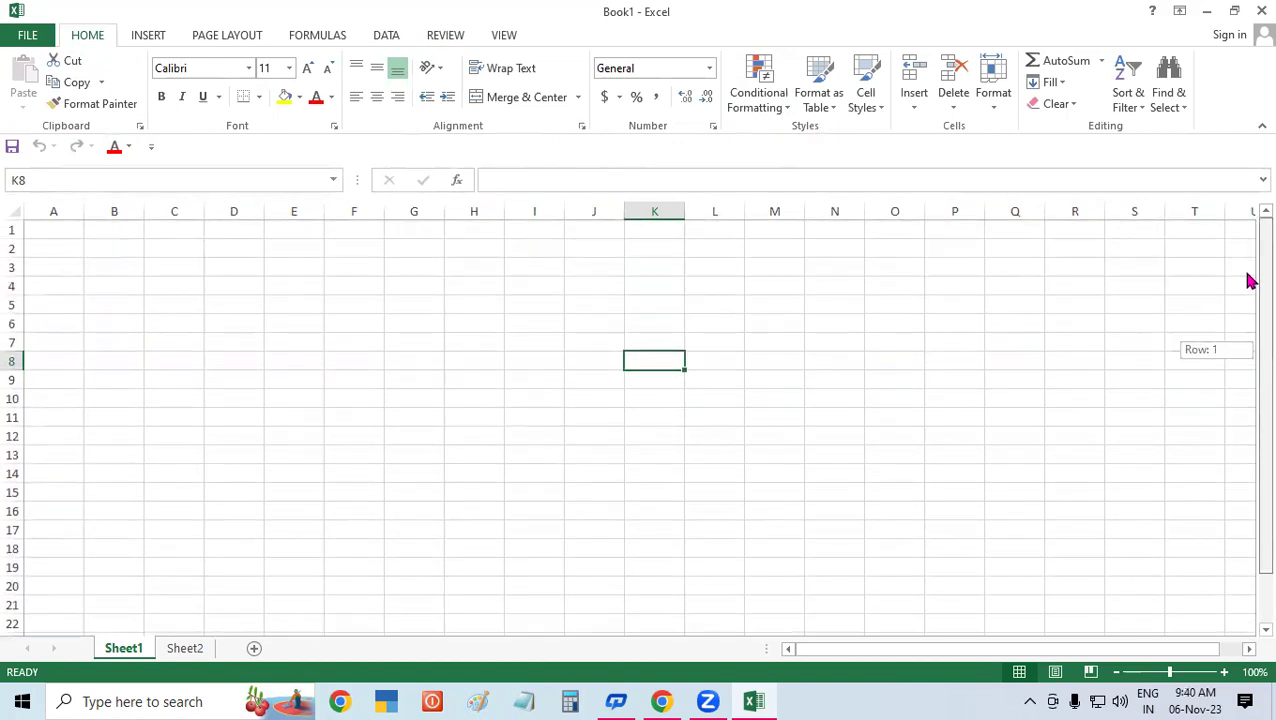
{"action": "left_click", "coordinate": [930, 359]}
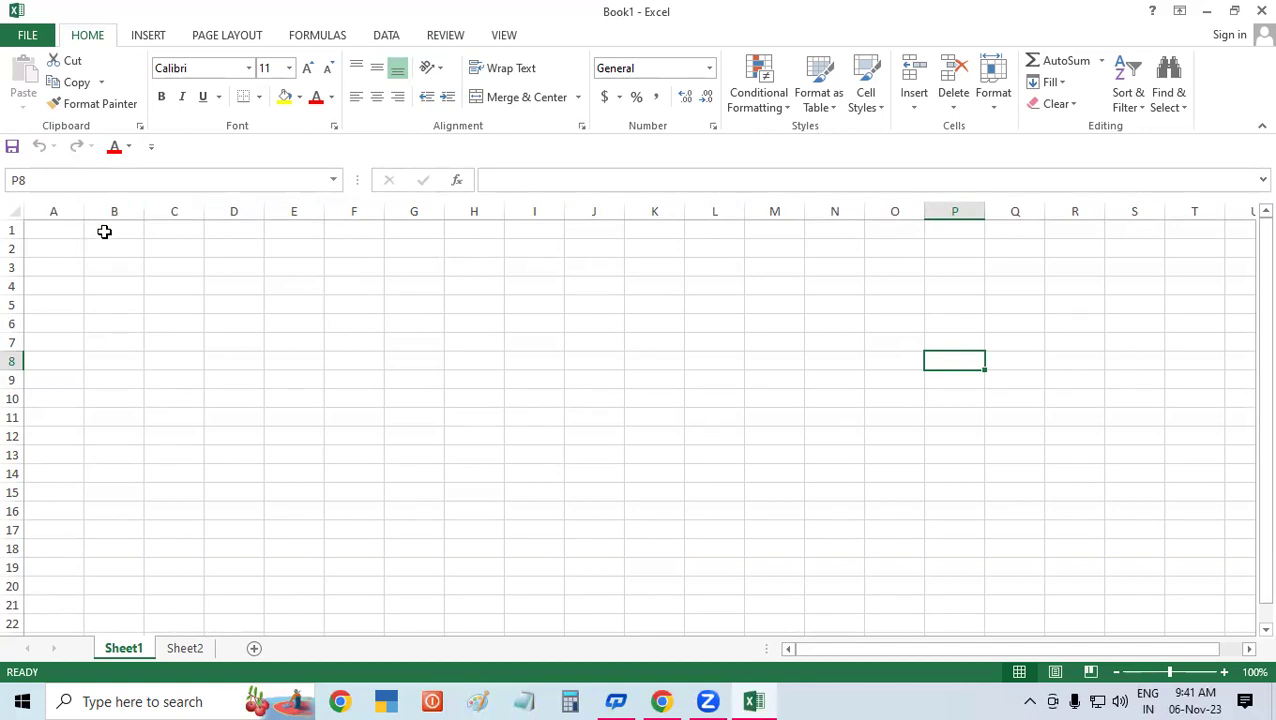
{"action": "left_click", "coordinate": [74, 231]}
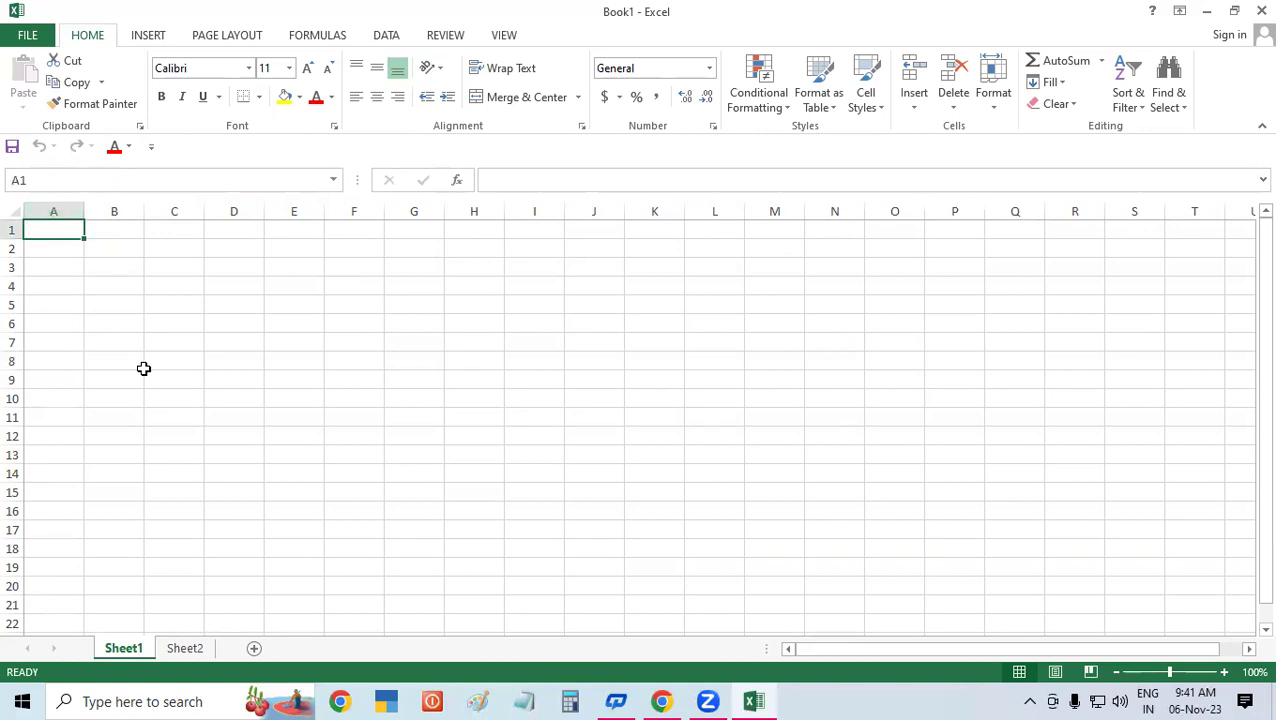
{"action": "left_click", "coordinate": [408, 341]}
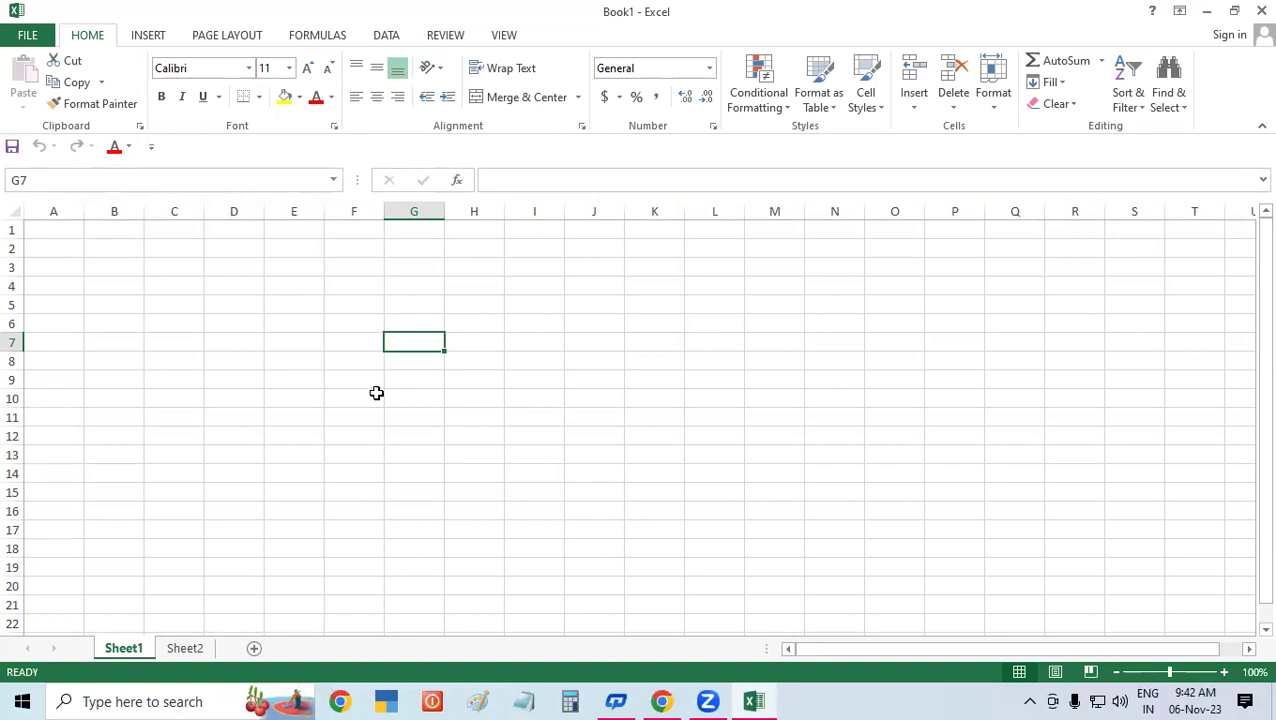
{"action": "left_click", "coordinate": [334, 513]}
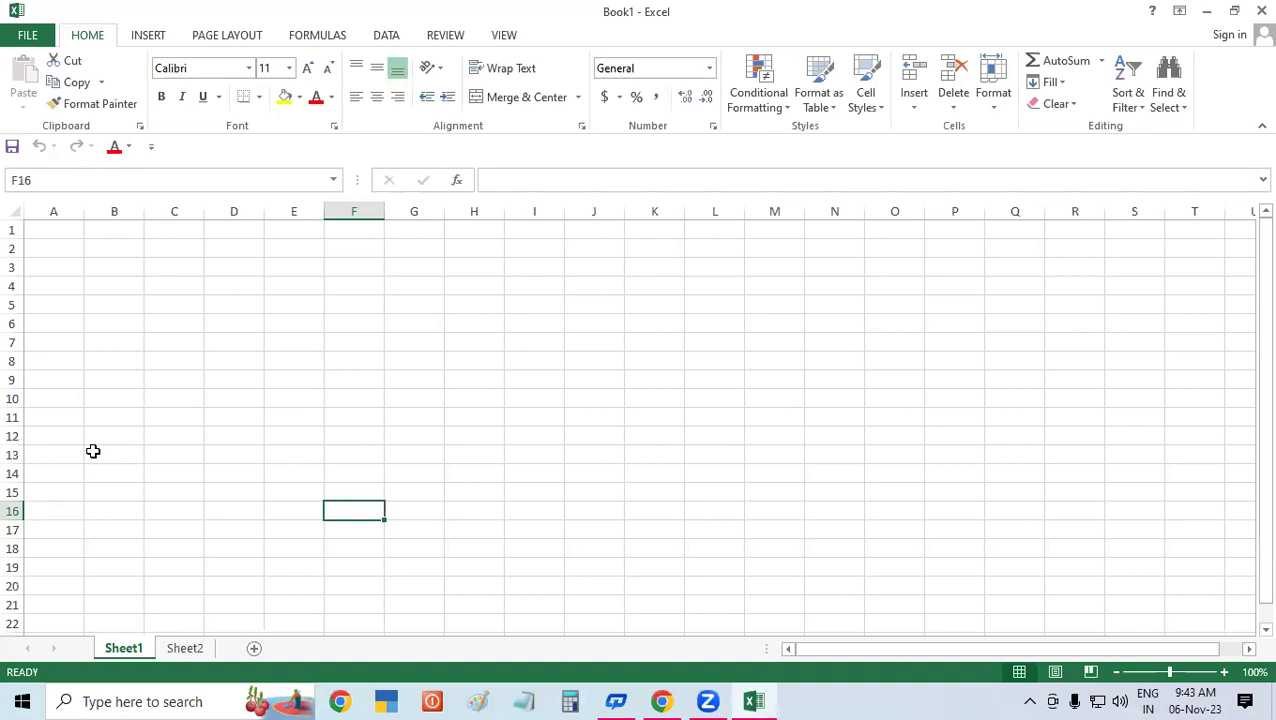
Select cell F12 on the blank Sheet1.
{"action": "left_click", "coordinate": [348, 434]}
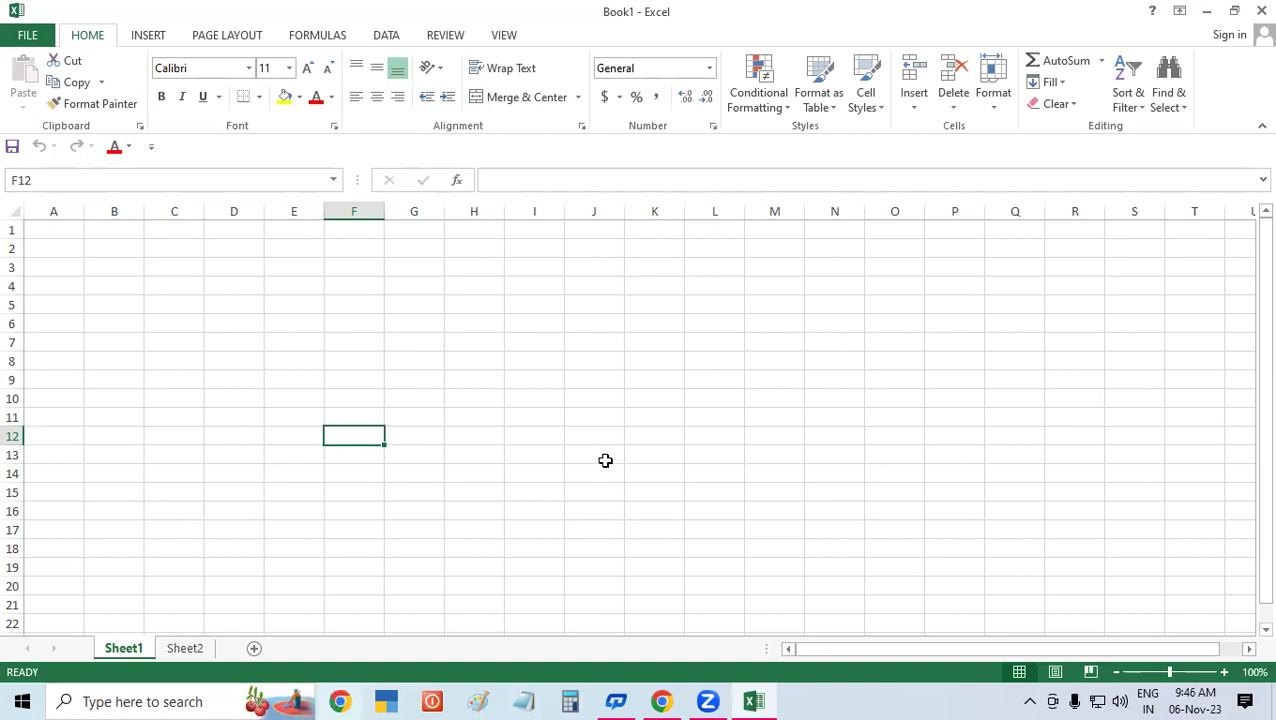
{"action": "left_click", "coordinate": [160, 340]}
{"action": "left_click", "coordinate": [366, 341]}
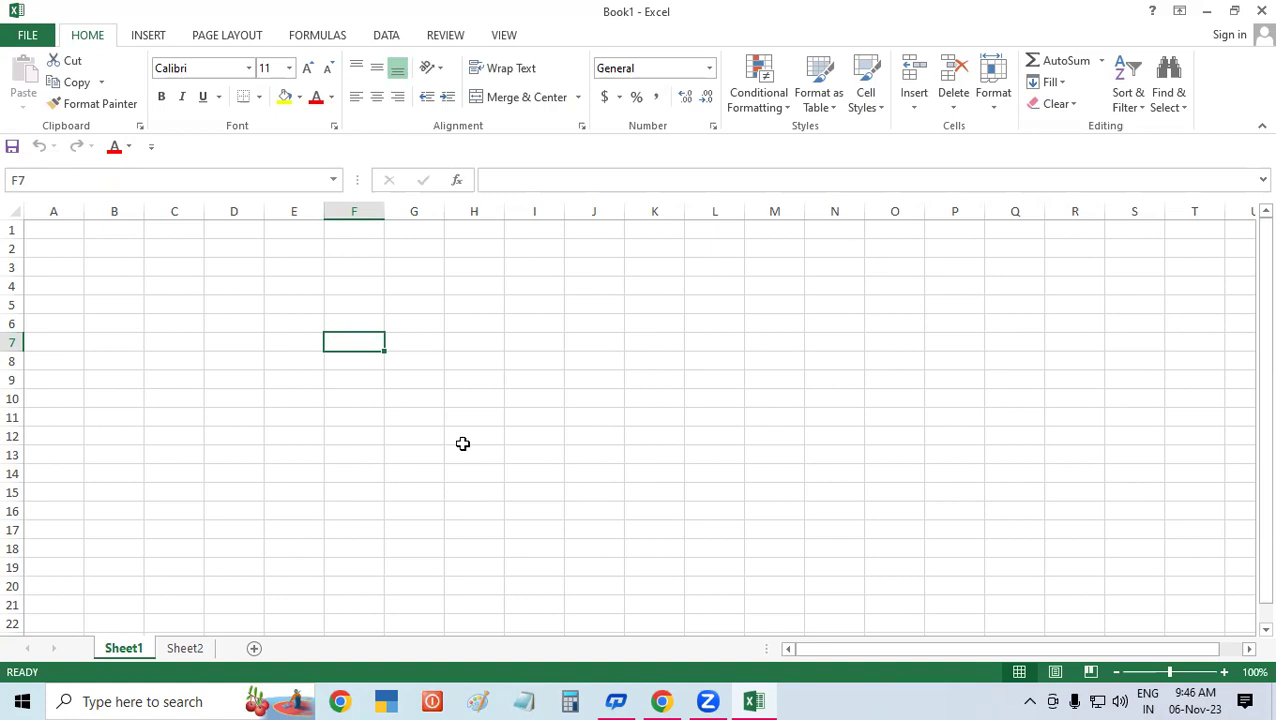
{"action": "left_click", "coordinate": [38, 227]}
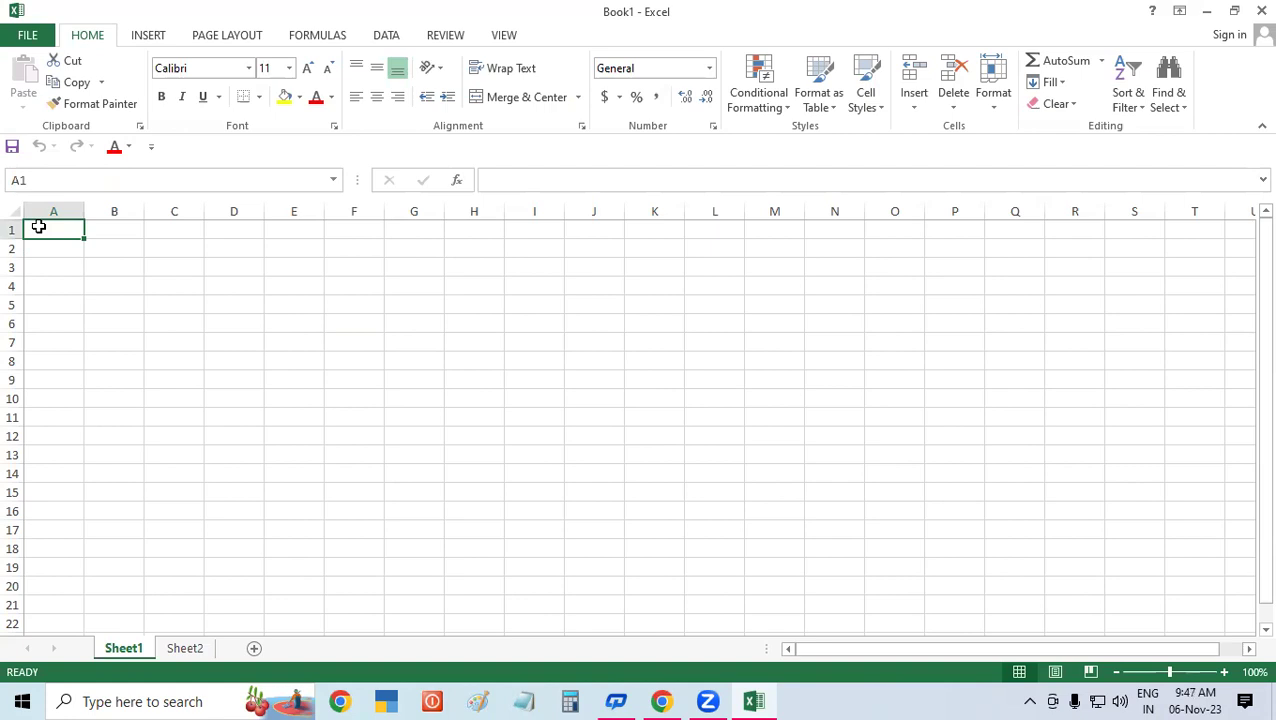
{"action": "left_click", "coordinate": [16, 178]}
{"action": "left_click", "coordinate": [18, 207]}
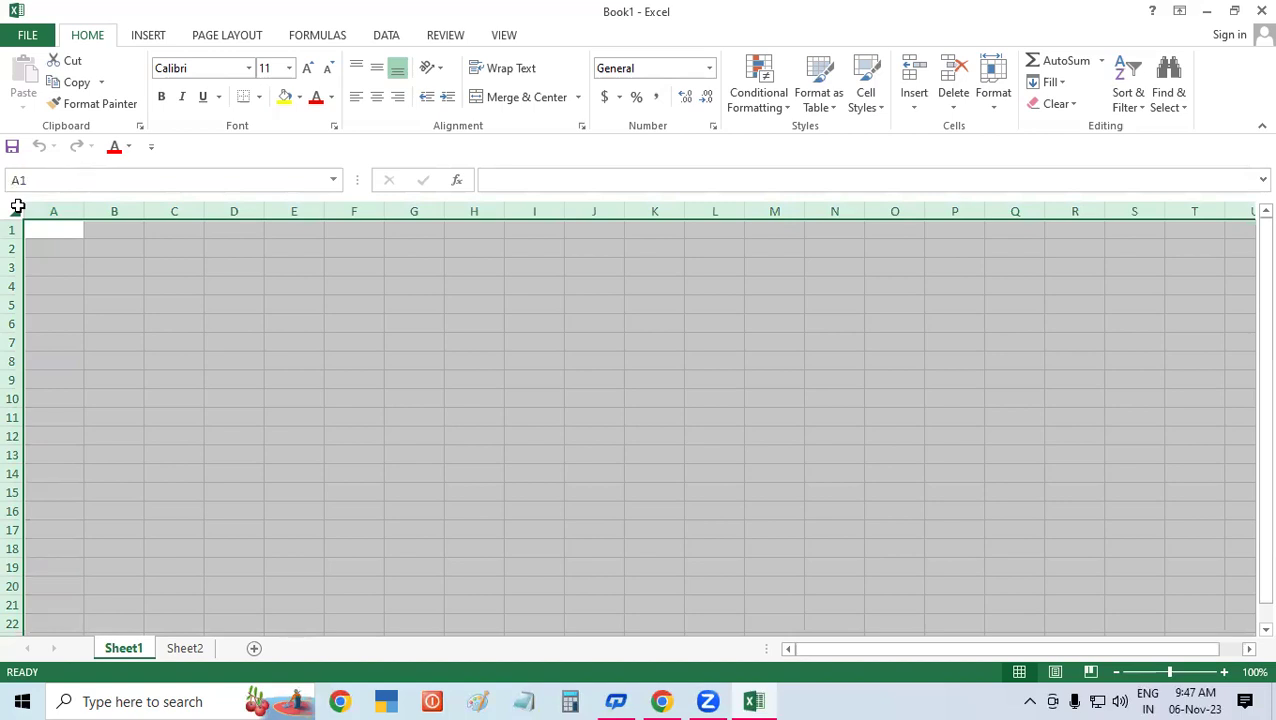
{"action": "left_click", "coordinate": [18, 207]}
{"action": "left_click", "coordinate": [337, 378]}
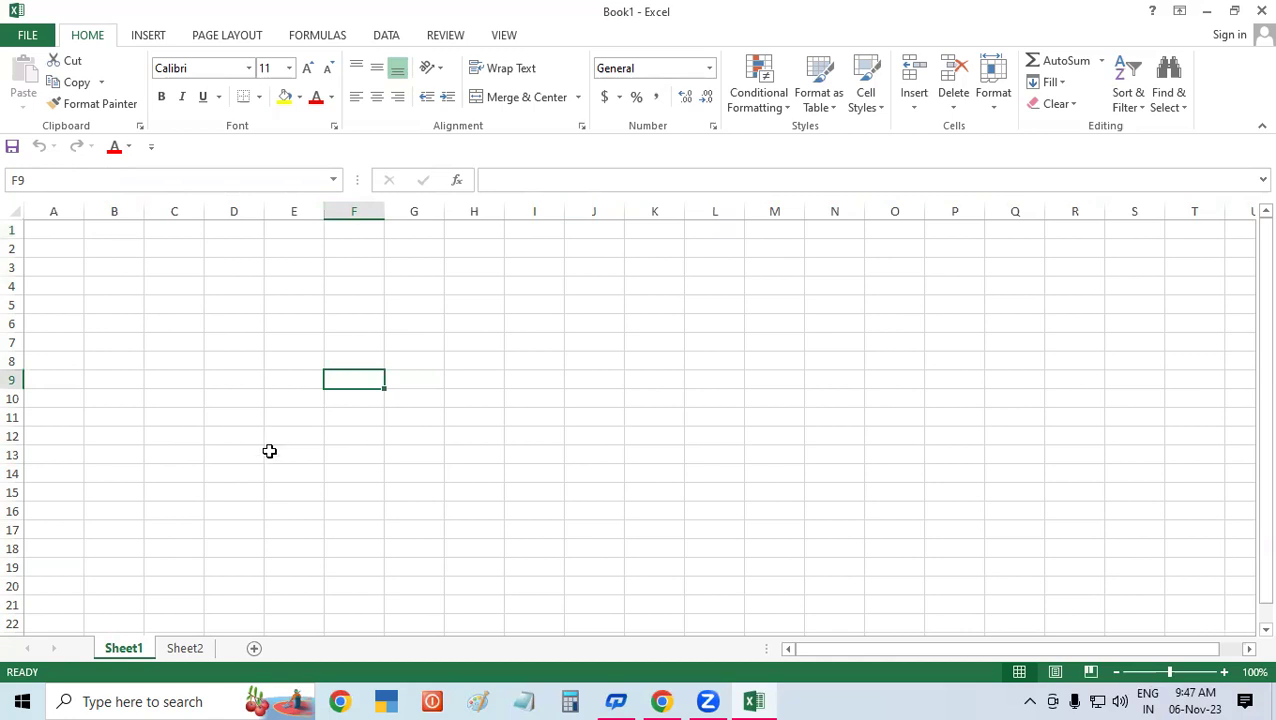
{"action": "left_click", "coordinate": [394, 432]}
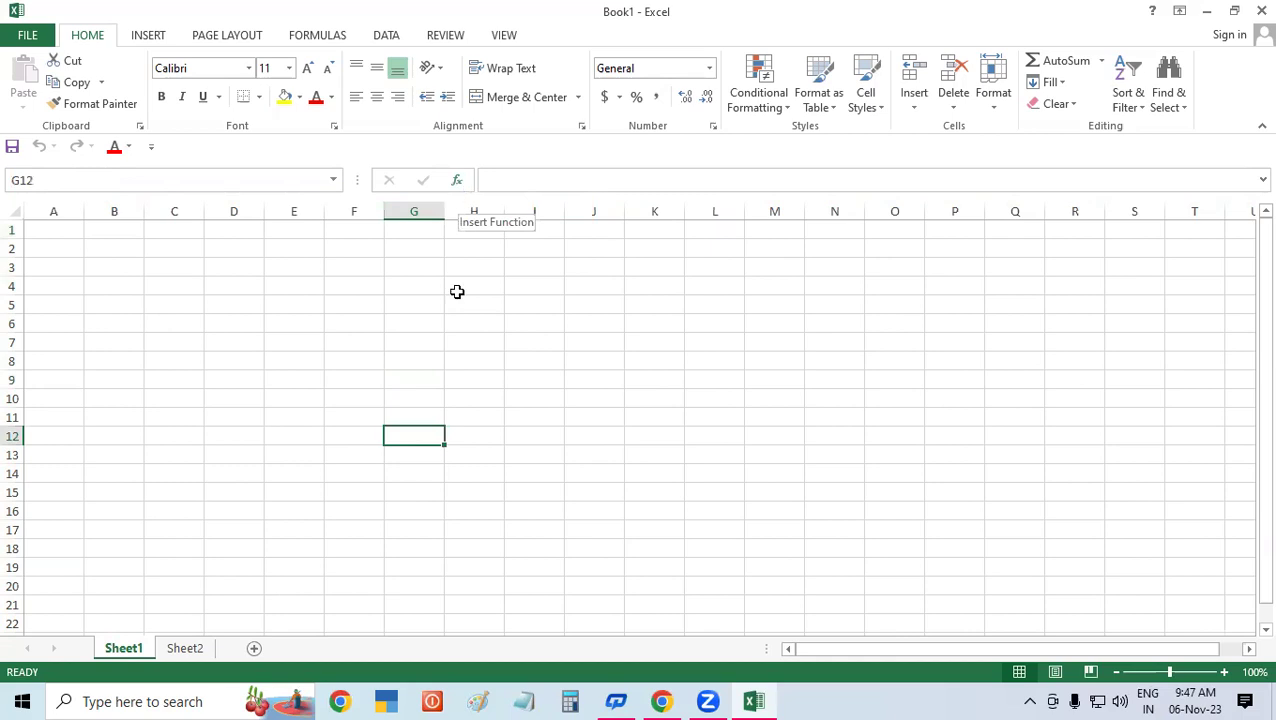
{"action": "left_click", "coordinate": [390, 587]}
{"action": "key", "text": "shift+F3"}
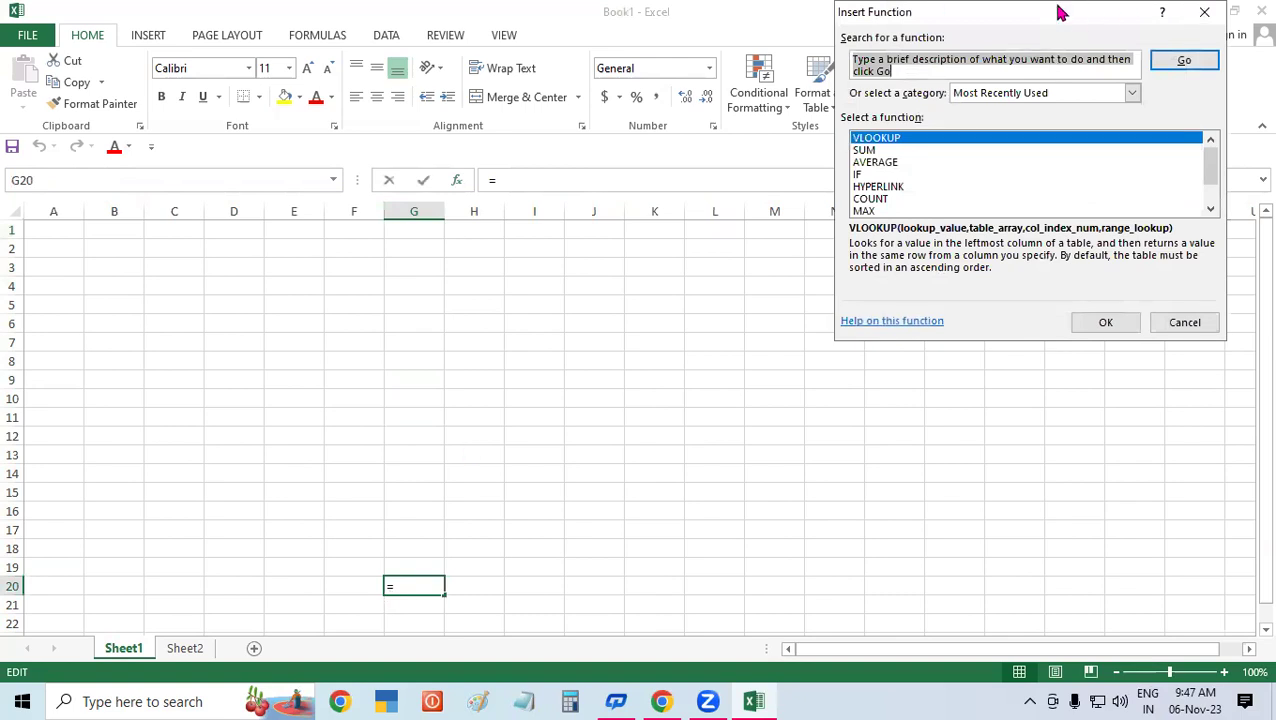
{"action": "left_click_drag", "start_coordinate": [1062, 12], "coordinate": [714, 244]}
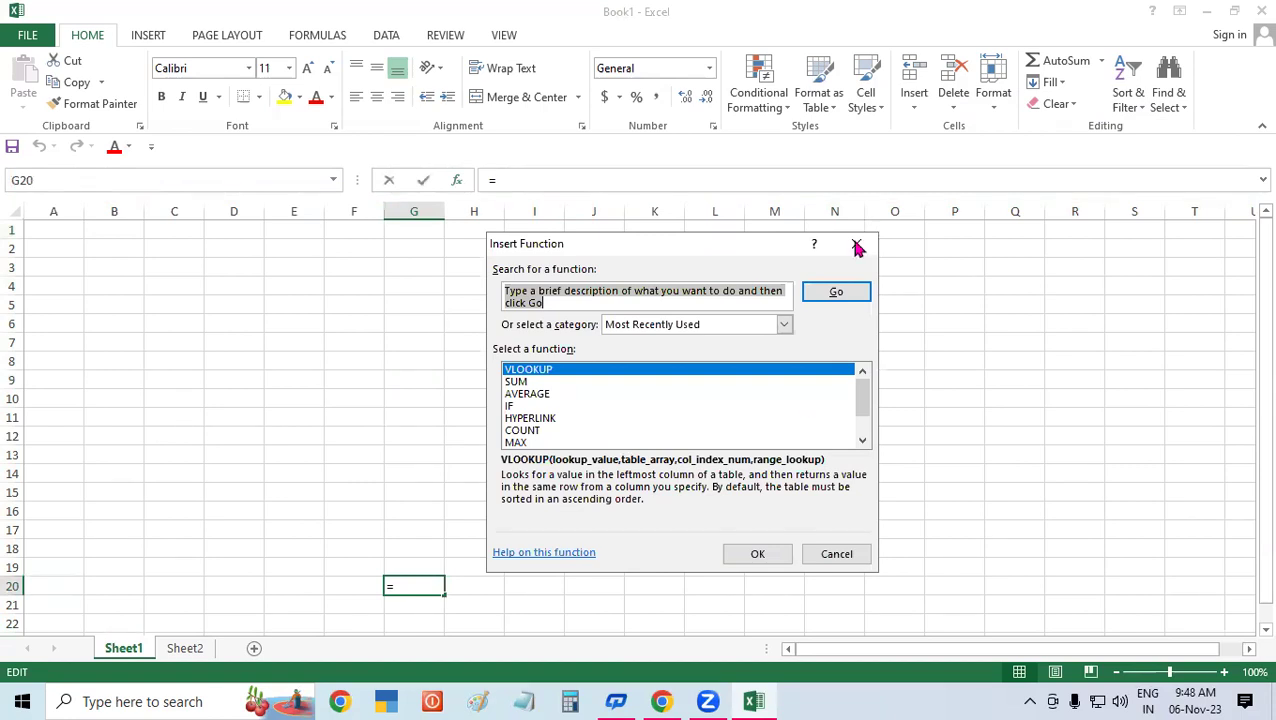
{"action": "key", "text": "Escape"}
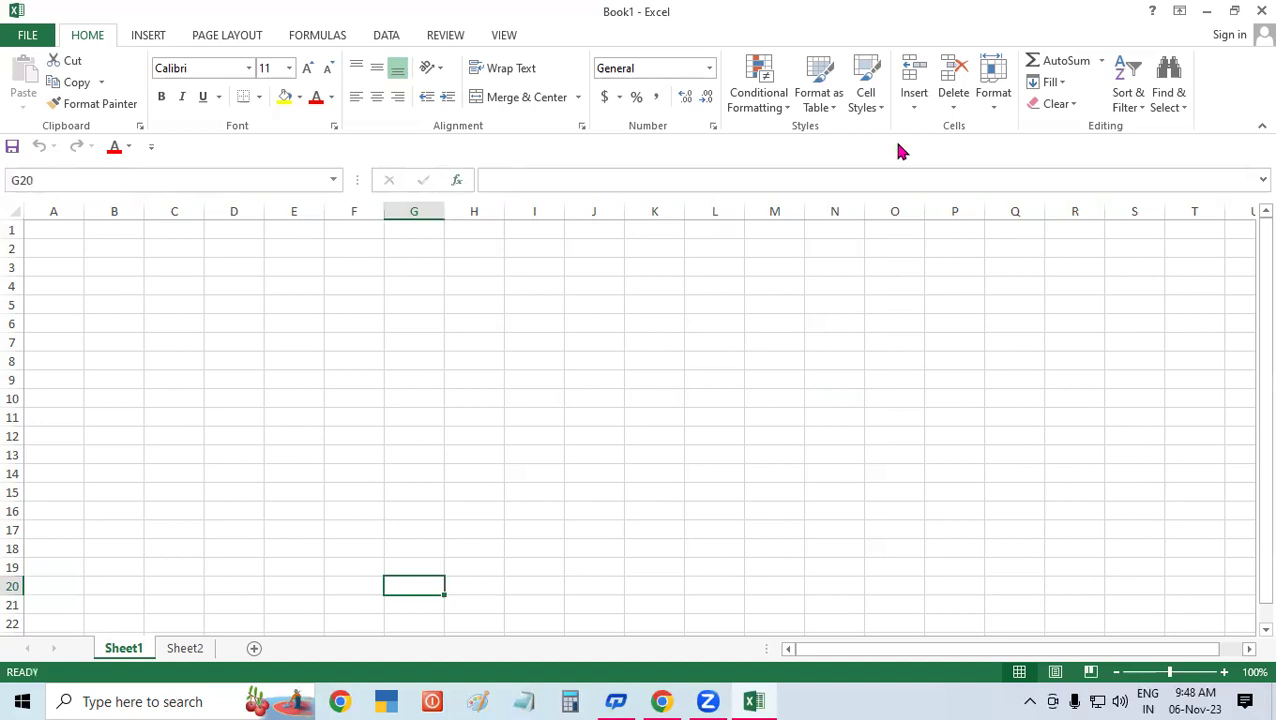
{"action": "left_click", "coordinate": [594, 361]}
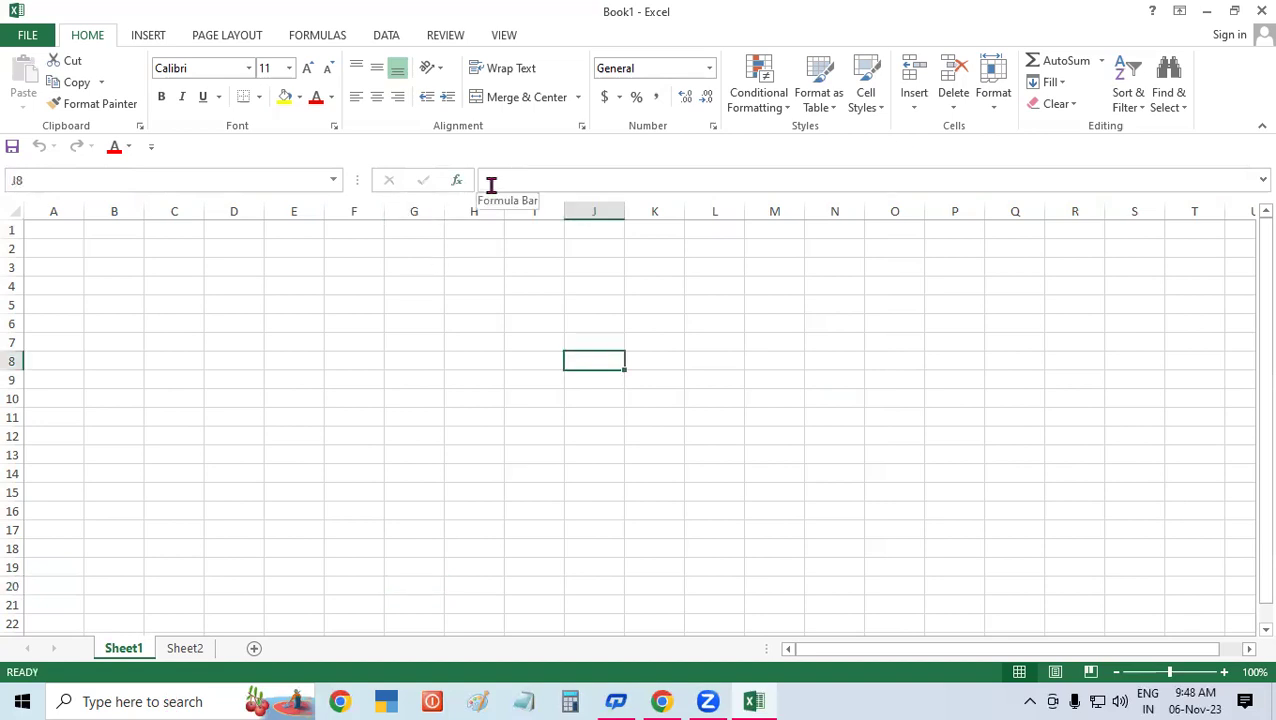
Enter the text 'ggggg' in cell G7.
{"action": "left_click", "coordinate": [438, 342]}
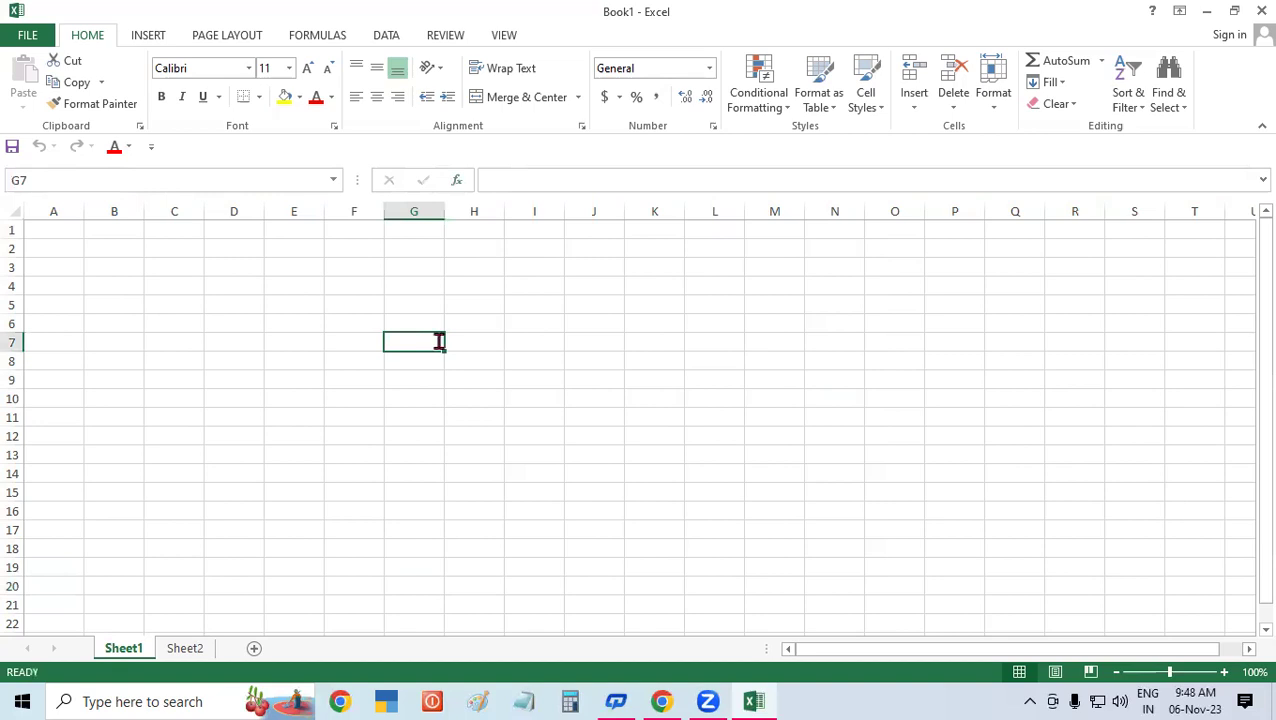
{"action": "type", "text": "ggggg"}
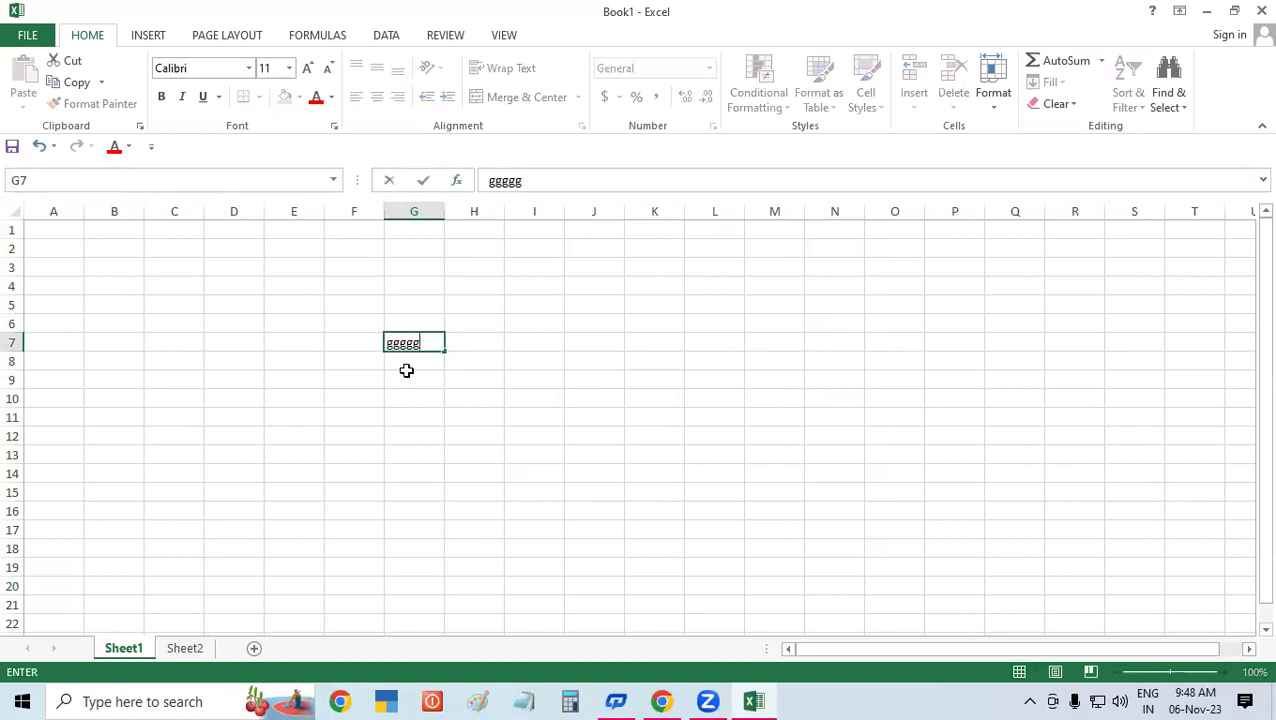
{"action": "left_click", "coordinate": [835, 397]}
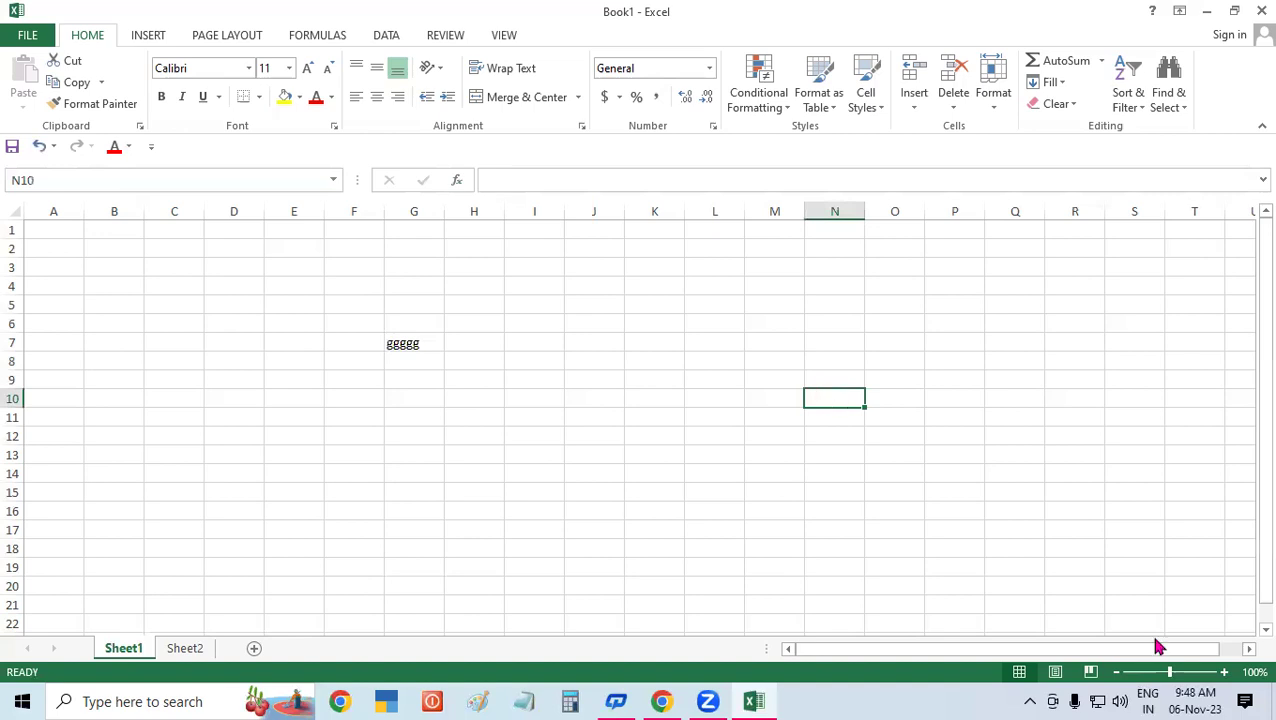
Switch between Sheet2 and Sheet1, then insert Sheet3, Sheet4 and Sheet5 with Shift+F11.
{"action": "left_click", "coordinate": [992, 700]}
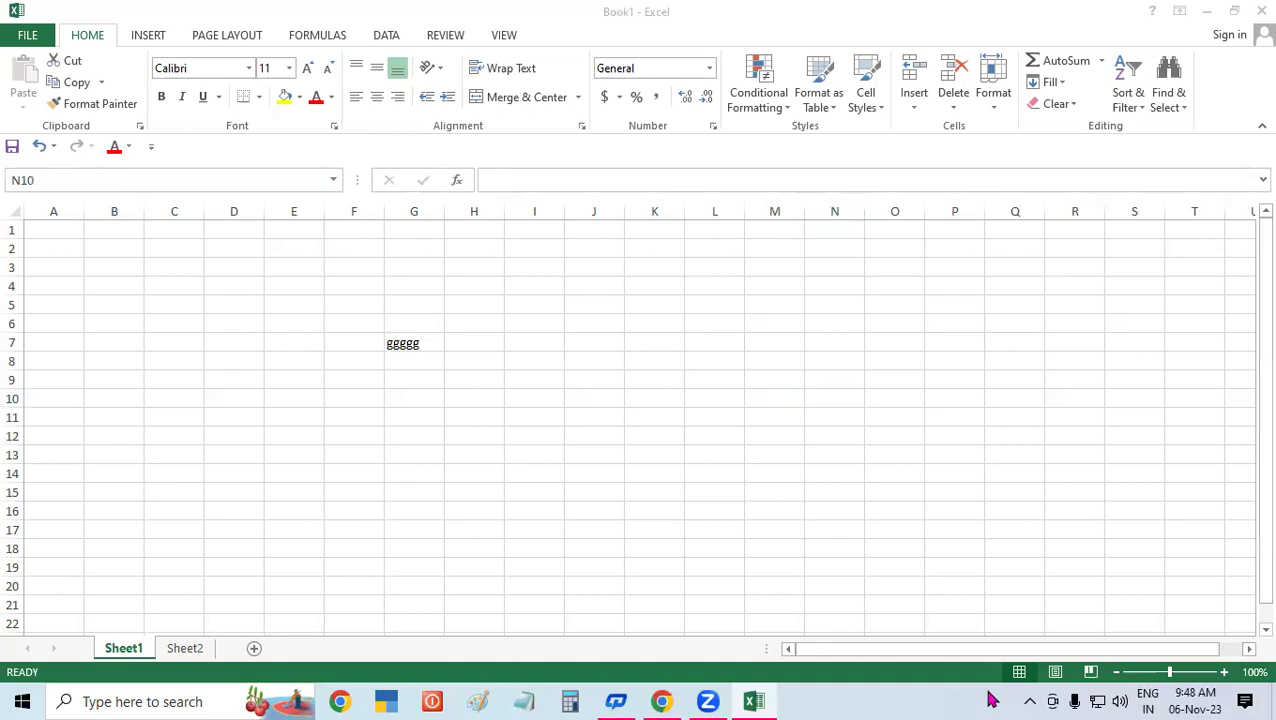
{"action": "left_click", "coordinate": [177, 652]}
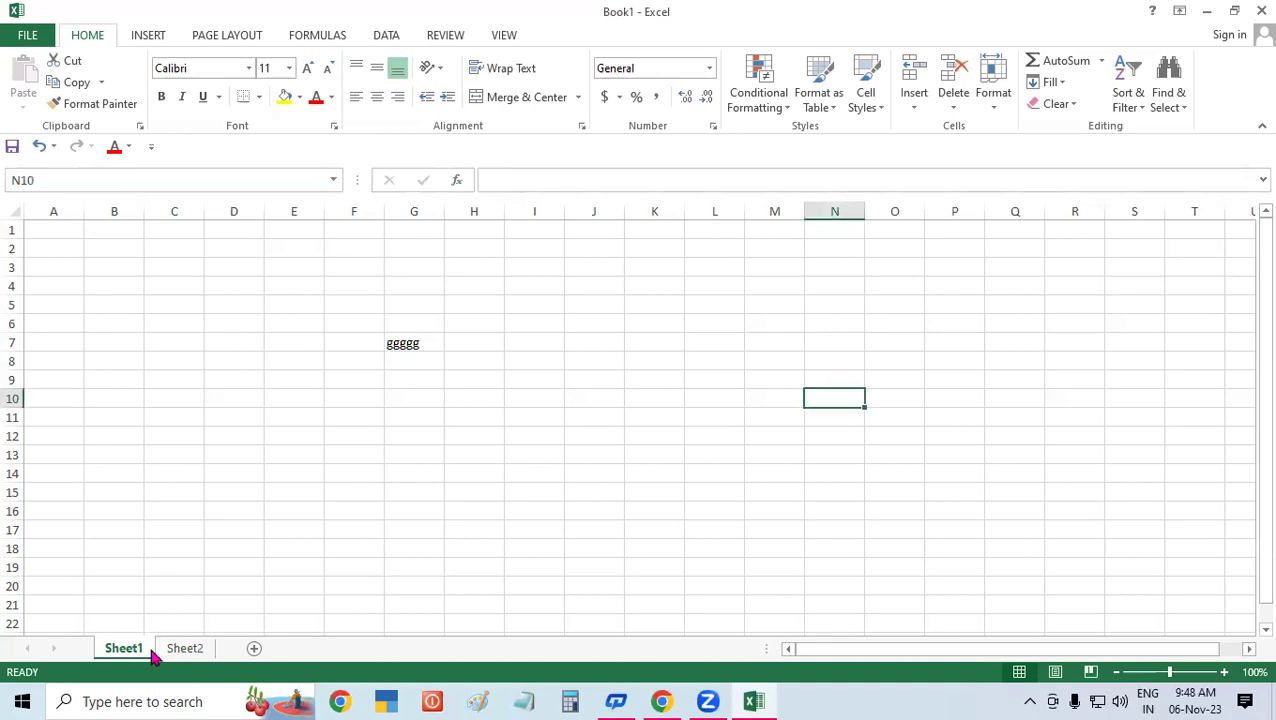
{"action": "left_click", "coordinate": [200, 650]}
{"action": "left_click", "coordinate": [128, 650]}
{"action": "key", "text": "shift+F11"}
{"action": "key", "text": "shift+F11"}
{"action": "key", "text": "shift+F11"}
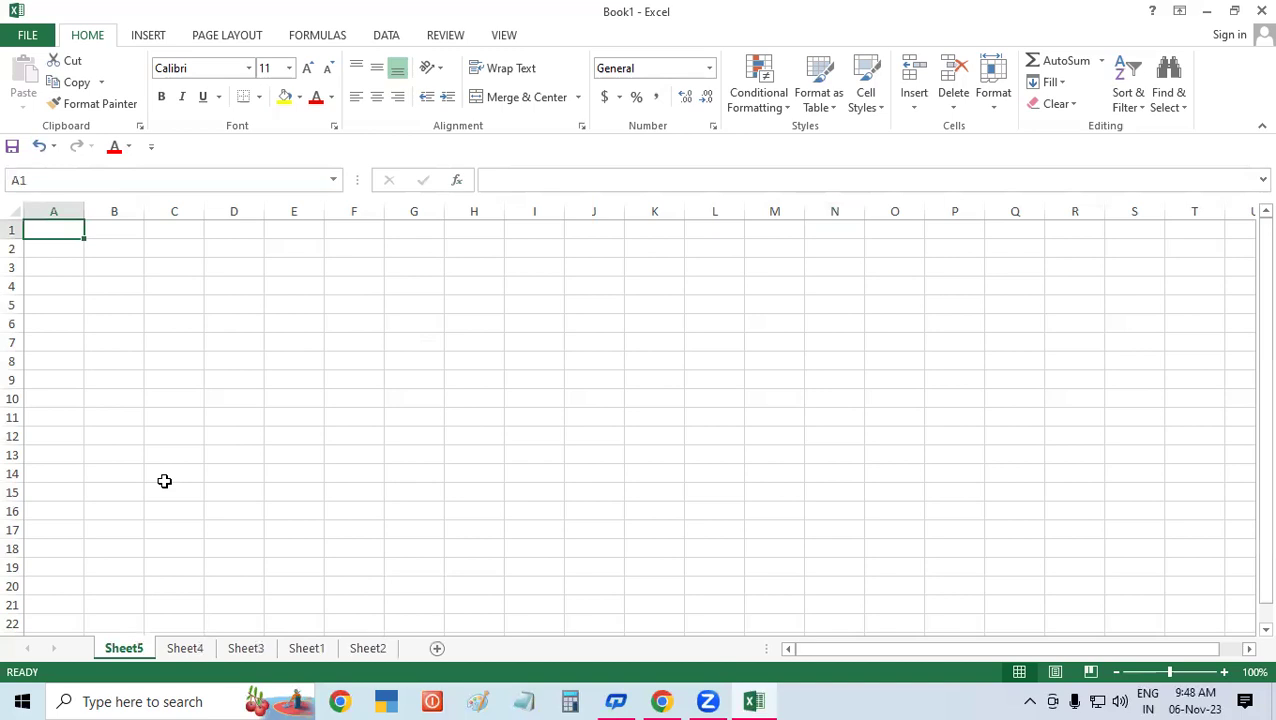
{"action": "left_click", "coordinate": [211, 449]}
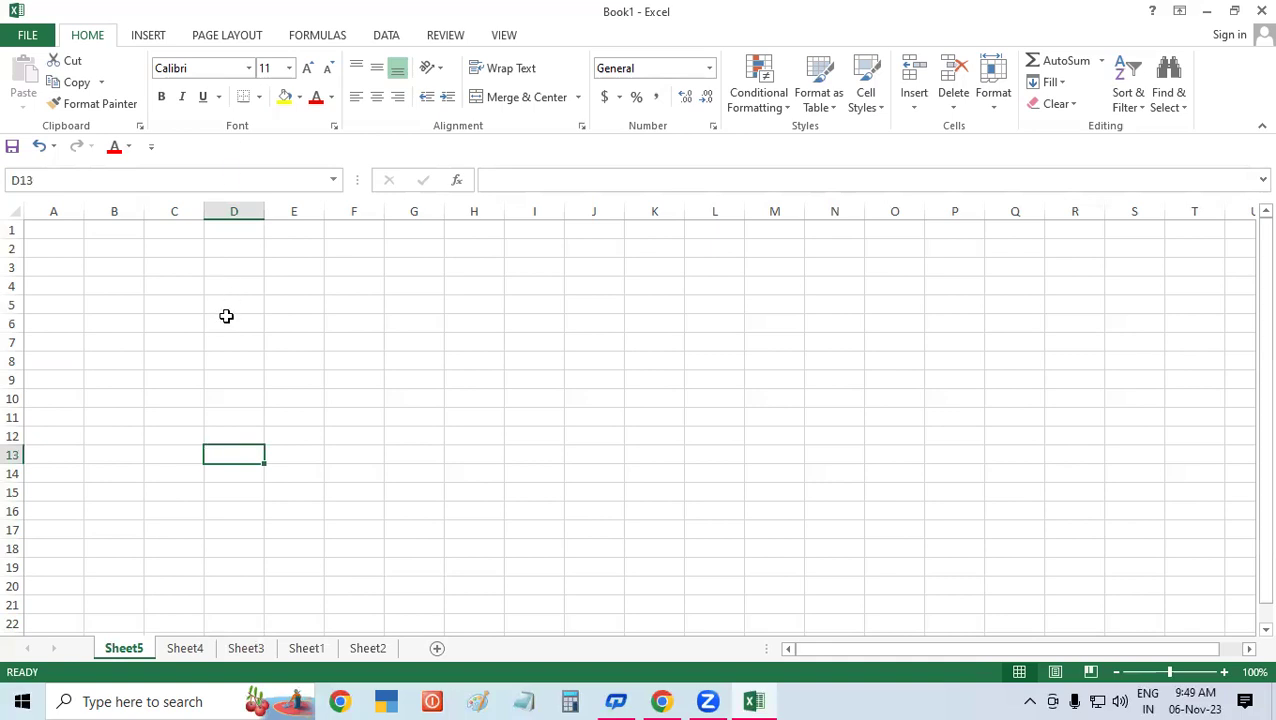
Delete Sheet5, Sheet4, Sheet3 and Sheet2, leaving only Sheet1.
{"action": "right_click", "coordinate": [137, 650]}
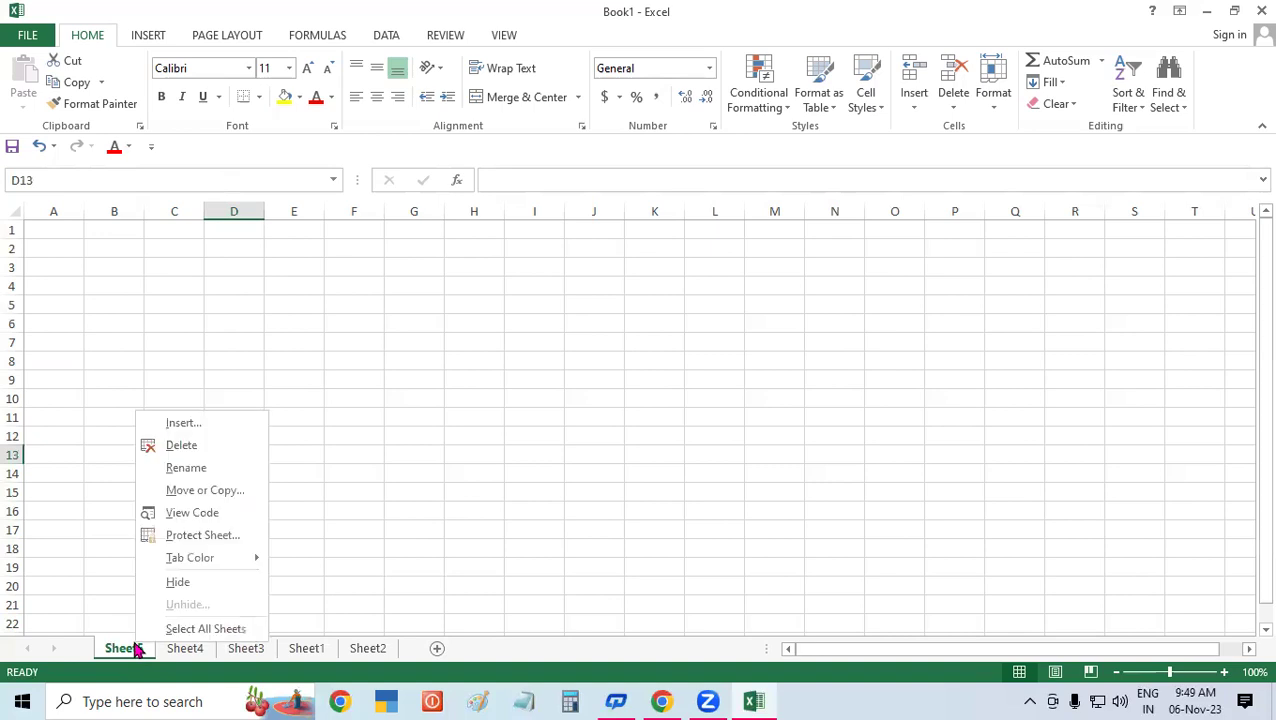
{"action": "left_click", "coordinate": [200, 448]}
{"action": "right_click", "coordinate": [135, 650]}
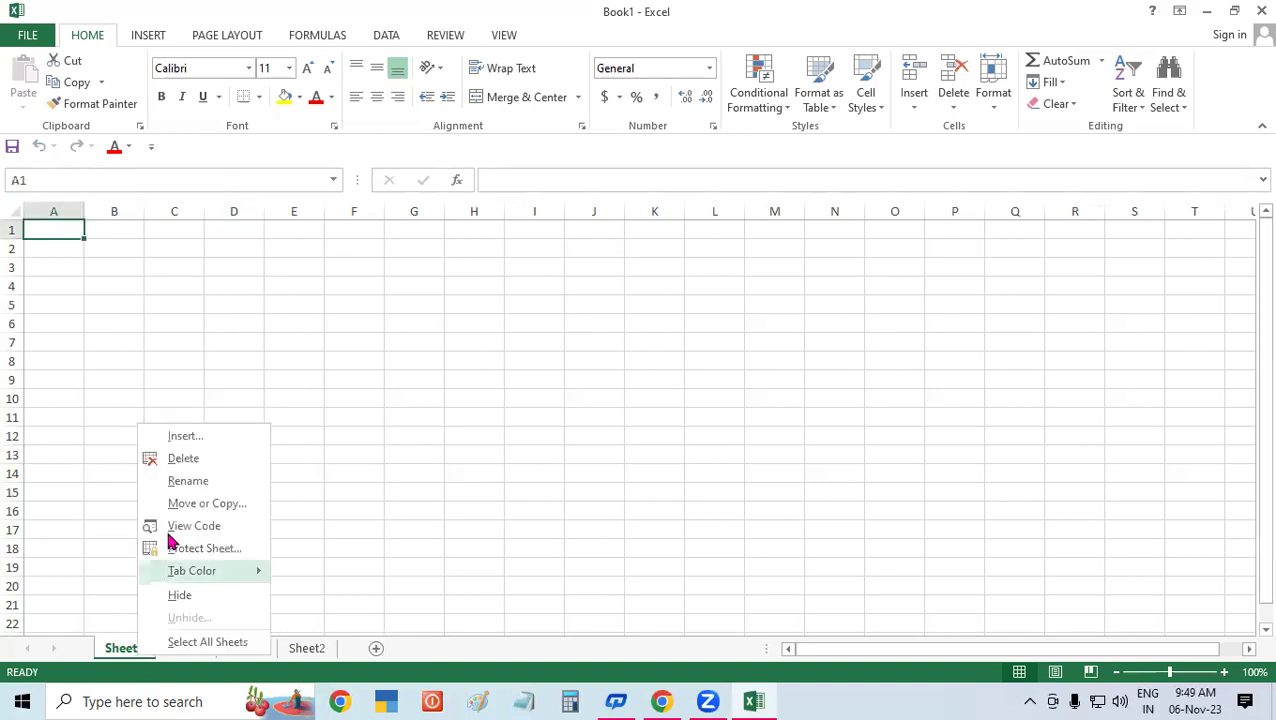
{"action": "left_click", "coordinate": [172, 458]}
{"action": "right_click", "coordinate": [137, 651]}
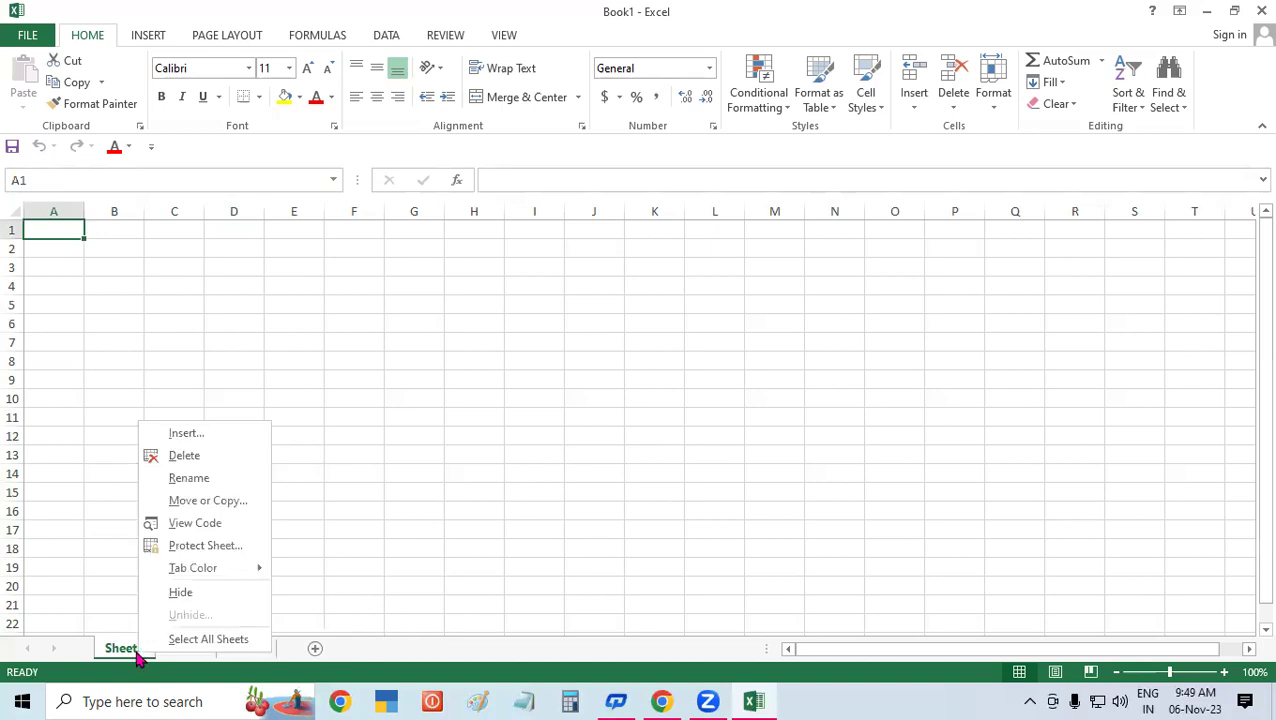
{"action": "left_click", "coordinate": [180, 458]}
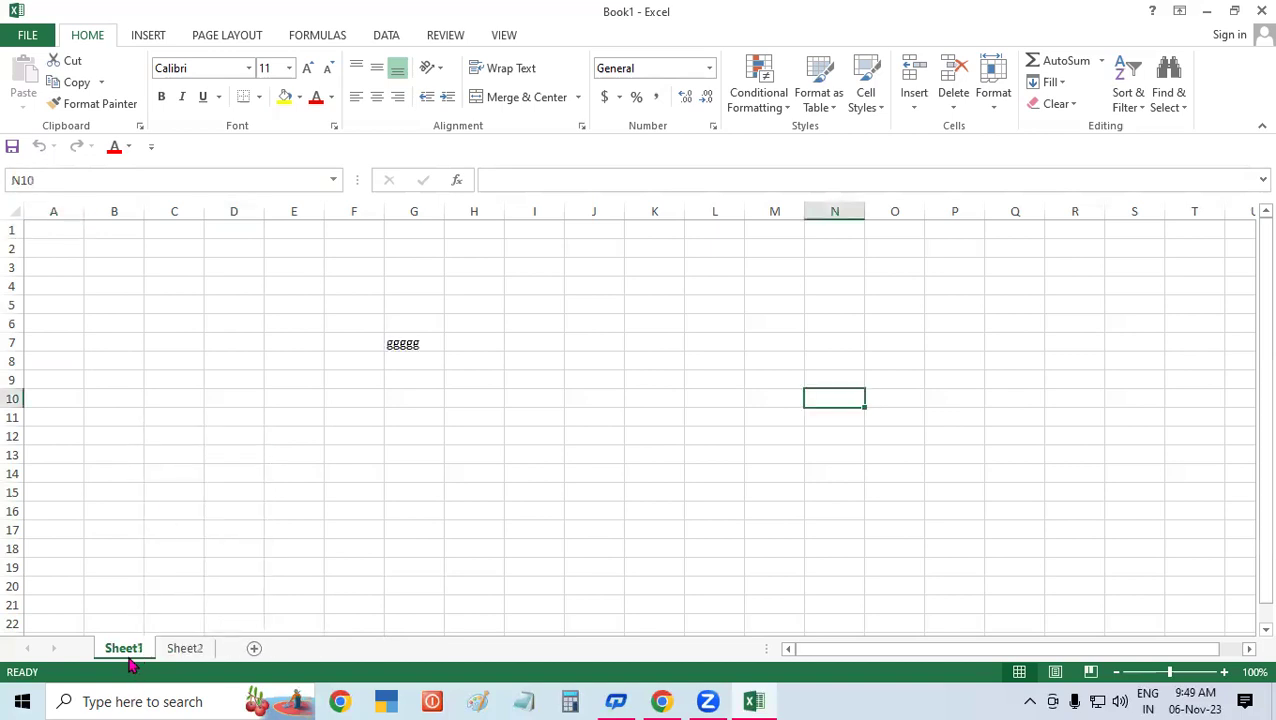
{"action": "right_click", "coordinate": [172, 650]}
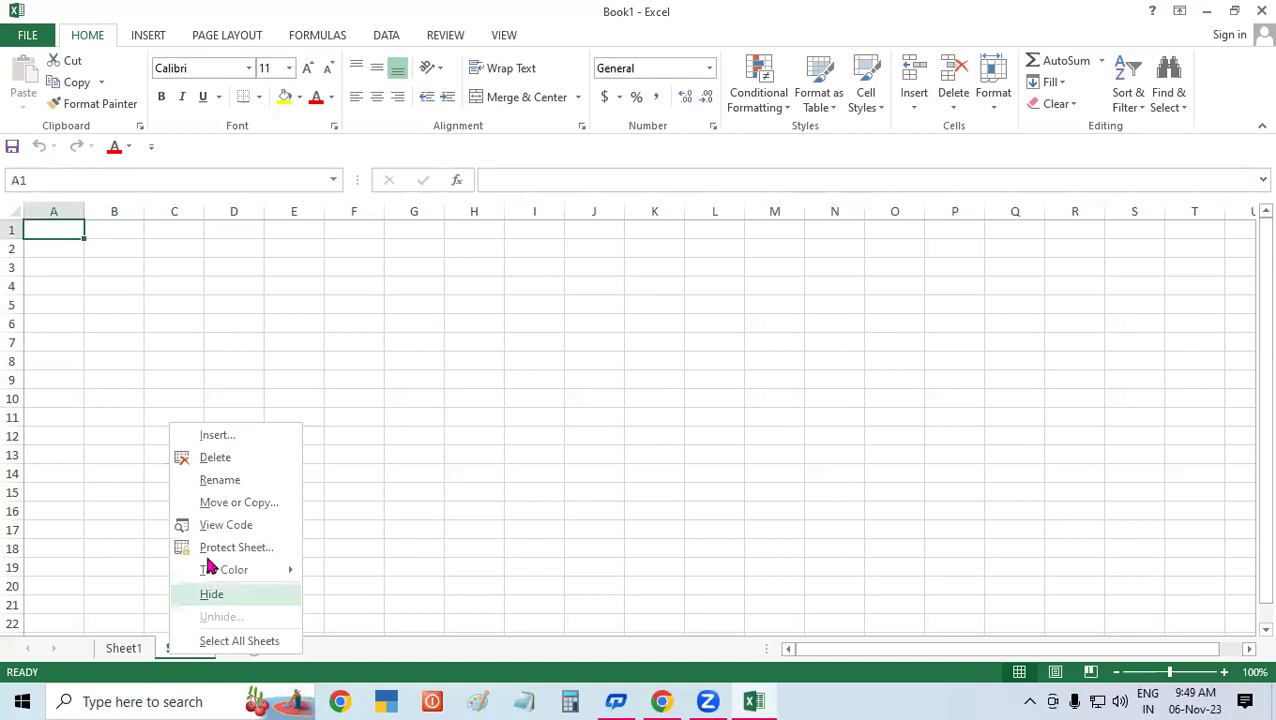
{"action": "left_click", "coordinate": [224, 458]}
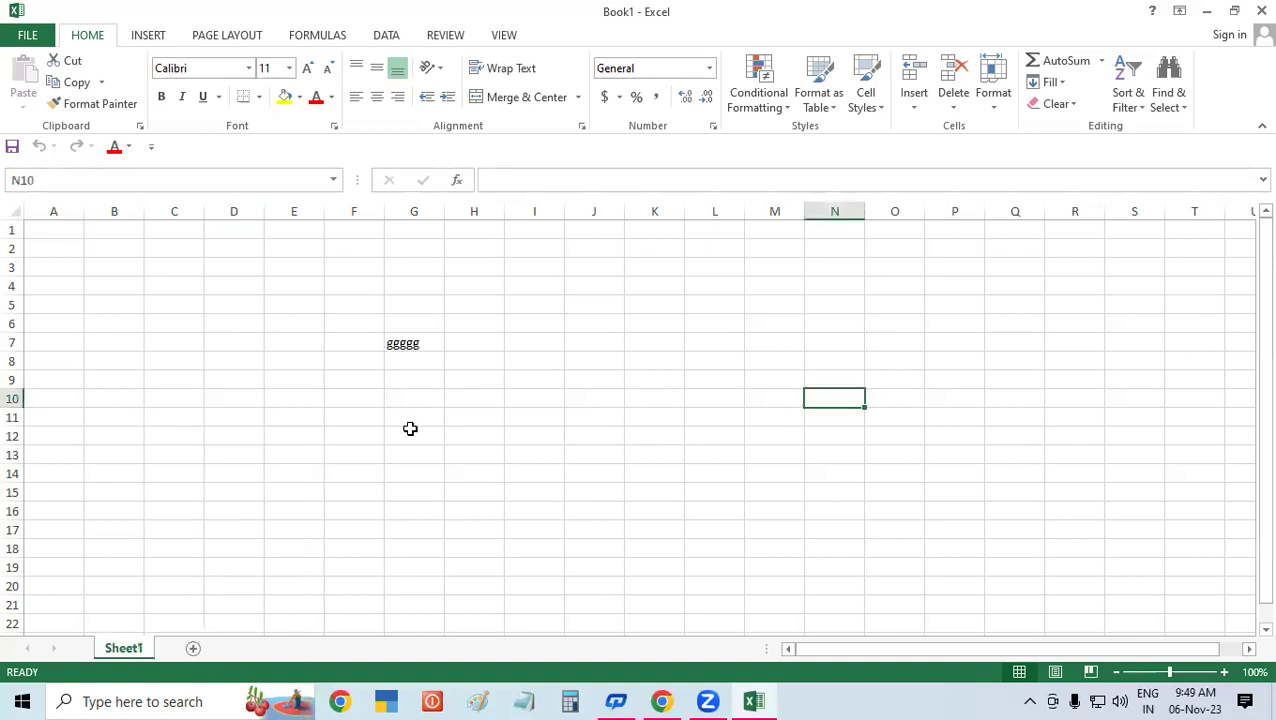
{"action": "left_click", "coordinate": [410, 428]}
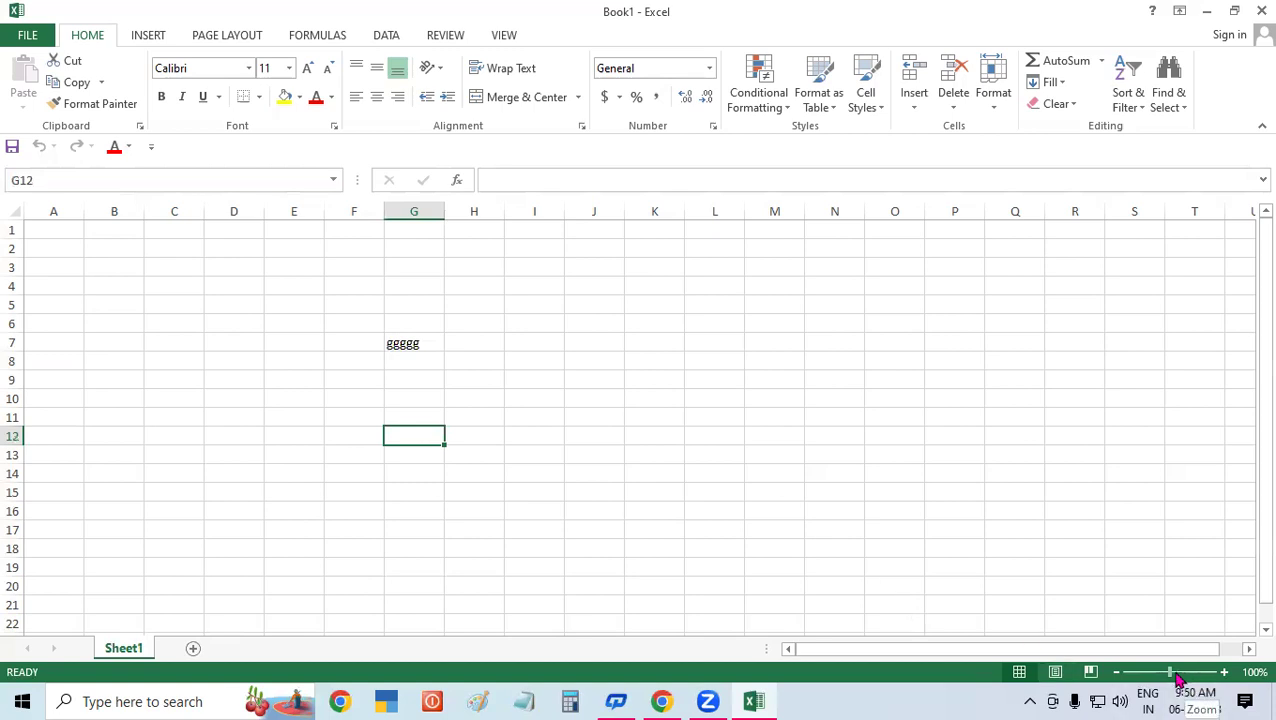
Zoom the sheet to about 172%, then 400%, then reset it to 100%.
{"action": "left_click_drag", "start_coordinate": [1178, 679], "coordinate": [1188, 687]}
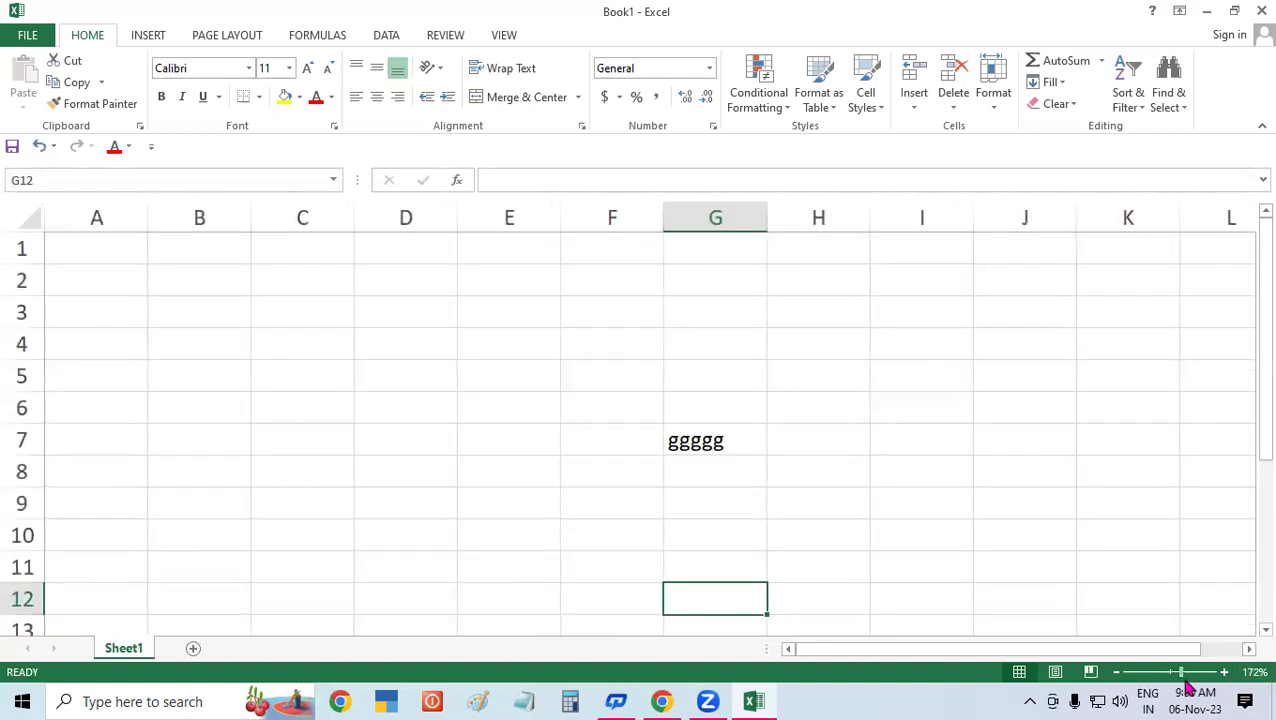
{"action": "left_click_drag", "start_coordinate": [1182, 672], "coordinate": [1240, 678]}
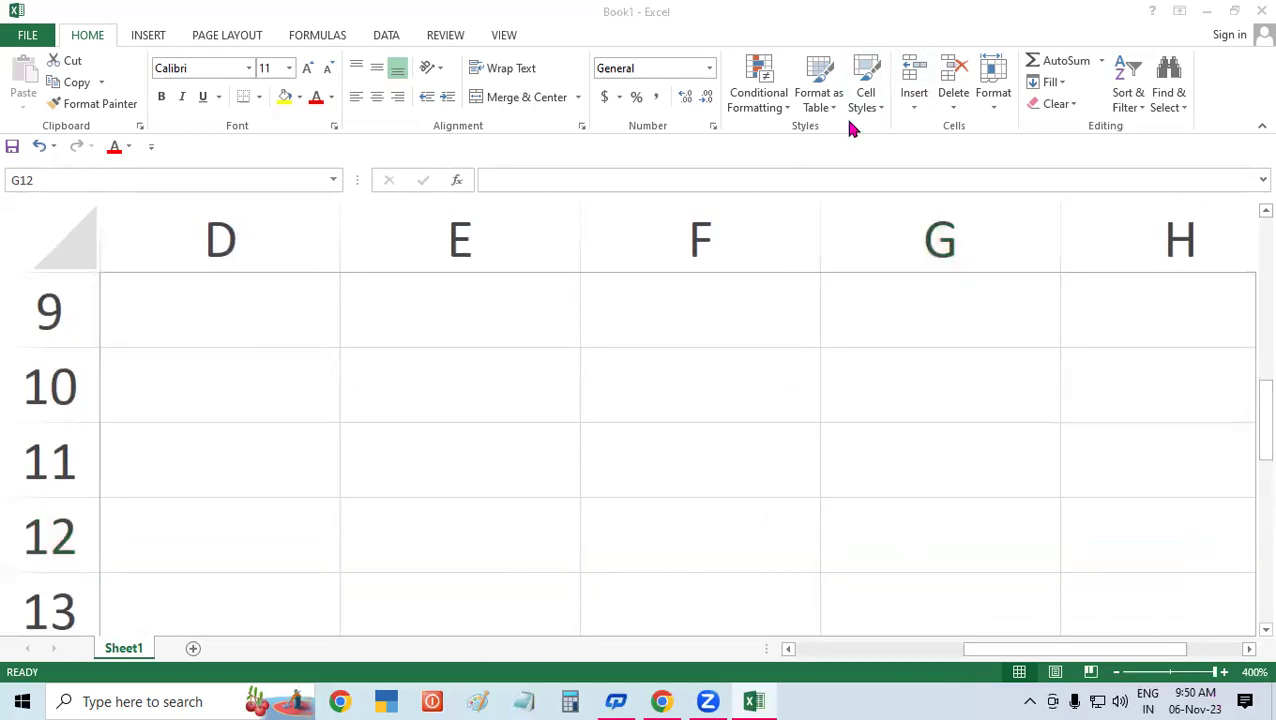
{"action": "left_click", "coordinate": [504, 35]}
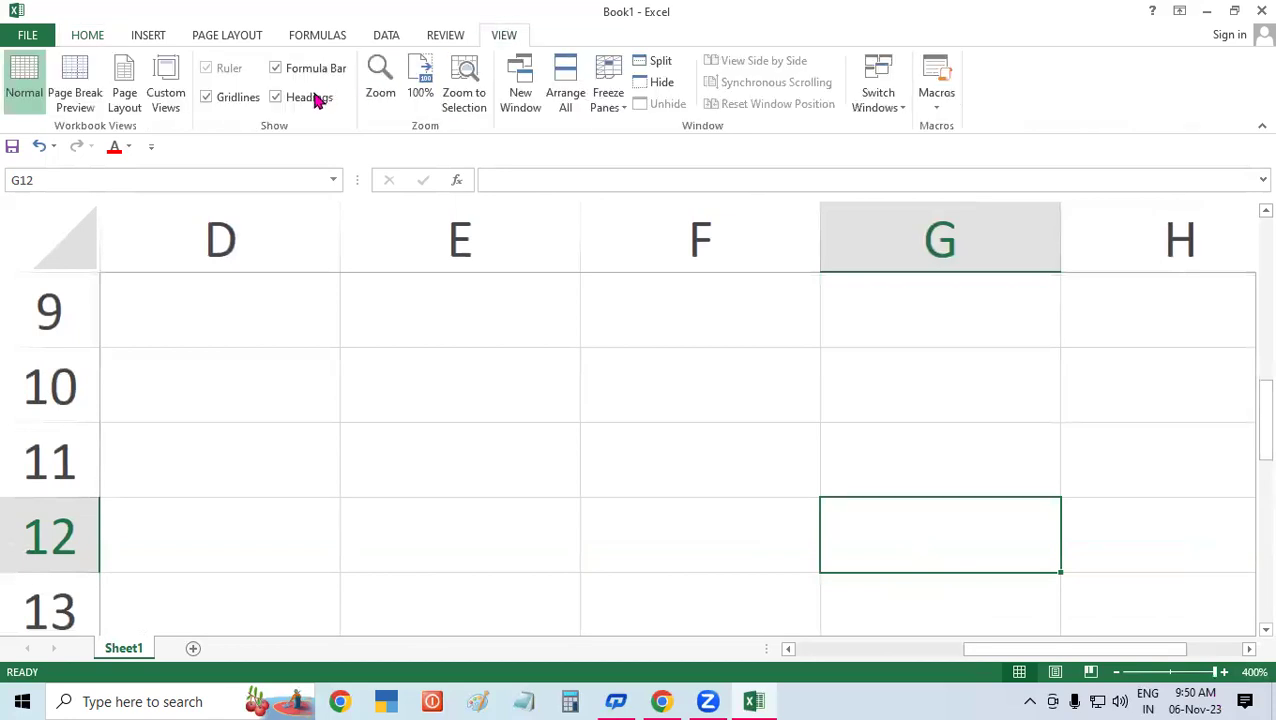
{"action": "left_click", "coordinate": [420, 80]}
Select cells J15, O22, E19, G16 and L19 at 100% zoom.
{"action": "left_click", "coordinate": [410, 340]}
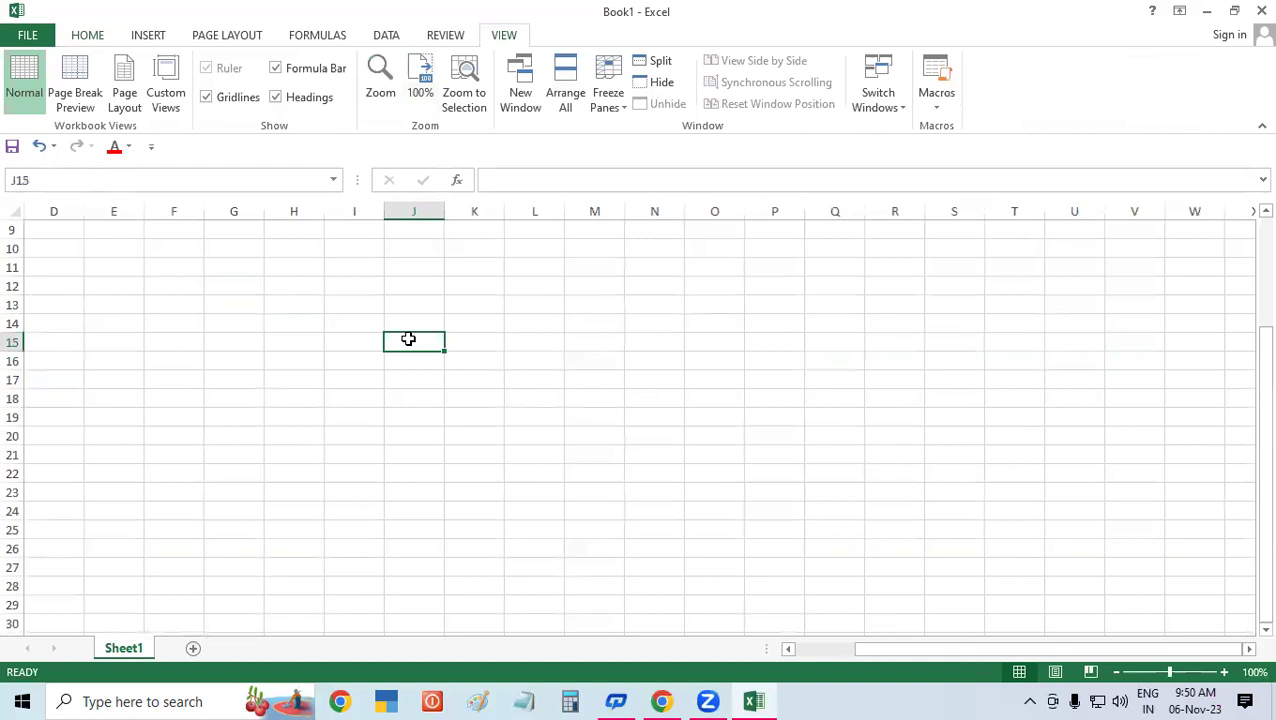
{"action": "left_click", "coordinate": [694, 470]}
{"action": "left_click", "coordinate": [103, 414]}
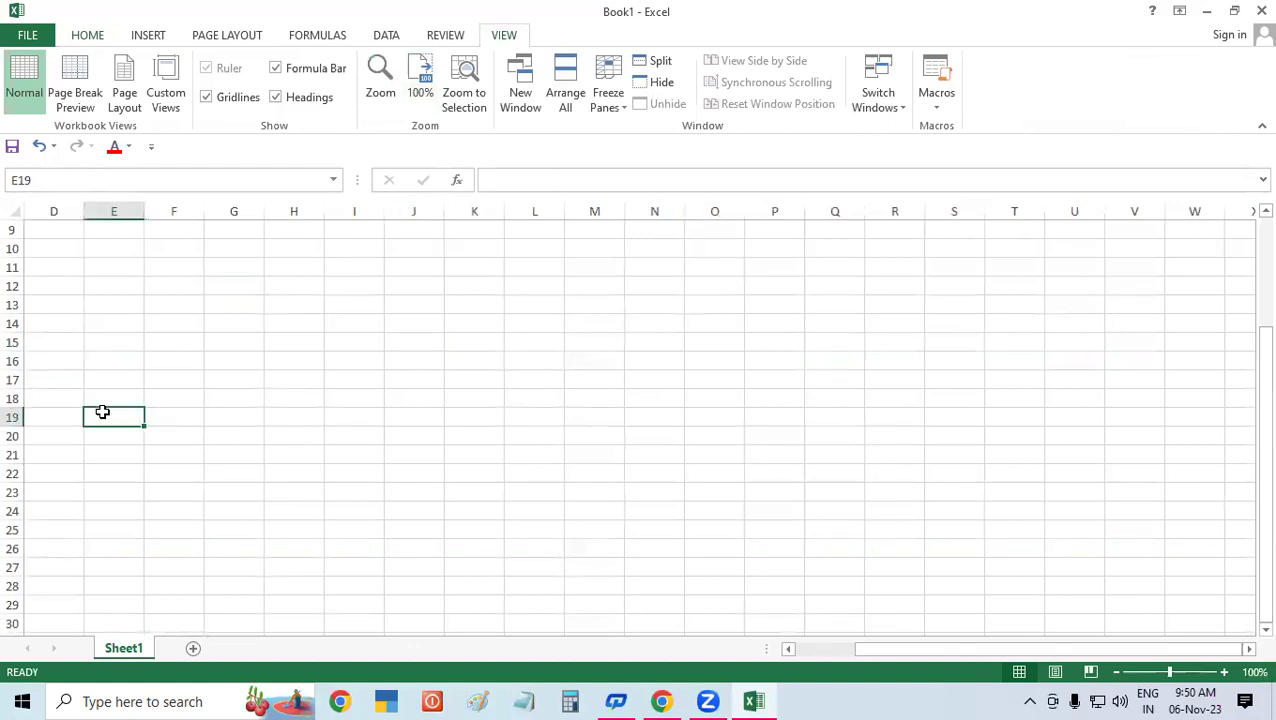
{"action": "left_click", "coordinate": [255, 354]}
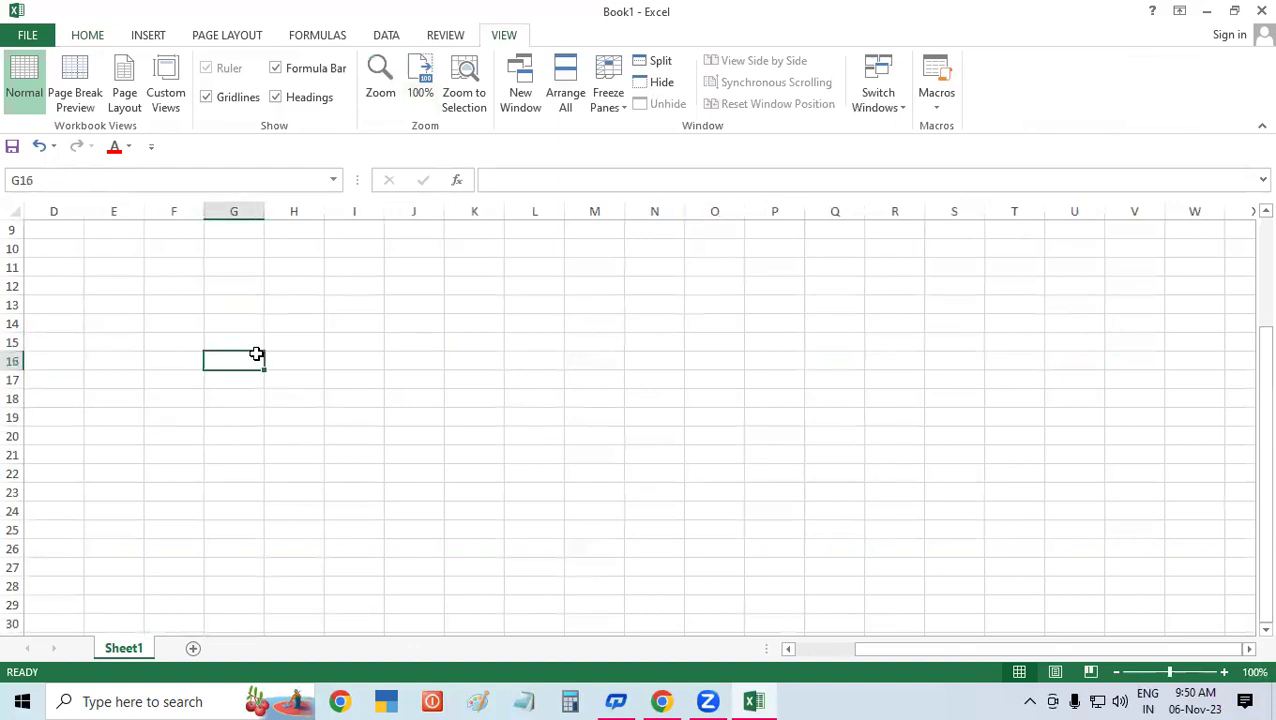
{"action": "left_click", "coordinate": [526, 412]}
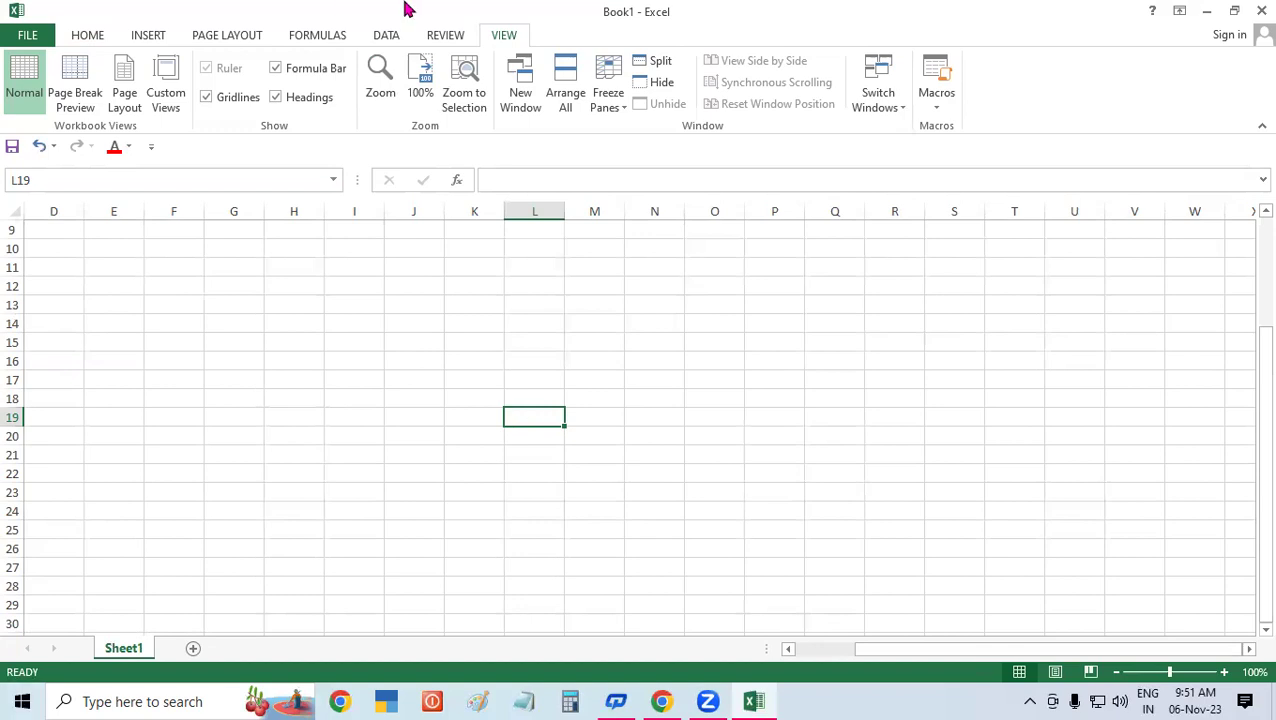
Rename Sheet1 to 'INTRODUCTION OF MS EXCEL'.
{"action": "right_click", "coordinate": [128, 651]}
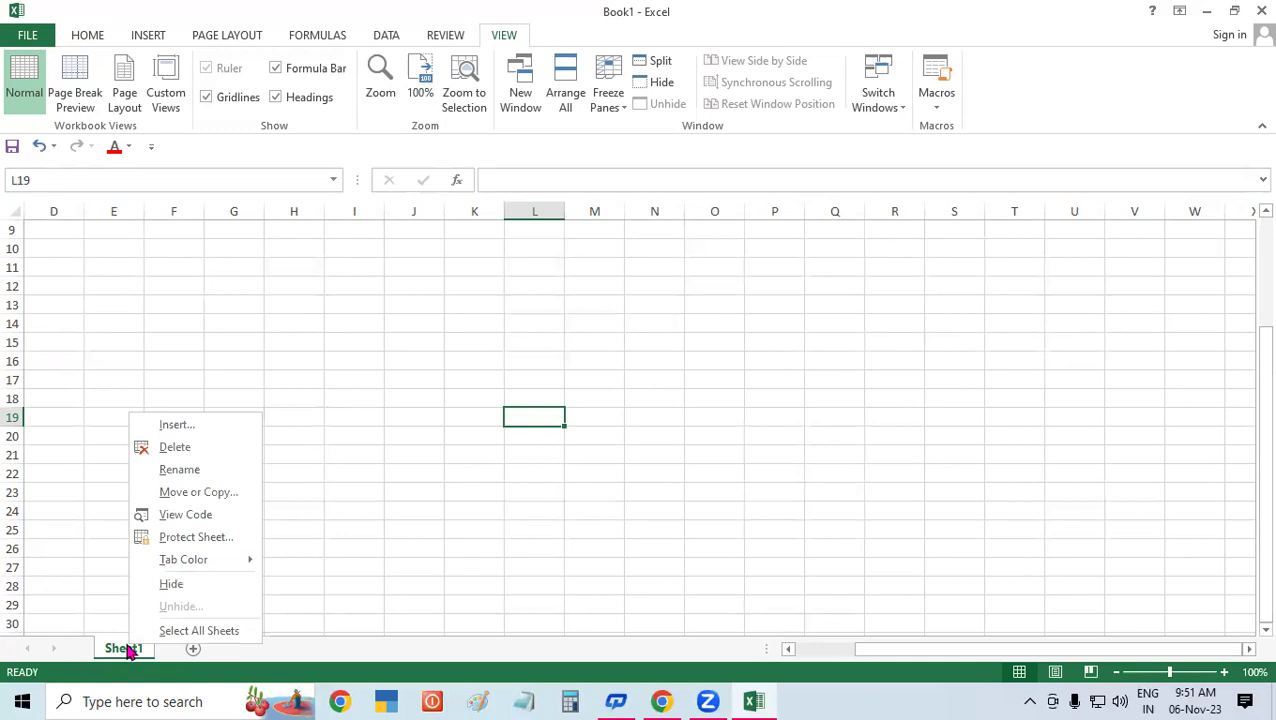
{"action": "left_click", "coordinate": [216, 470]}
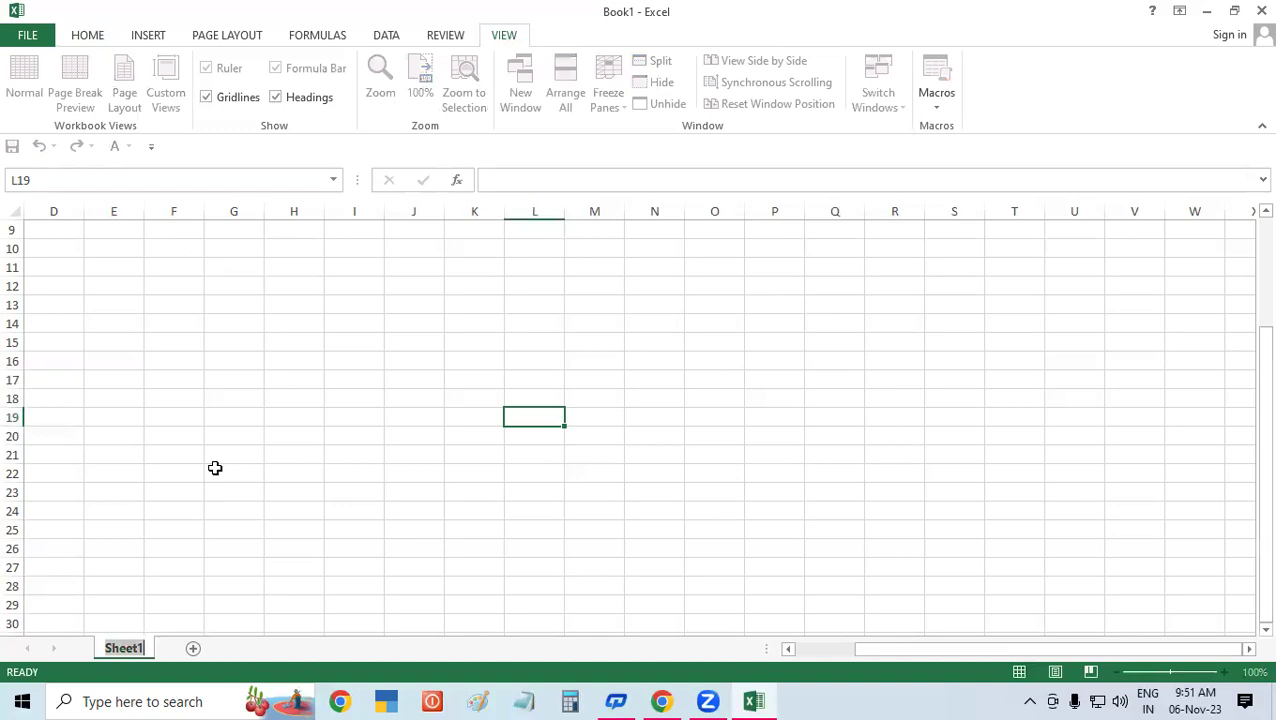
{"action": "type", "text": "INTRODUCTION OF MS EXCEL"}
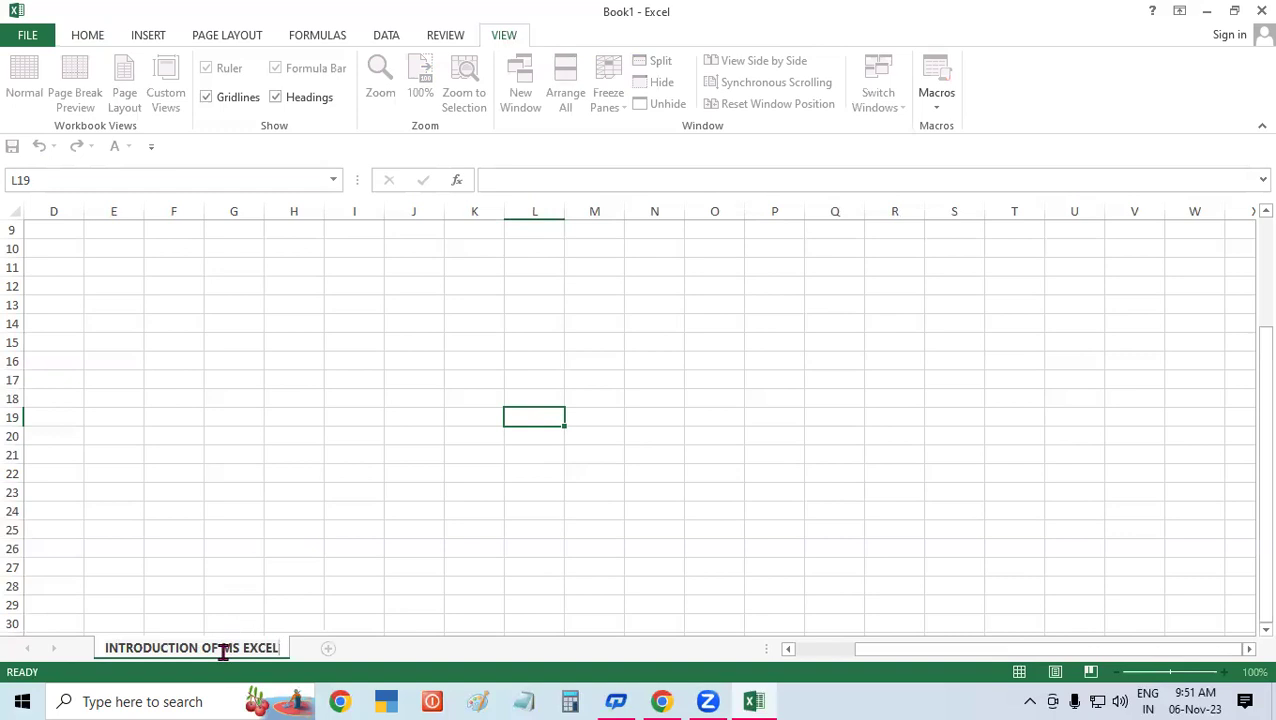
{"action": "left_click", "coordinate": [764, 434]}
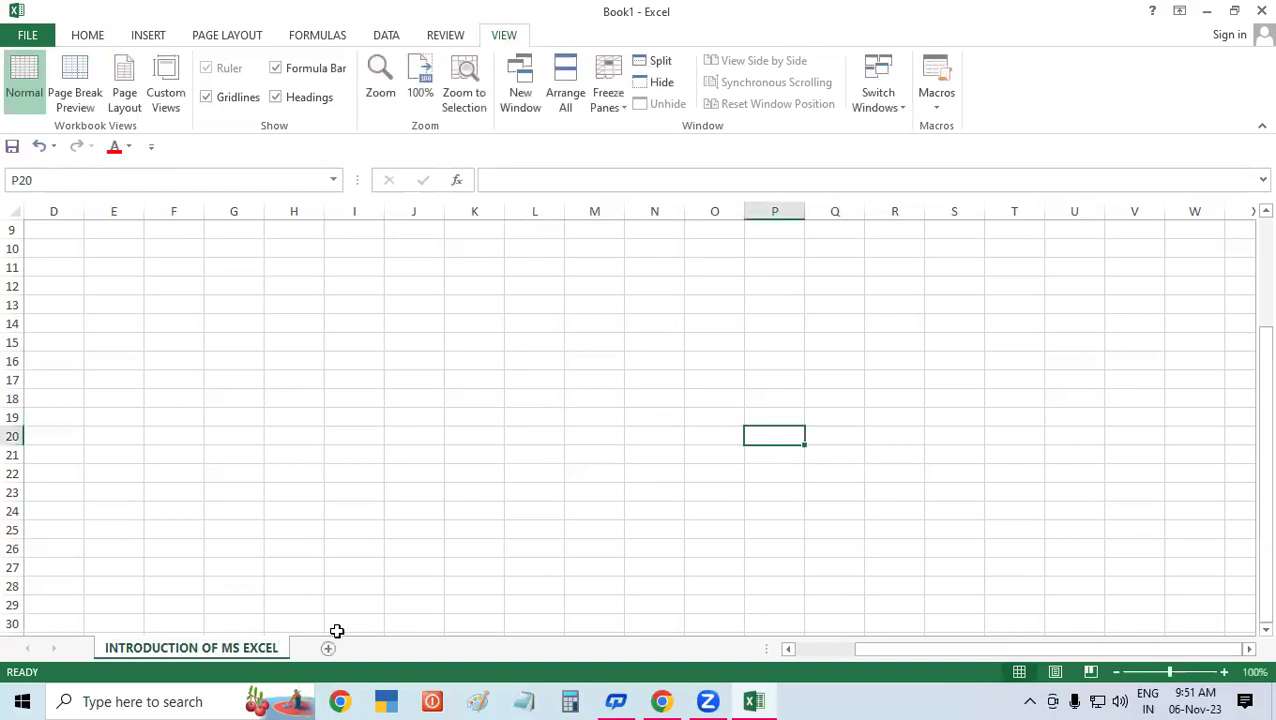
Colour the INTRODUCTION OF MS EXCEL tab red and add a new blank sheet.
{"action": "right_click", "coordinate": [265, 651]}
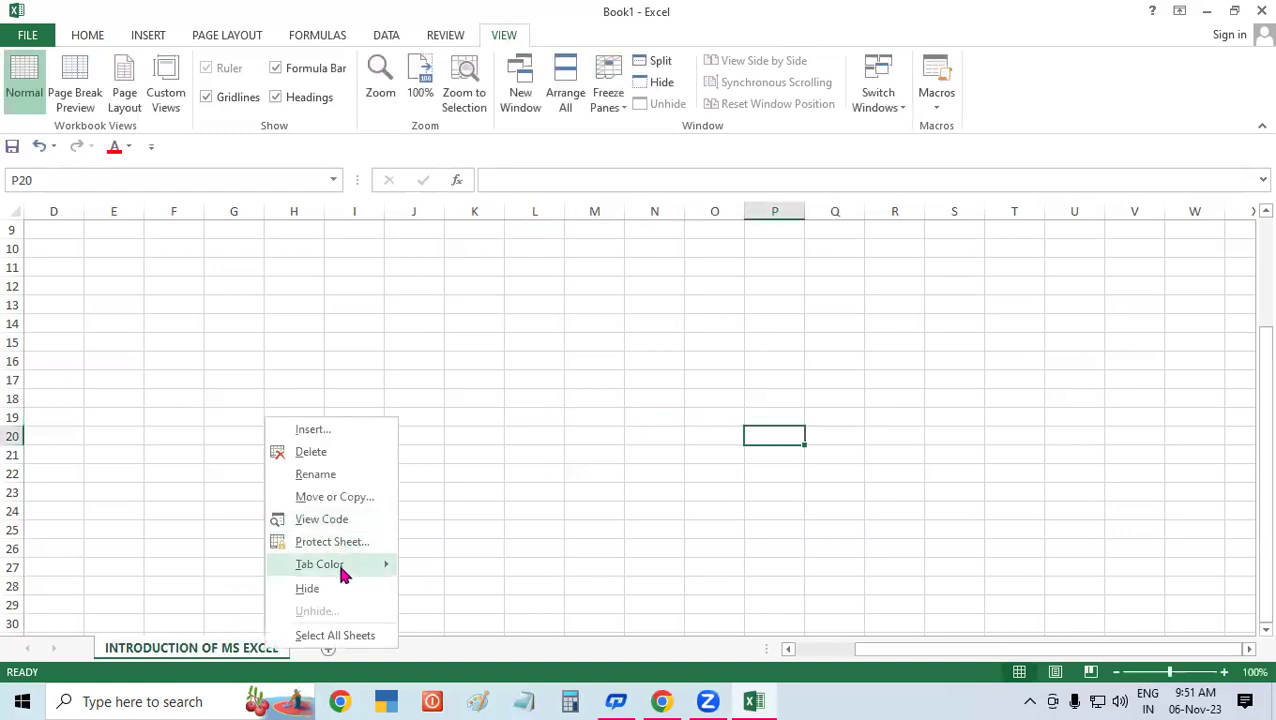
{"action": "mouse_move", "coordinate": [319, 564]}
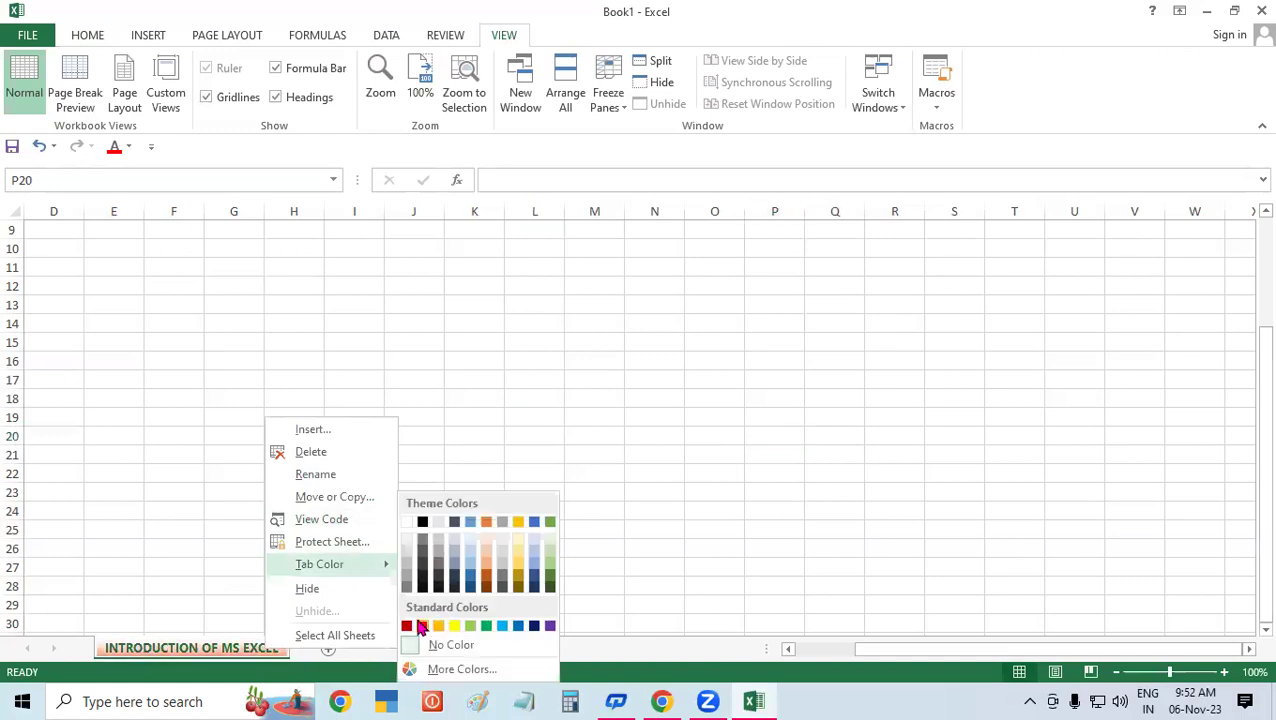
{"action": "left_click", "coordinate": [421, 627]}
{"action": "left_click", "coordinate": [293, 459]}
{"action": "left_click", "coordinate": [558, 455]}
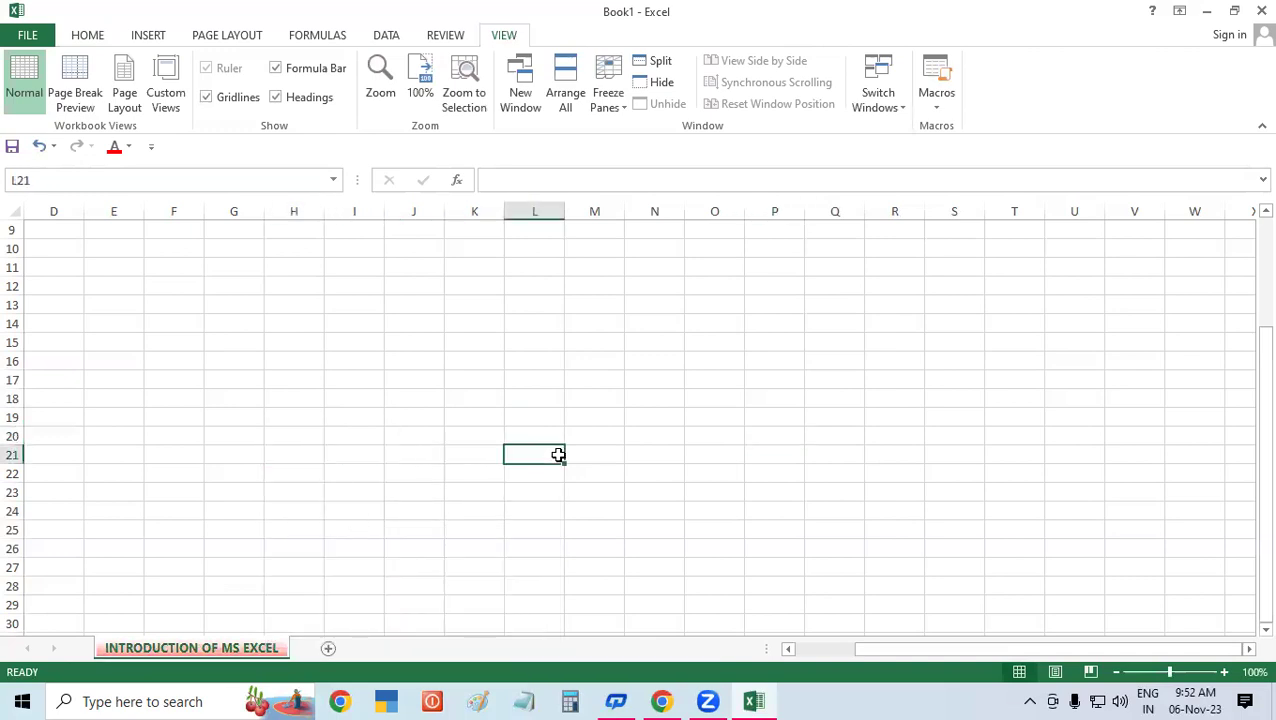
{"action": "left_click", "coordinate": [329, 649]}
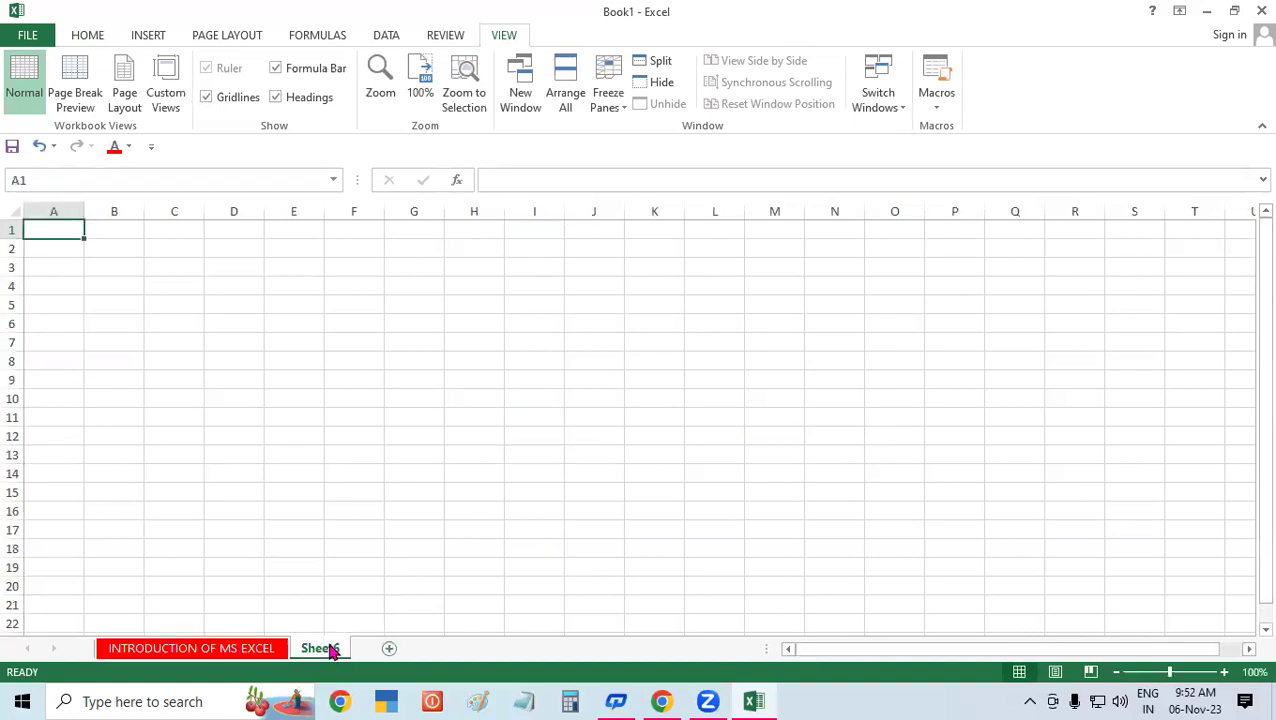
{"action": "left_click", "coordinate": [355, 410]}
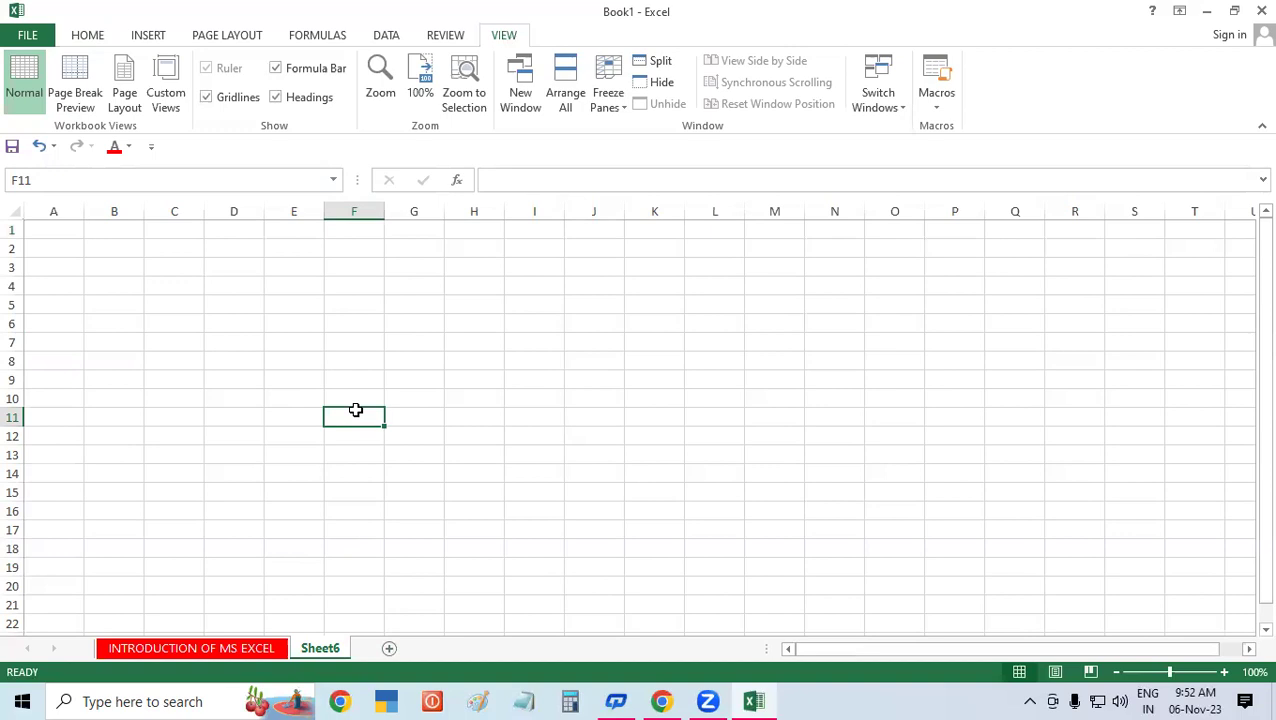
{"action": "left_click", "coordinate": [767, 375]}
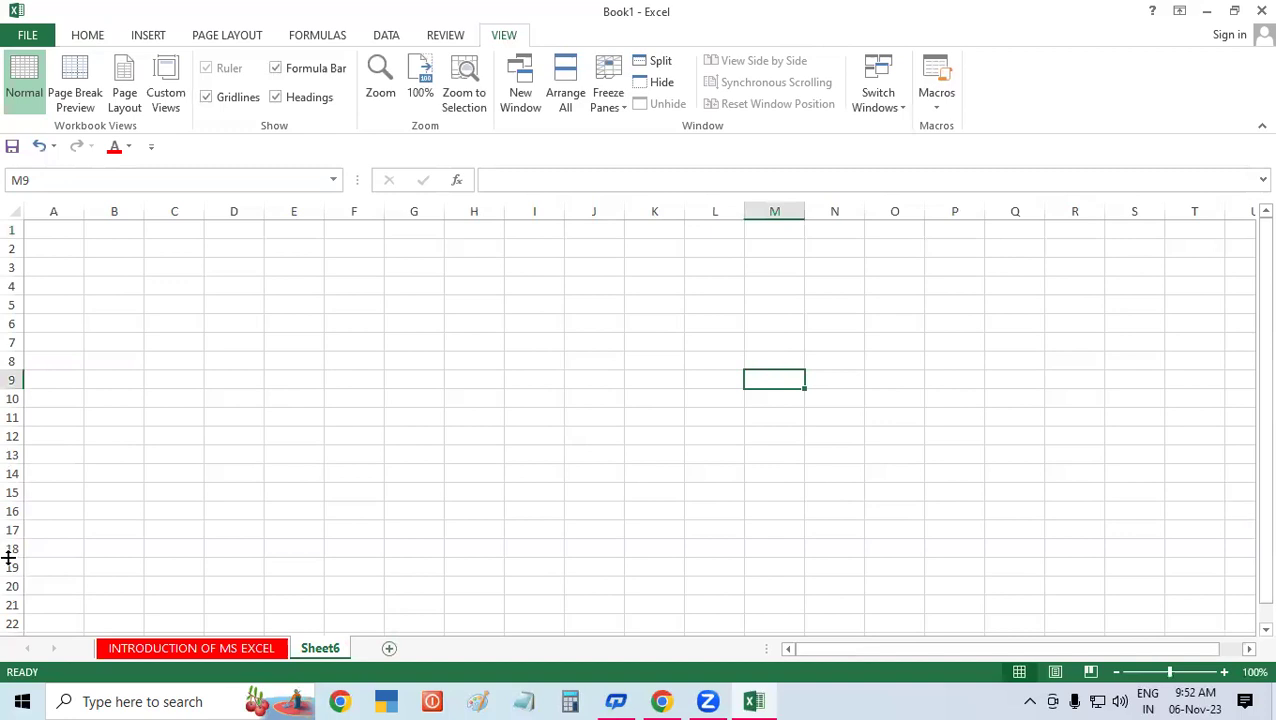
{"action": "left_click", "coordinate": [54, 269]}
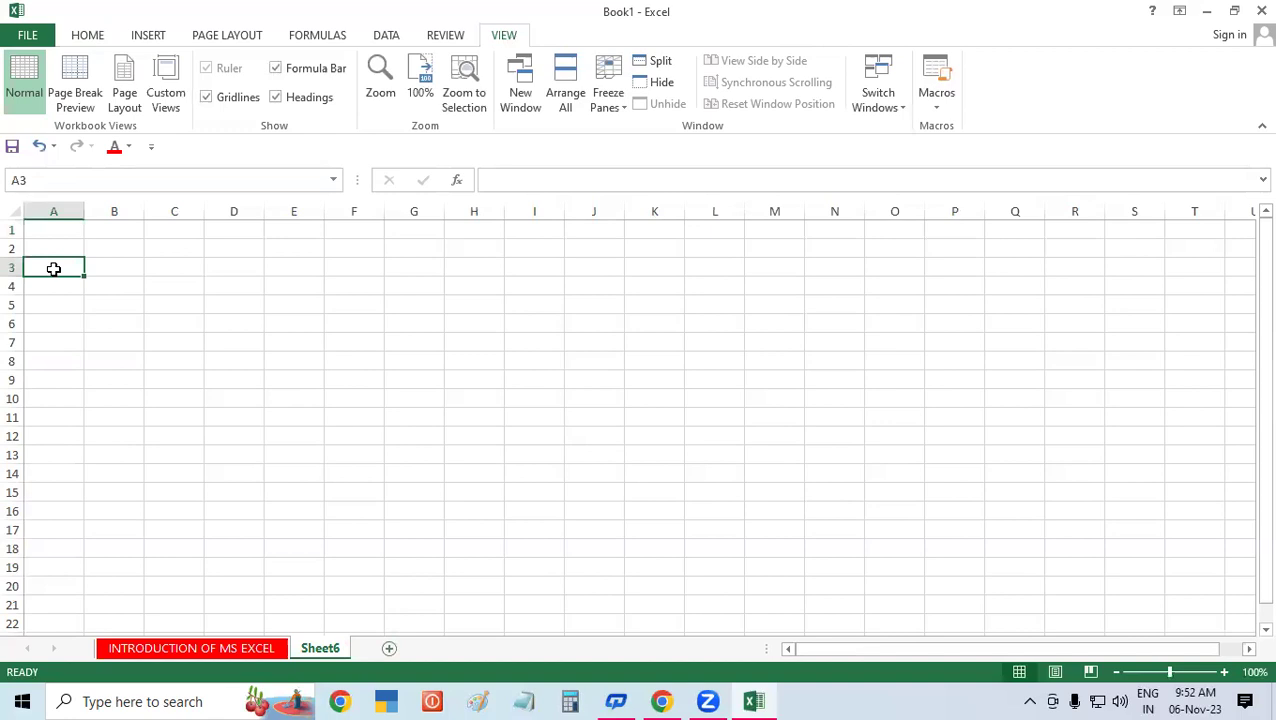
Enter 1 and 2 in A3:A4 and AutoFill down to A12 for 1–10.
{"action": "type", "text": "1"}
{"action": "key", "text": "Return"}
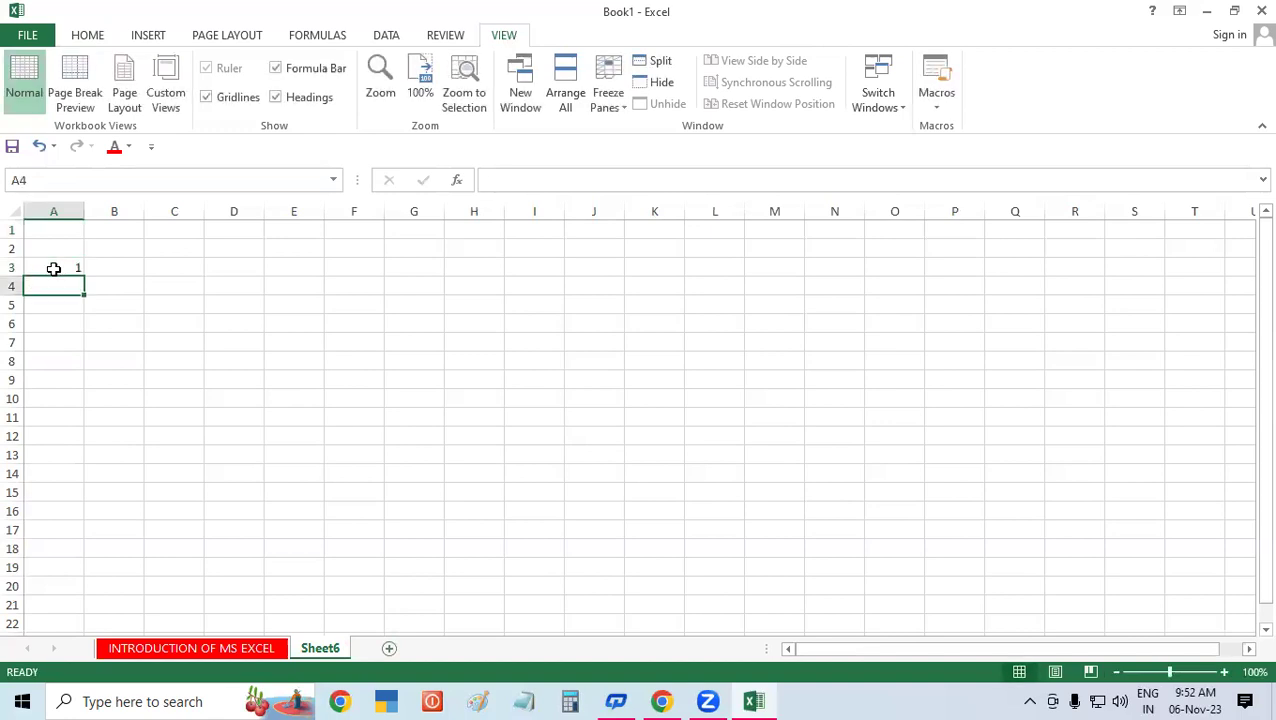
{"action": "type", "text": "2"}
{"action": "left_click", "coordinate": [234, 372]}
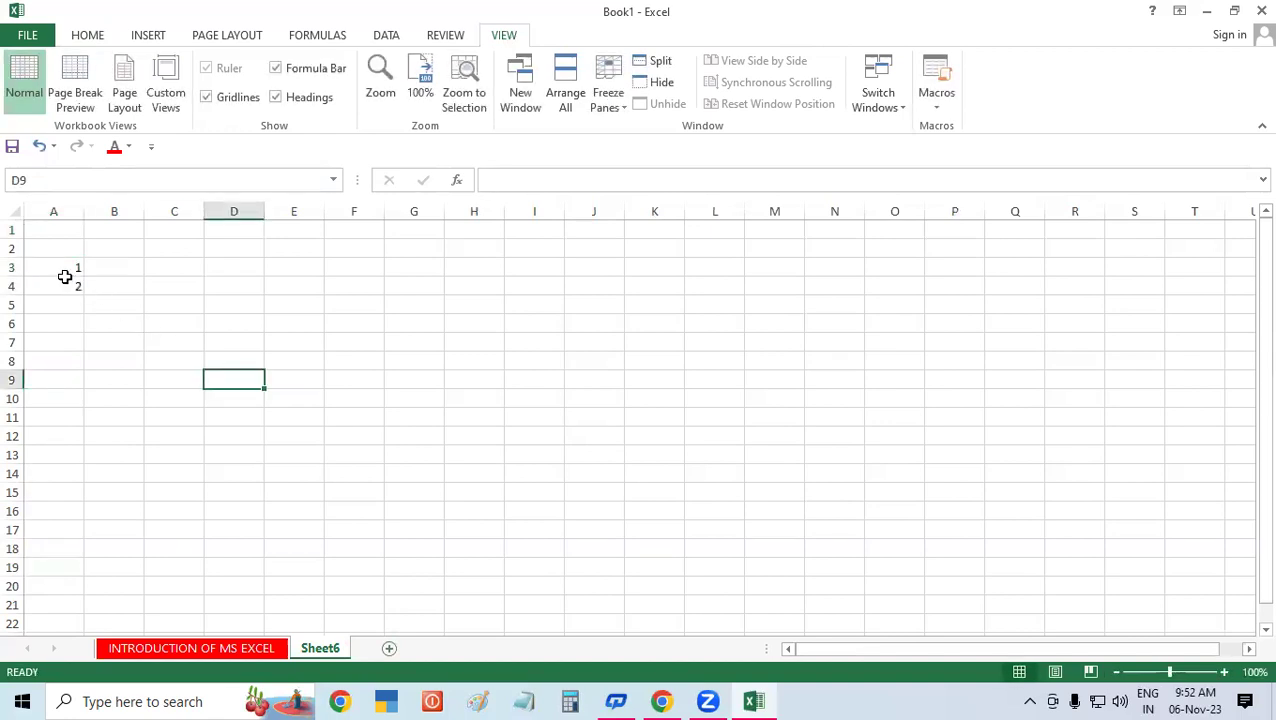
{"action": "left_click_drag", "start_coordinate": [64, 272], "coordinate": [78, 290]}
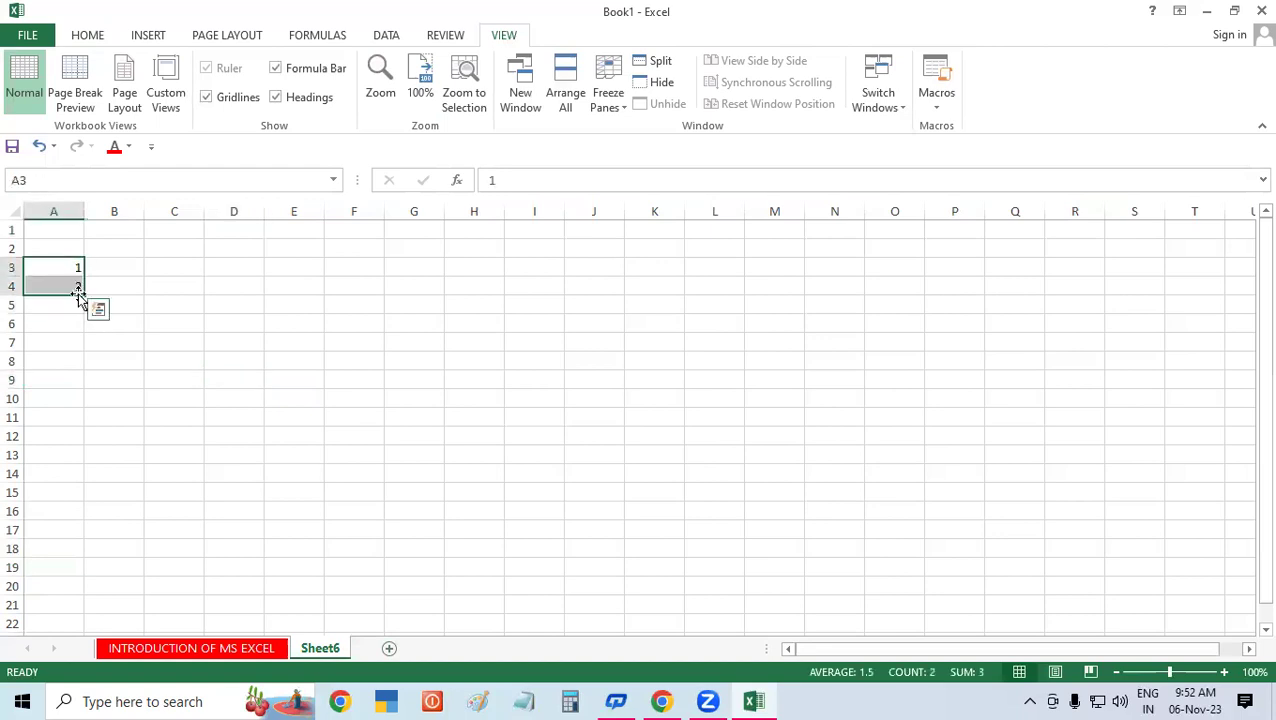
{"action": "mouse_move", "coordinate": [84, 295]}
{"action": "left_mouse_down"}
{"action": "mouse_move", "coordinate": [83, 467]}
{"action": "mouse_move", "coordinate": [84, 440]}
{"action": "left_mouse_up"}
{"action": "left_click", "coordinate": [557, 408]}
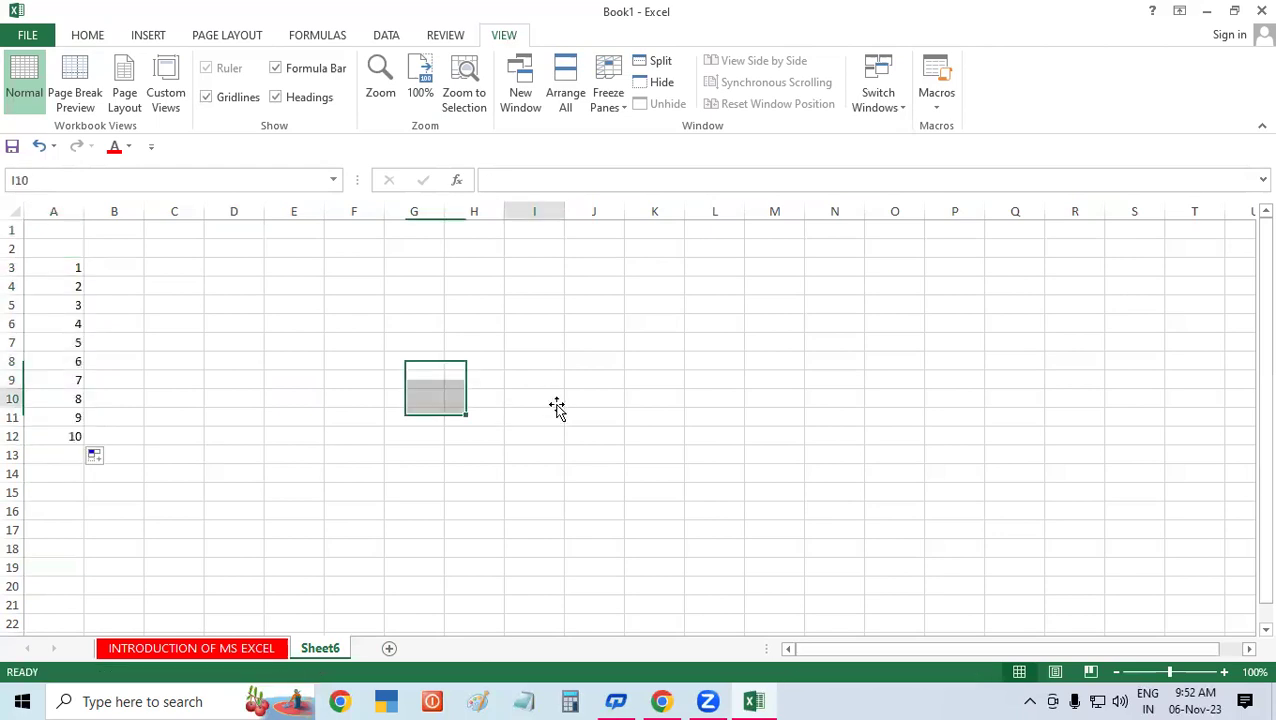
{"action": "left_click", "coordinate": [110, 268]}
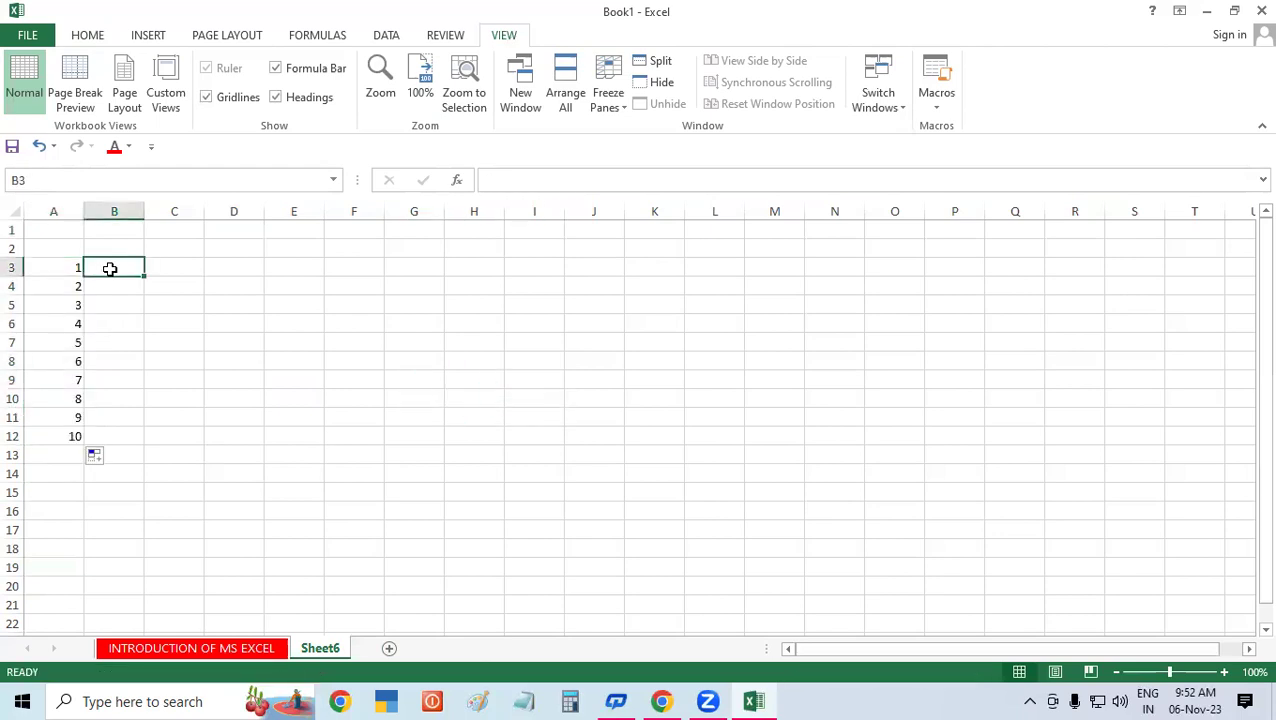
Enter 2 and 4 in B3:B4 and AutoFill column B with even numbers down to 20 in B12.
{"action": "type", "text": "2"}
{"action": "key", "text": "Return"}
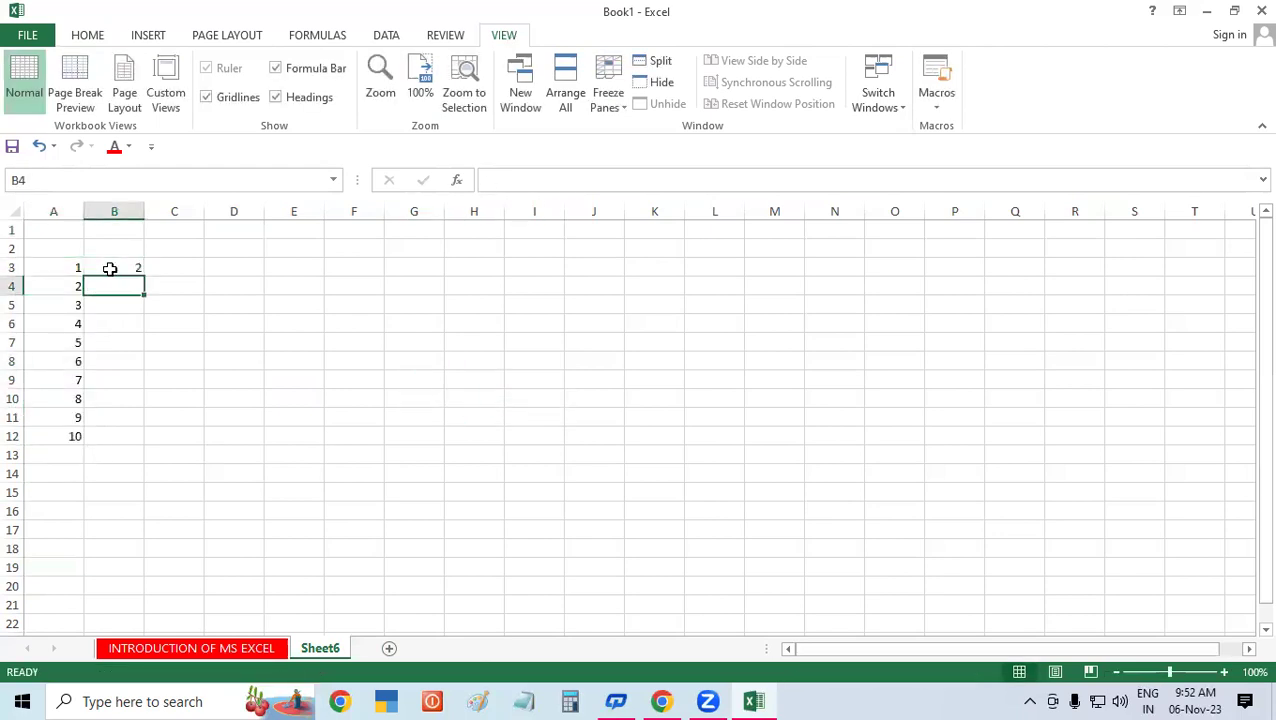
{"action": "type", "text": "4"}
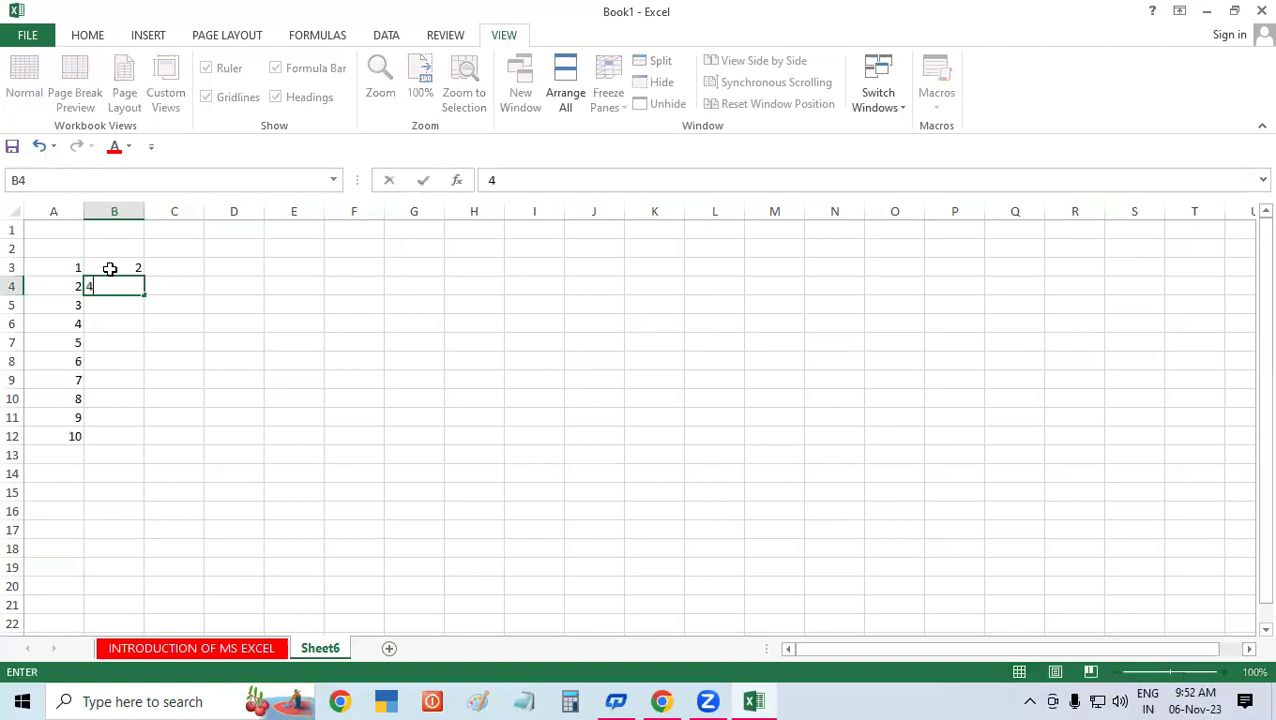
{"action": "left_click", "coordinate": [290, 363]}
{"action": "left_click_drag", "start_coordinate": [131, 266], "coordinate": [152, 438]}
{"action": "left_click", "coordinate": [402, 417]}
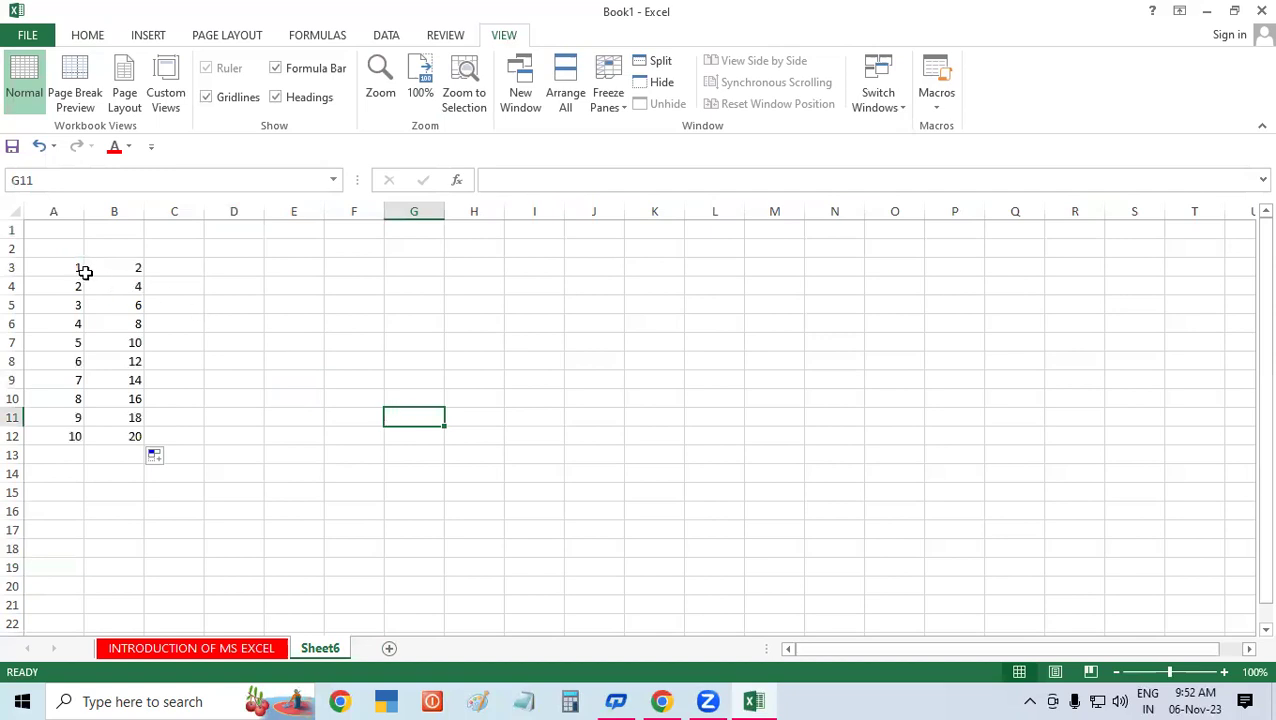
{"action": "left_click", "coordinate": [115, 266]}
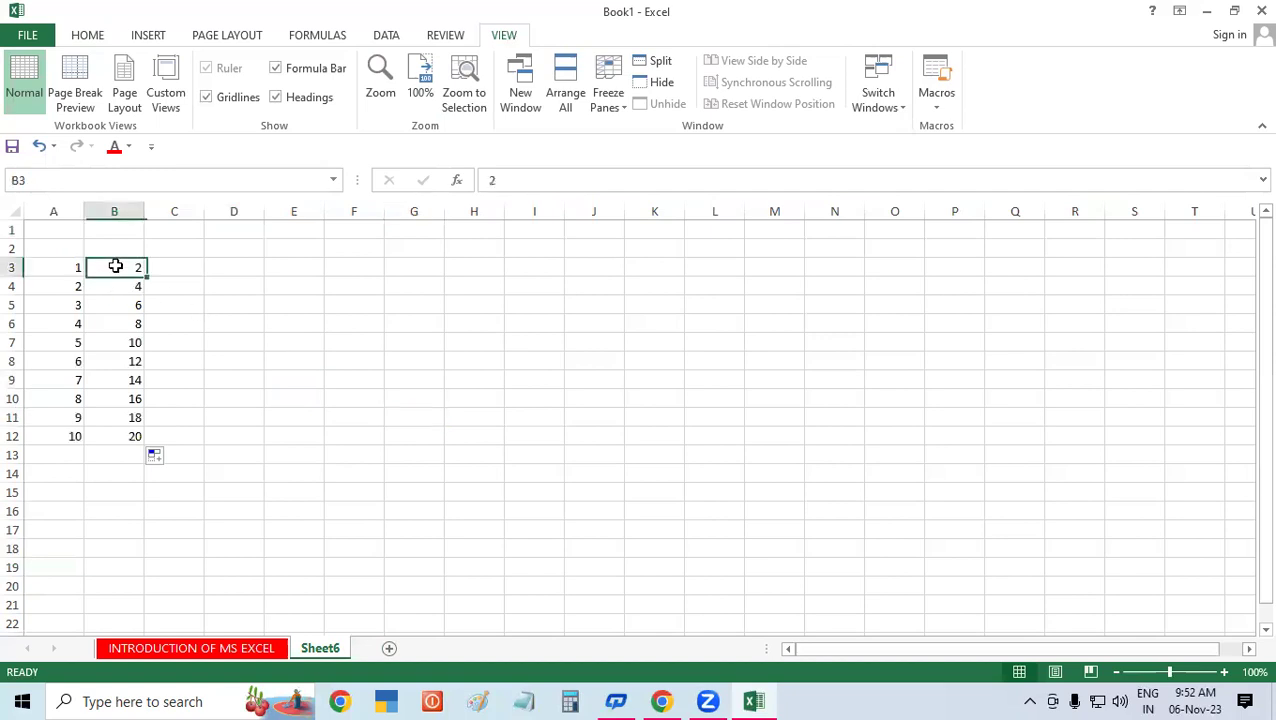
{"action": "left_click", "coordinate": [188, 262]}
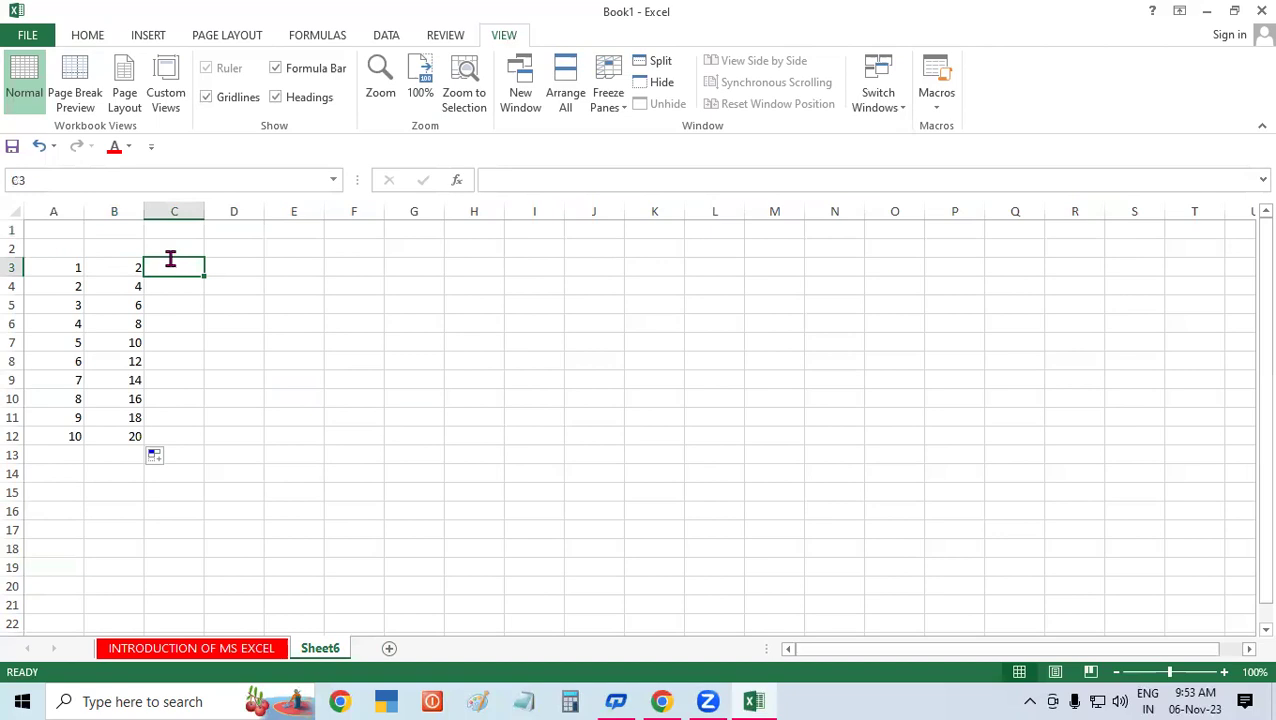
Enter 3 in C3 and AutoFill row 3 from the 2, 3 series across to 20 in T3.
{"action": "type", "text": "3"}
{"action": "left_click", "coordinate": [318, 395]}
{"action": "left_click_drag", "start_coordinate": [107, 262], "coordinate": [1175, 262]}
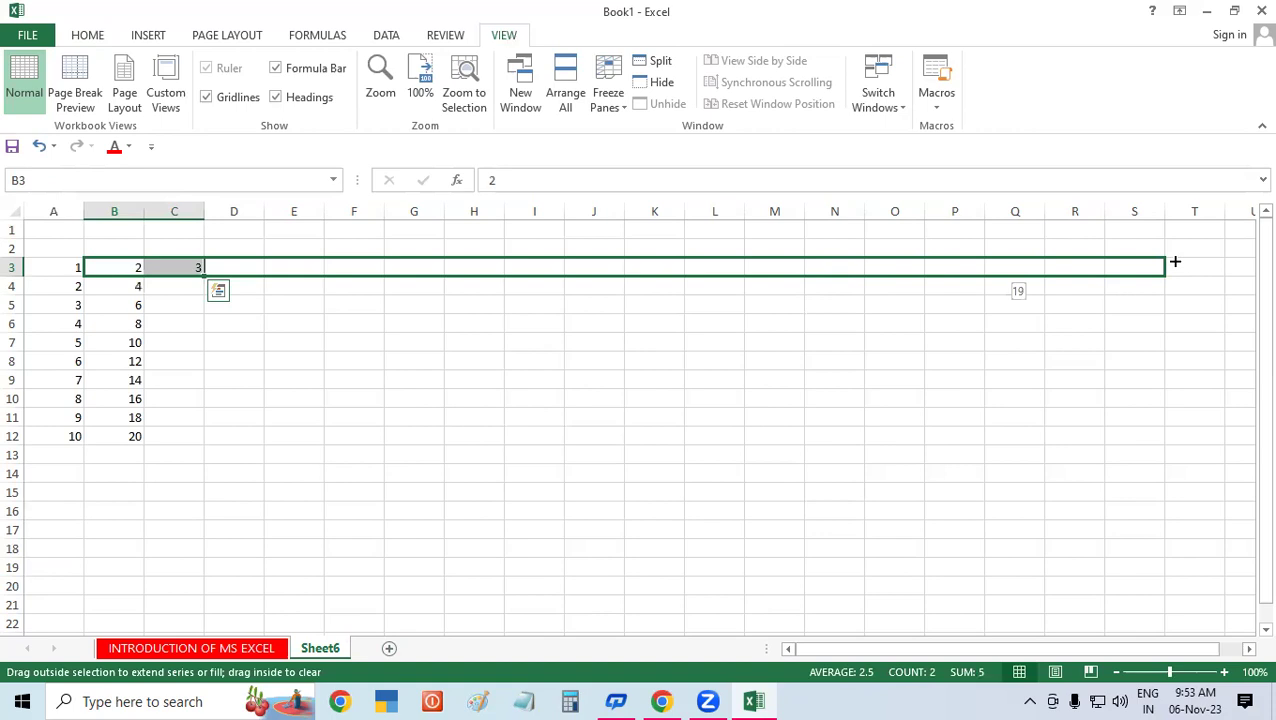
{"action": "left_click_drag", "start_coordinate": [1175, 262], "coordinate": [1213, 265]}
{"action": "left_click", "coordinate": [810, 400]}
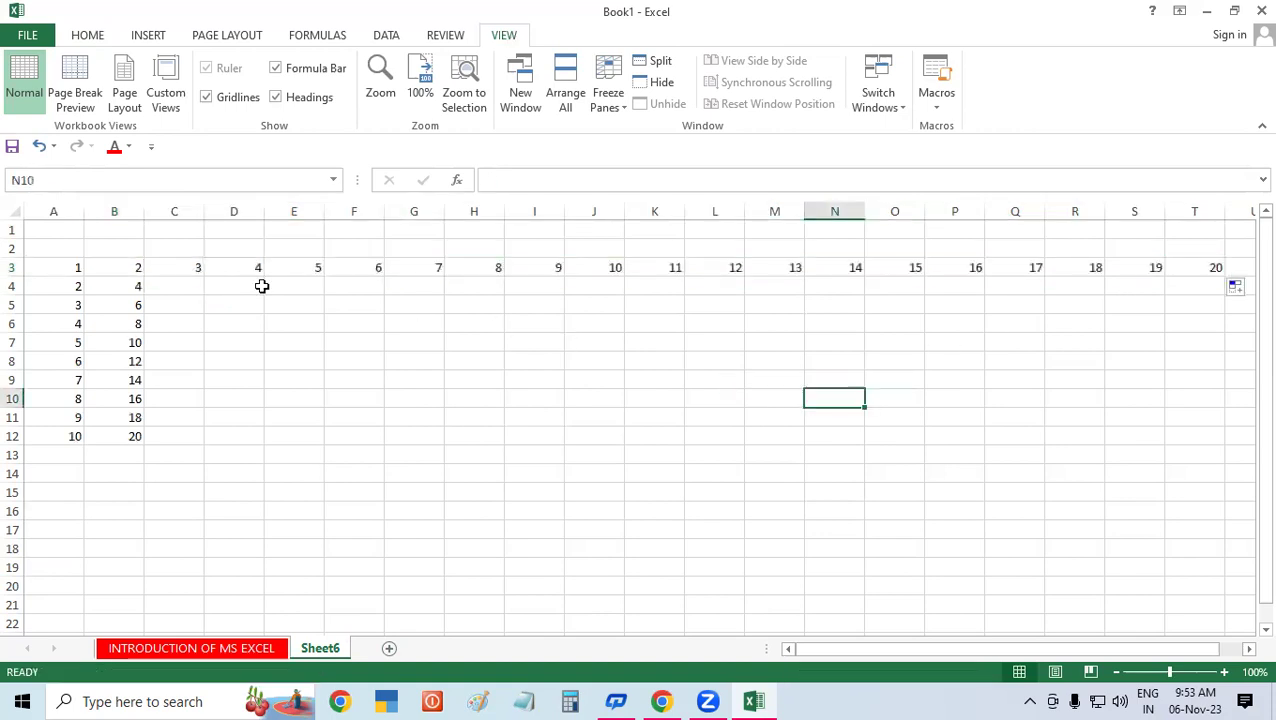
{"action": "left_click_drag", "start_coordinate": [80, 286], "coordinate": [148, 287]}
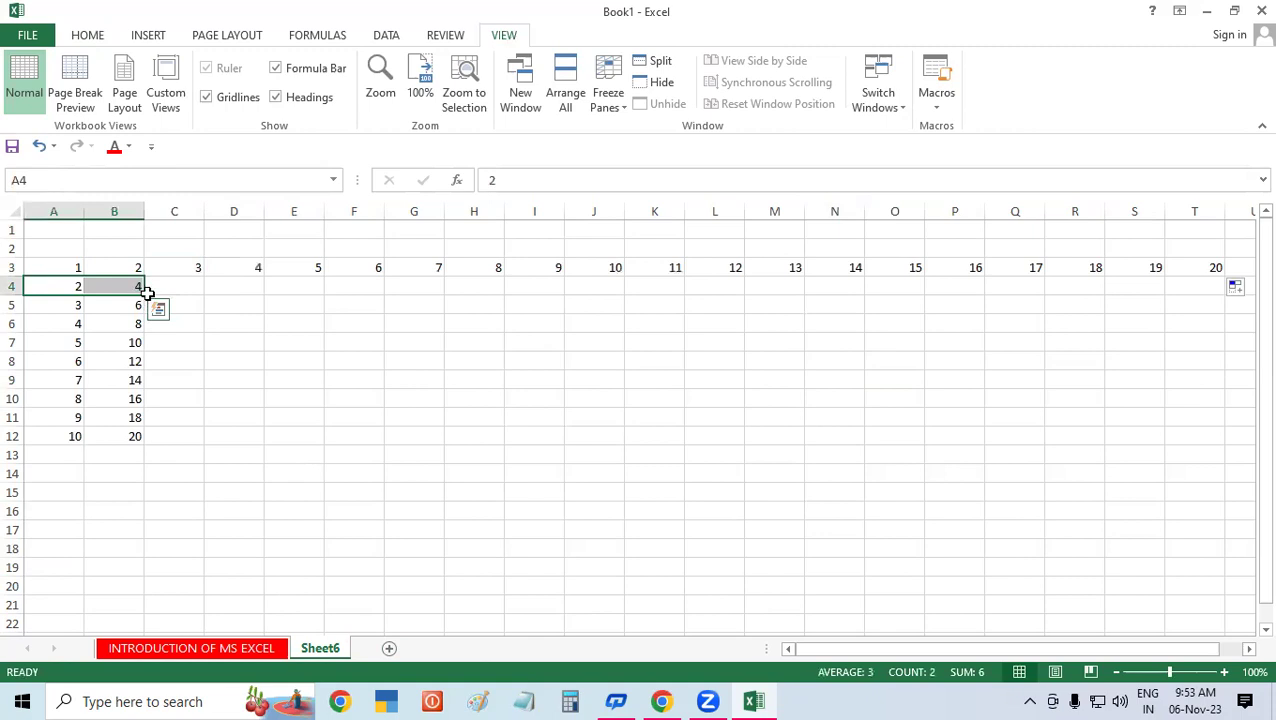
AutoFill rows 4 to 6 as multiples of 2, 3 and 4 out to column T.
{"action": "left_click_drag", "start_coordinate": [147, 291], "coordinate": [1215, 293]}
{"action": "left_click_drag", "start_coordinate": [73, 312], "coordinate": [1218, 318]}
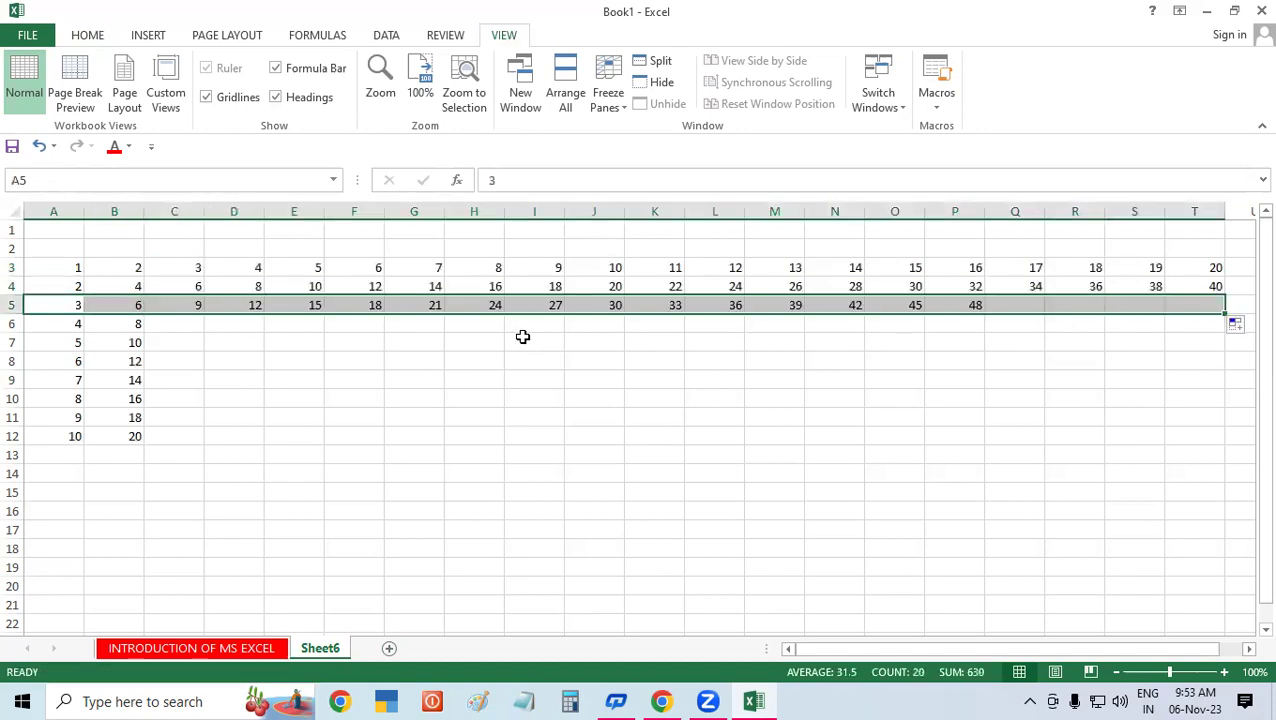
{"action": "left_click_drag", "start_coordinate": [78, 324], "coordinate": [100, 323]}
{"action": "left_click_drag", "start_coordinate": [612, 345], "coordinate": [982, 318]}
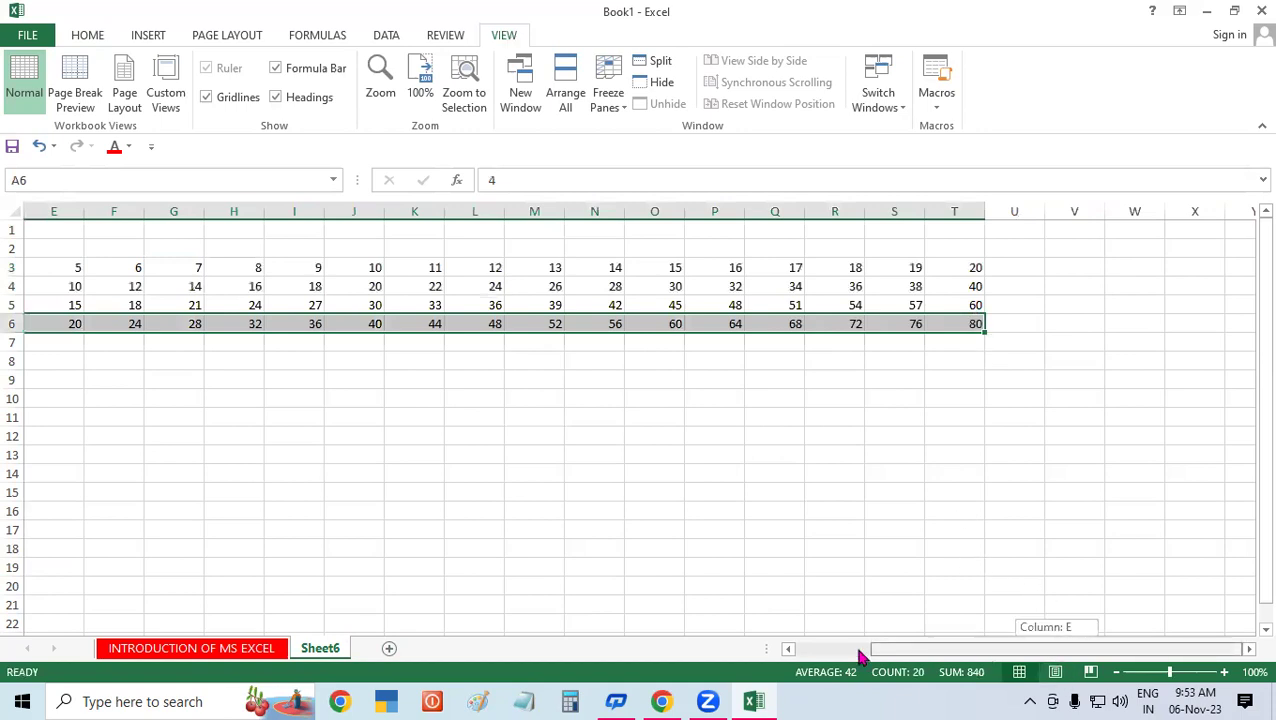
{"action": "left_click_drag", "start_coordinate": [1058, 655], "coordinate": [800, 652]}
{"action": "left_click", "coordinate": [714, 548]}
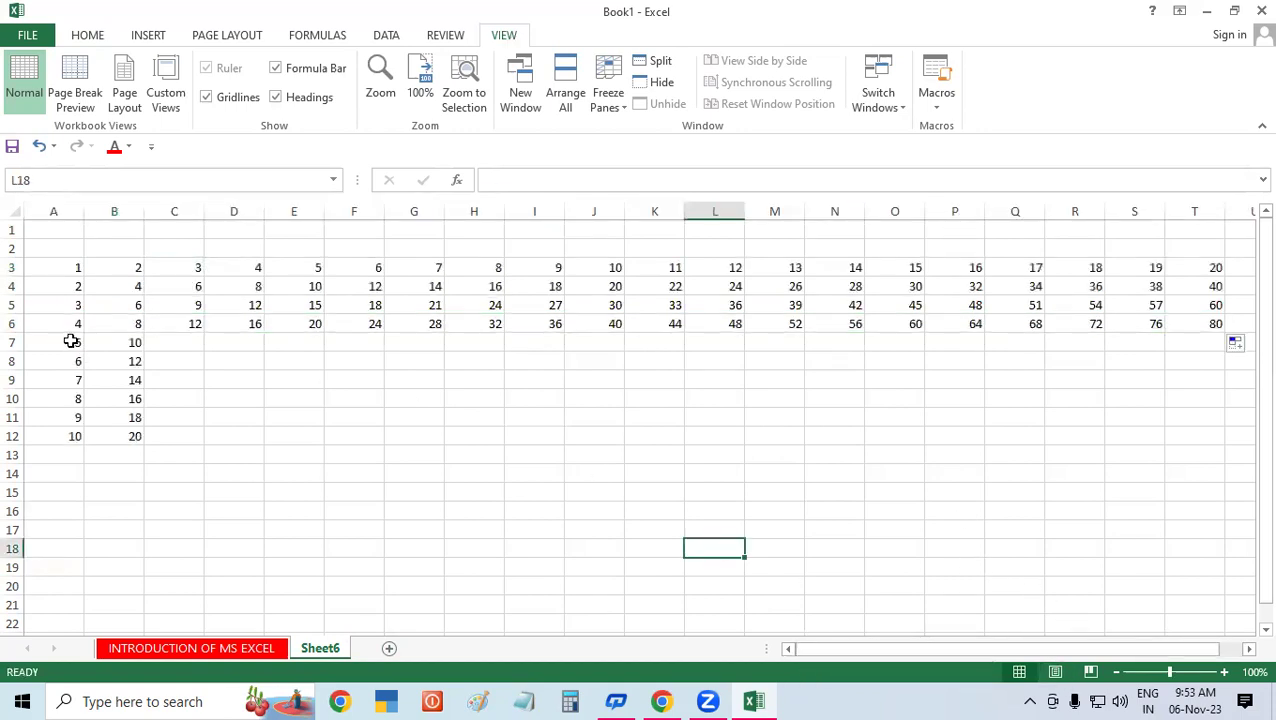
AutoFill rows 7 and 8 as multiples of 5 and 6, ending at 100 and 120 in column T.
{"action": "left_click_drag", "start_coordinate": [71, 341], "coordinate": [1212, 360]}
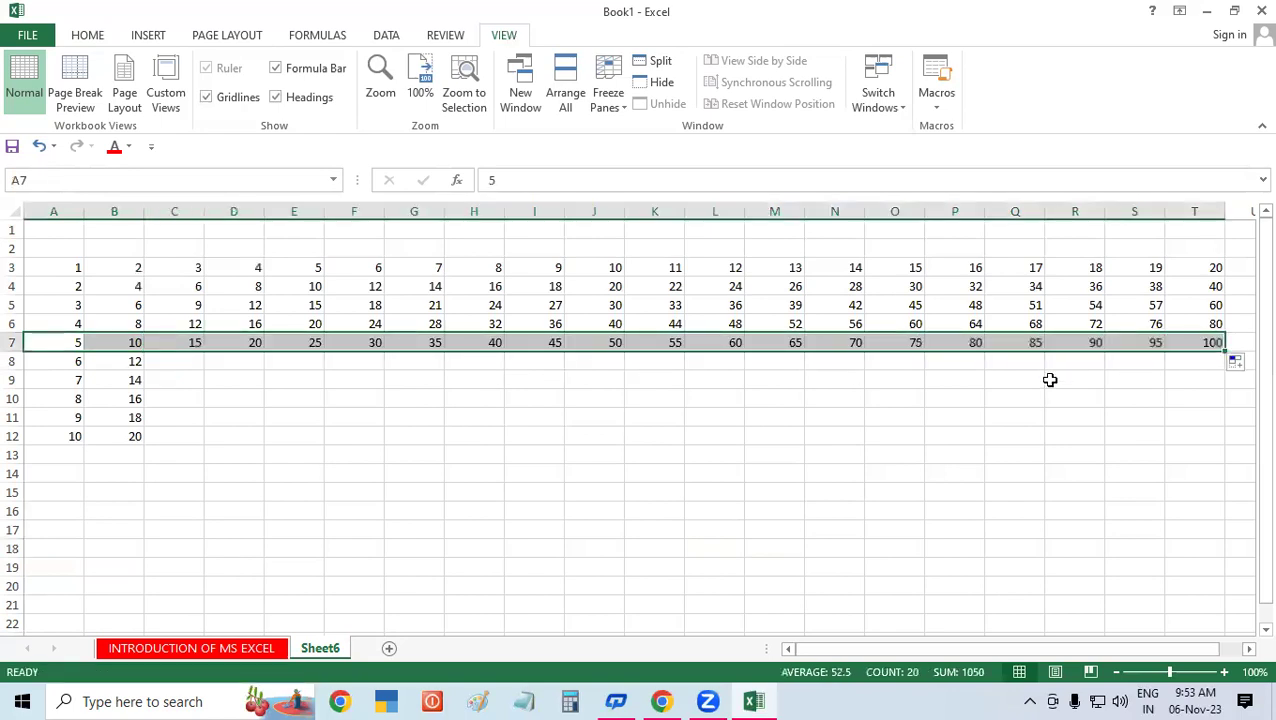
{"action": "left_click", "coordinate": [1050, 380]}
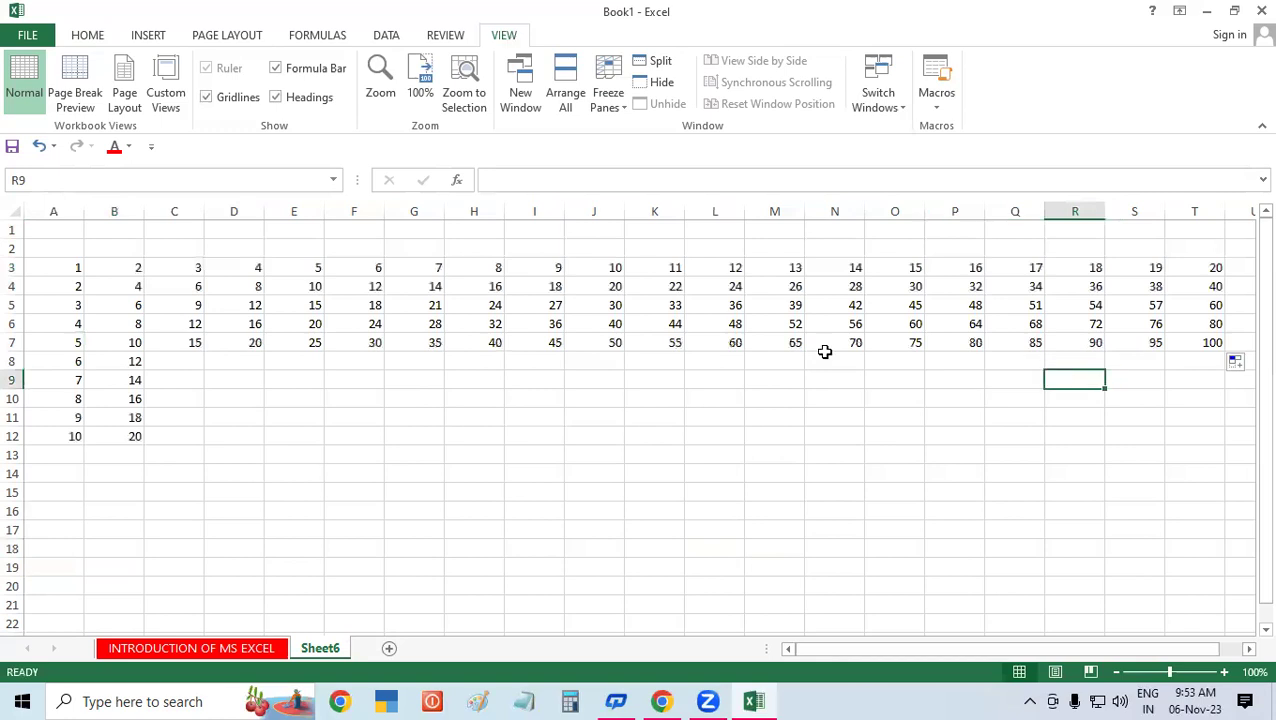
{"action": "left_click", "coordinate": [67, 361]}
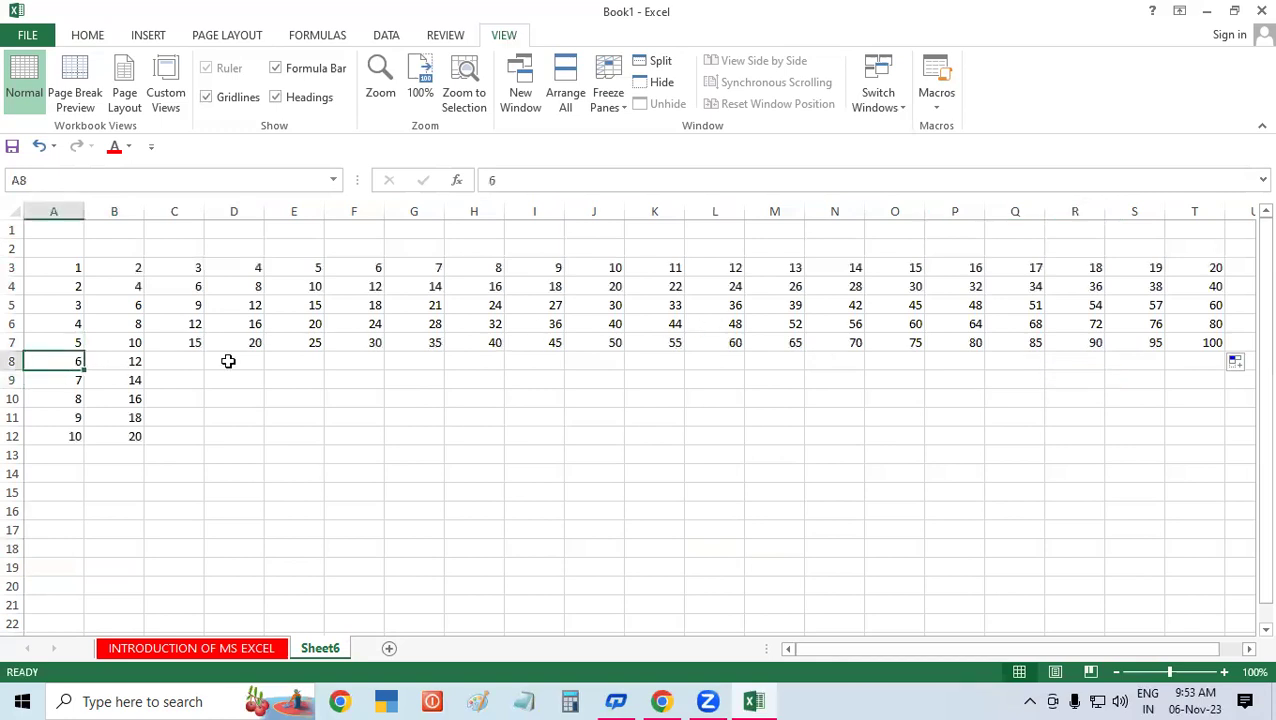
{"action": "left_click_drag", "start_coordinate": [228, 361], "coordinate": [139, 359]}
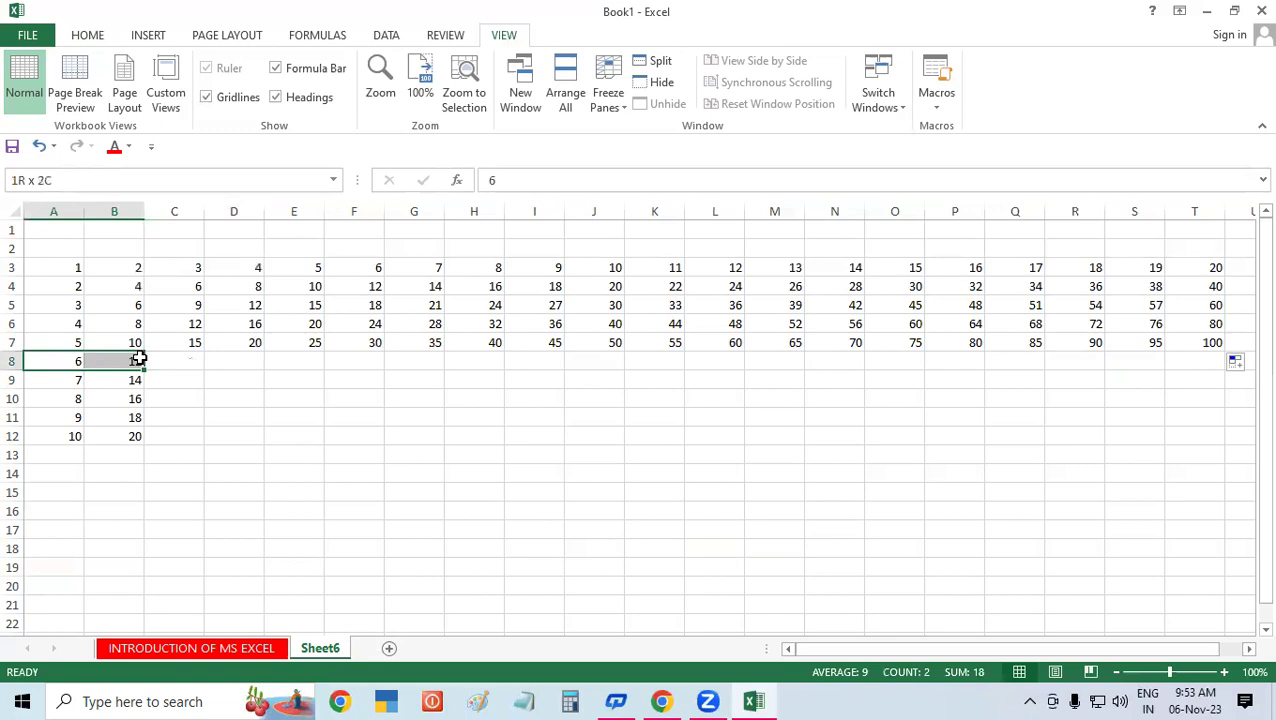
{"action": "left_click_drag", "start_coordinate": [143, 367], "coordinate": [1076, 398]}
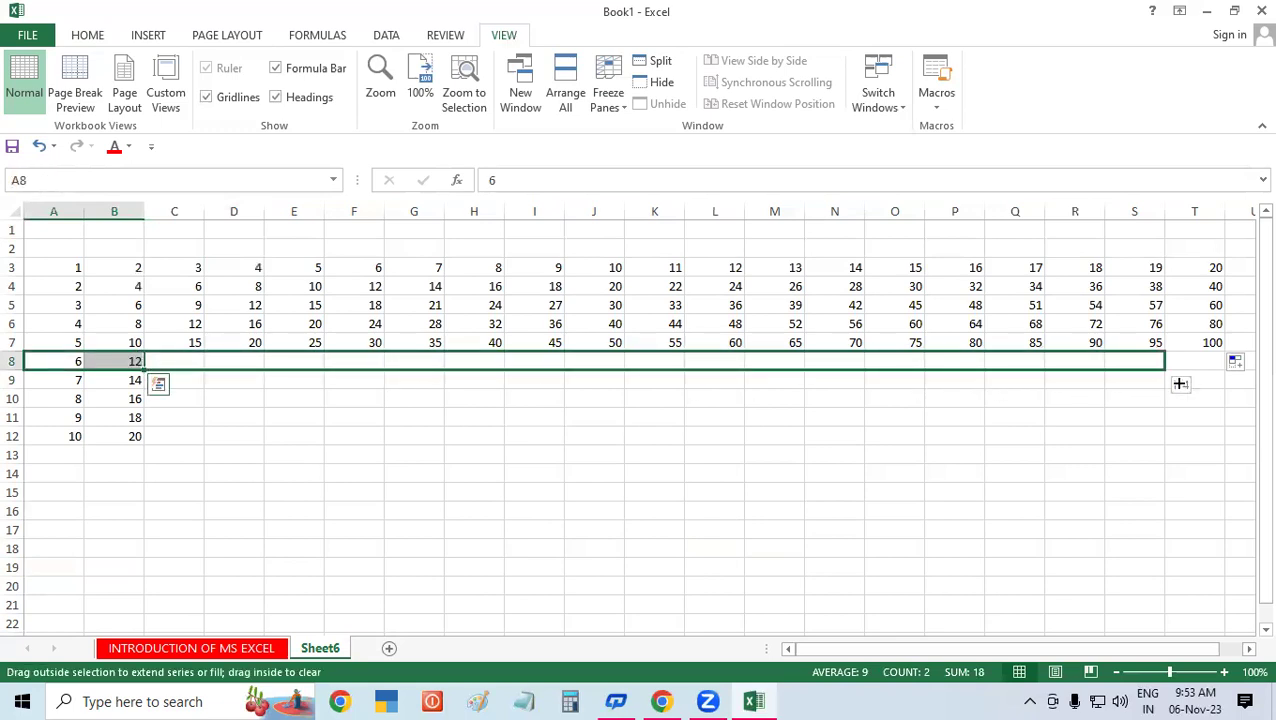
{"action": "left_click_drag", "start_coordinate": [1076, 398], "coordinate": [1216, 380]}
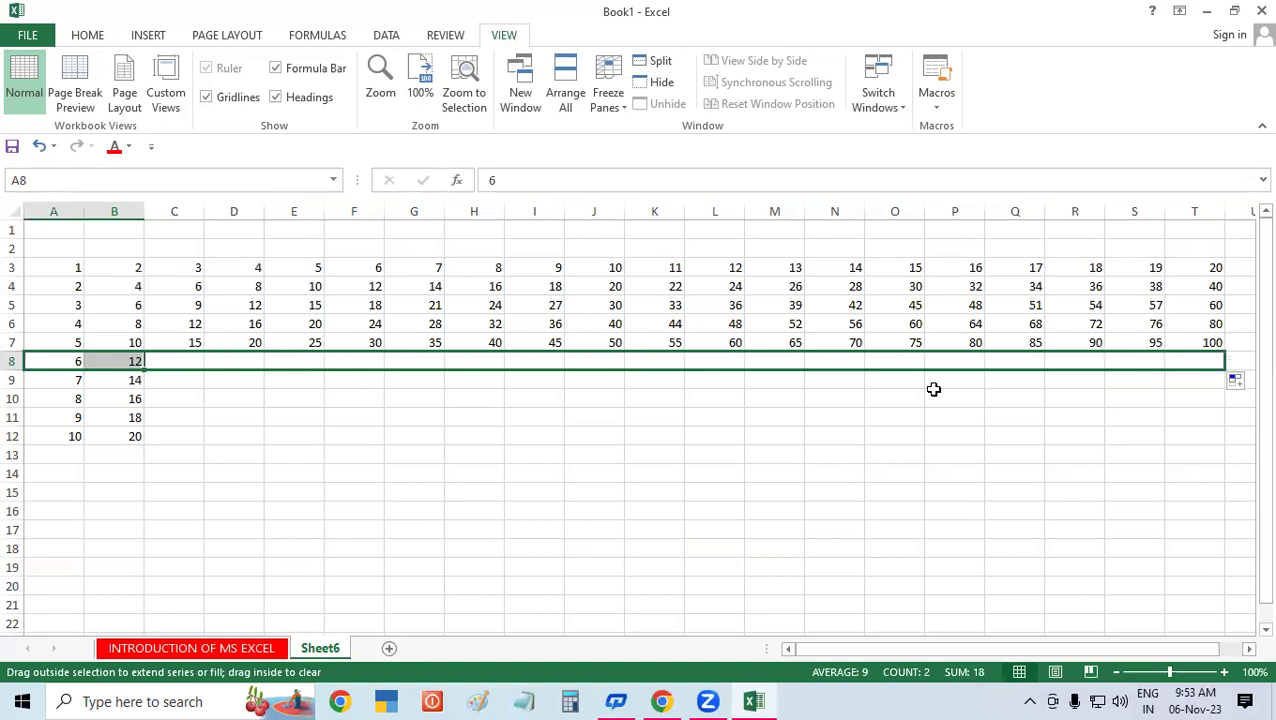
Select the 7 and 14 in A9:B9 and AutoFill row 9 to 140 in T9.
{"action": "left_click", "coordinate": [48, 380]}
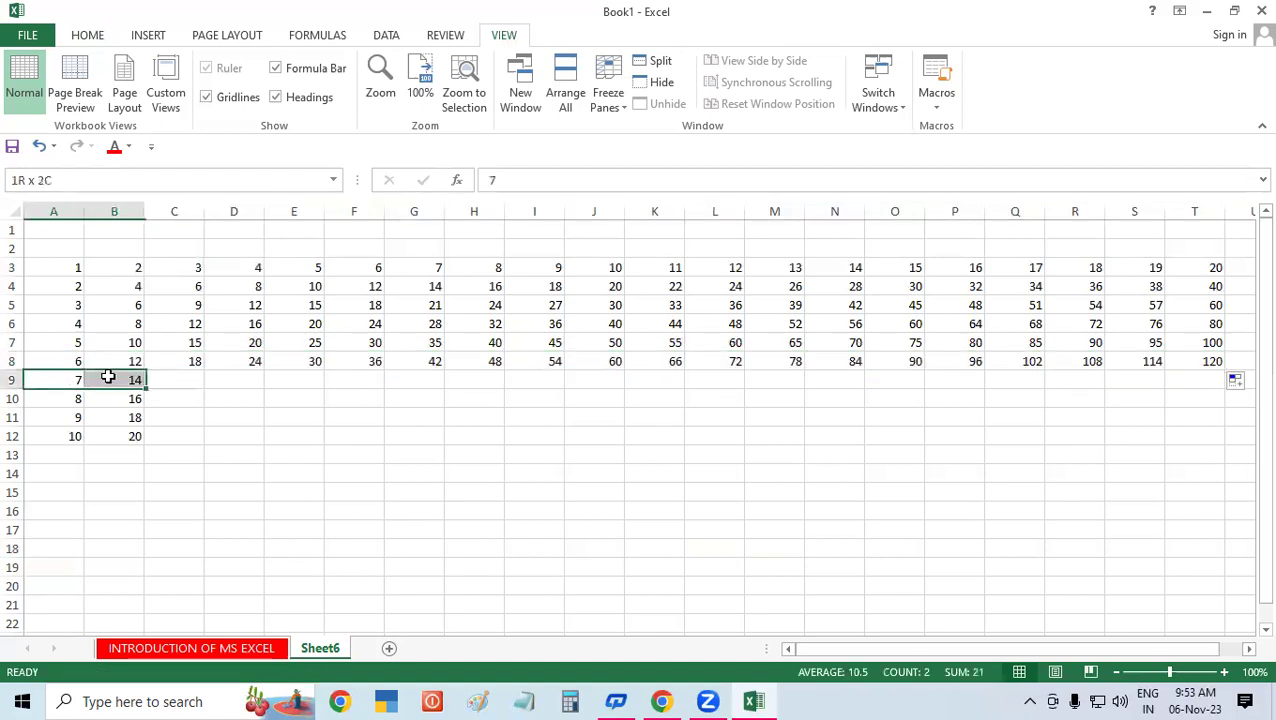
{"action": "left_click_drag", "start_coordinate": [66, 379], "coordinate": [160, 399]}
{"action": "left_click_drag", "start_coordinate": [68, 379], "coordinate": [118, 381]}
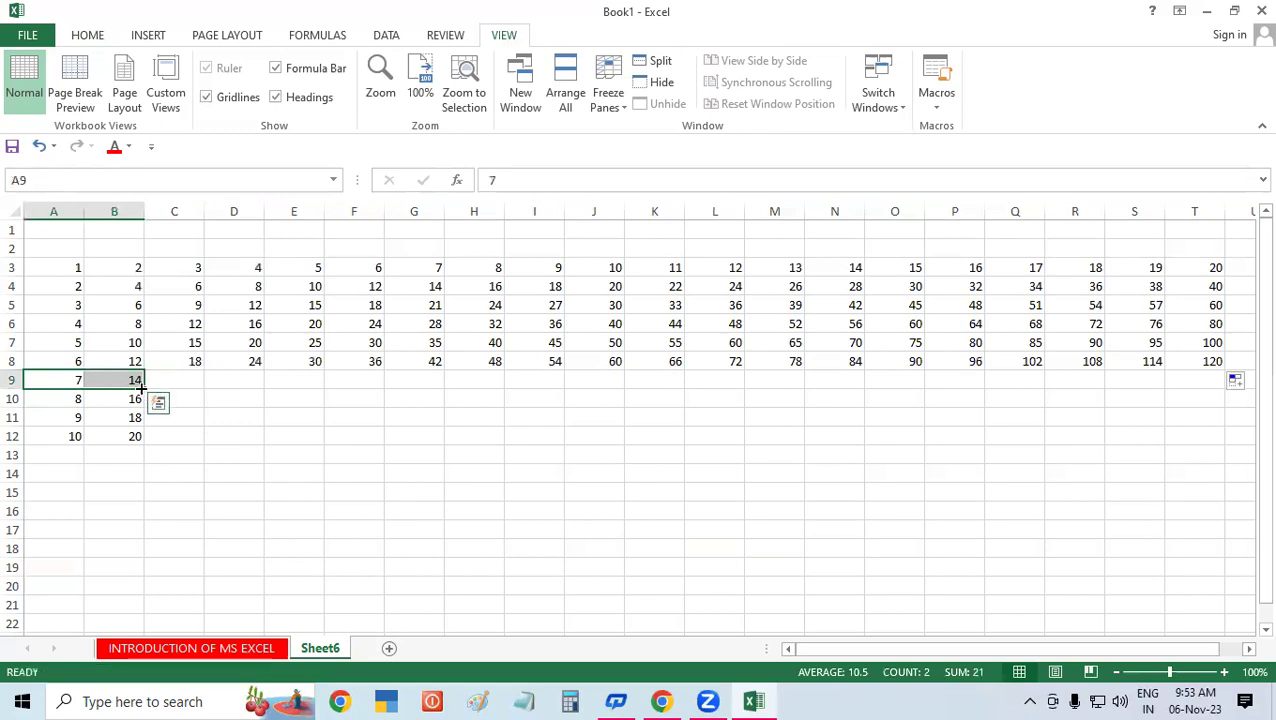
{"action": "left_click_drag", "start_coordinate": [141, 388], "coordinate": [1213, 410]}
Cancel the replace-data prompt and AutoFill row 10 from 8 and 16 to 160 in T10.
{"action": "left_click_drag", "start_coordinate": [55, 399], "coordinate": [110, 410]}
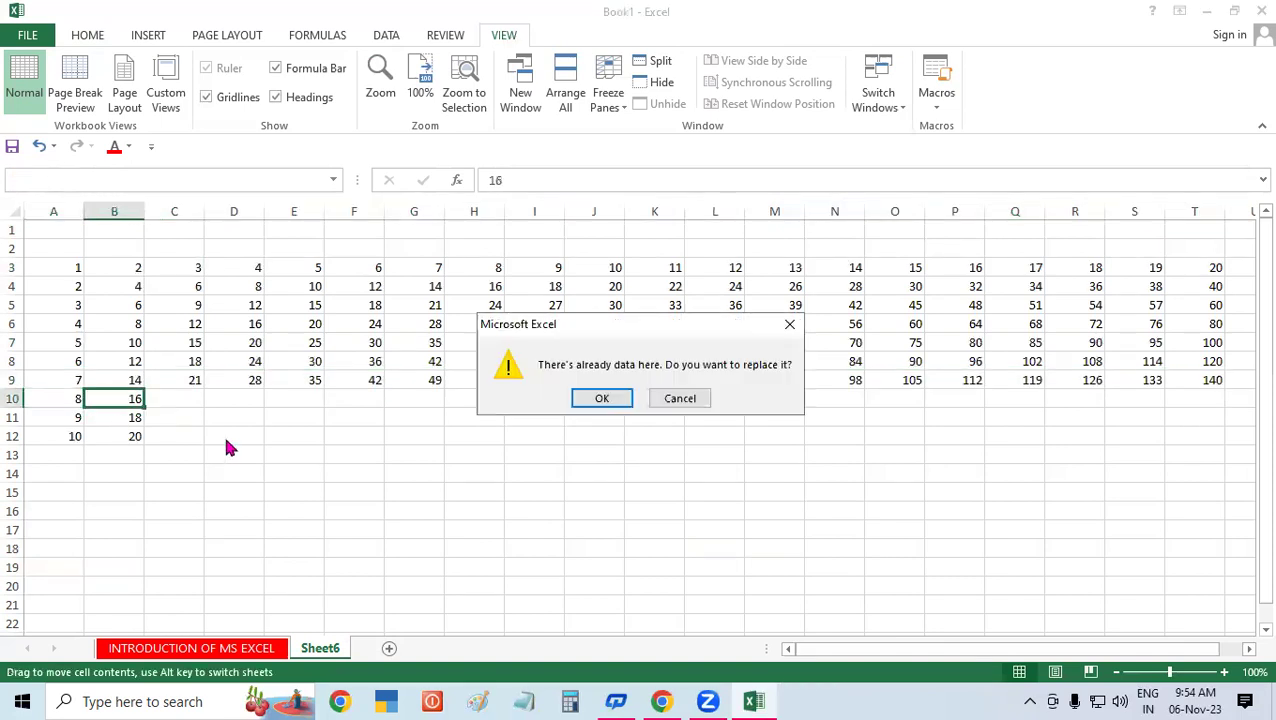
{"action": "left_click", "coordinate": [797, 320]}
{"action": "left_click", "coordinate": [307, 531]}
{"action": "left_click_drag", "start_coordinate": [61, 399], "coordinate": [1198, 424]}
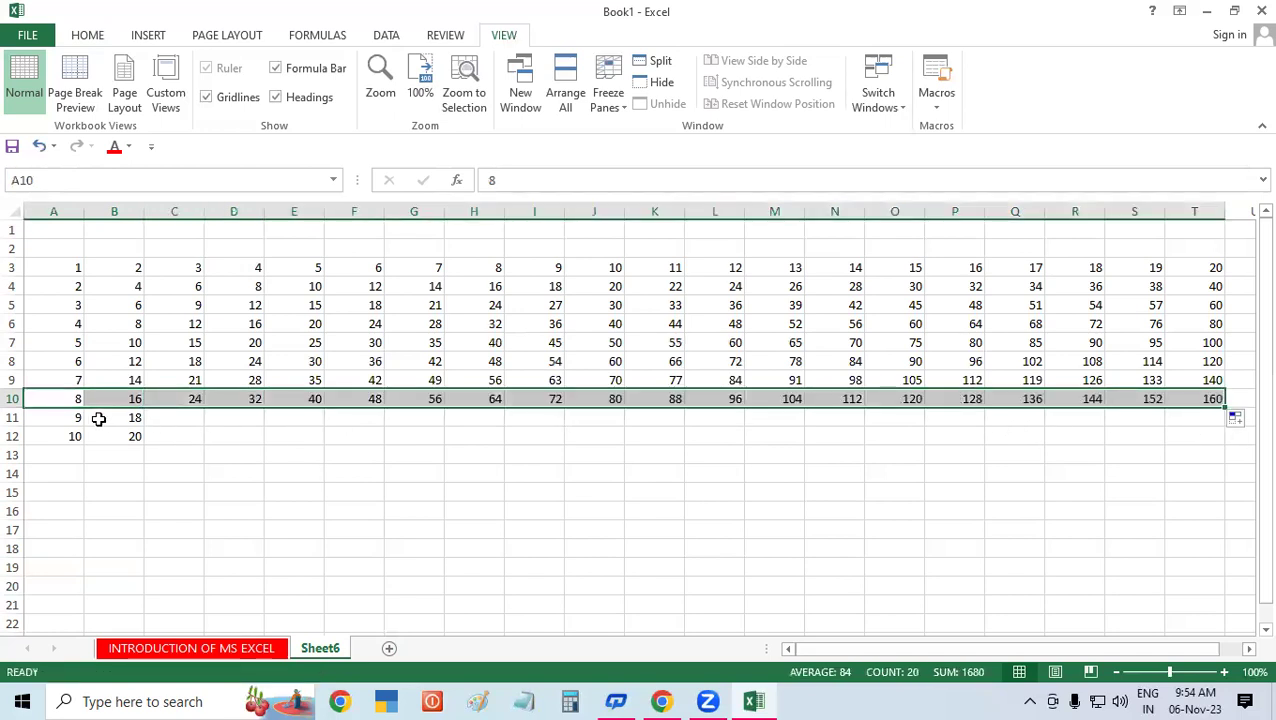
AutoFill rows 11 and 12 together to column T, ending at 180 and 200, then deselect.
{"action": "mouse_move", "coordinate": [82, 415]}
{"action": "left_mouse_down"}
{"action": "mouse_move", "coordinate": [122, 436]}
{"action": "mouse_move", "coordinate": [792, 437]}
{"action": "left_mouse_up"}
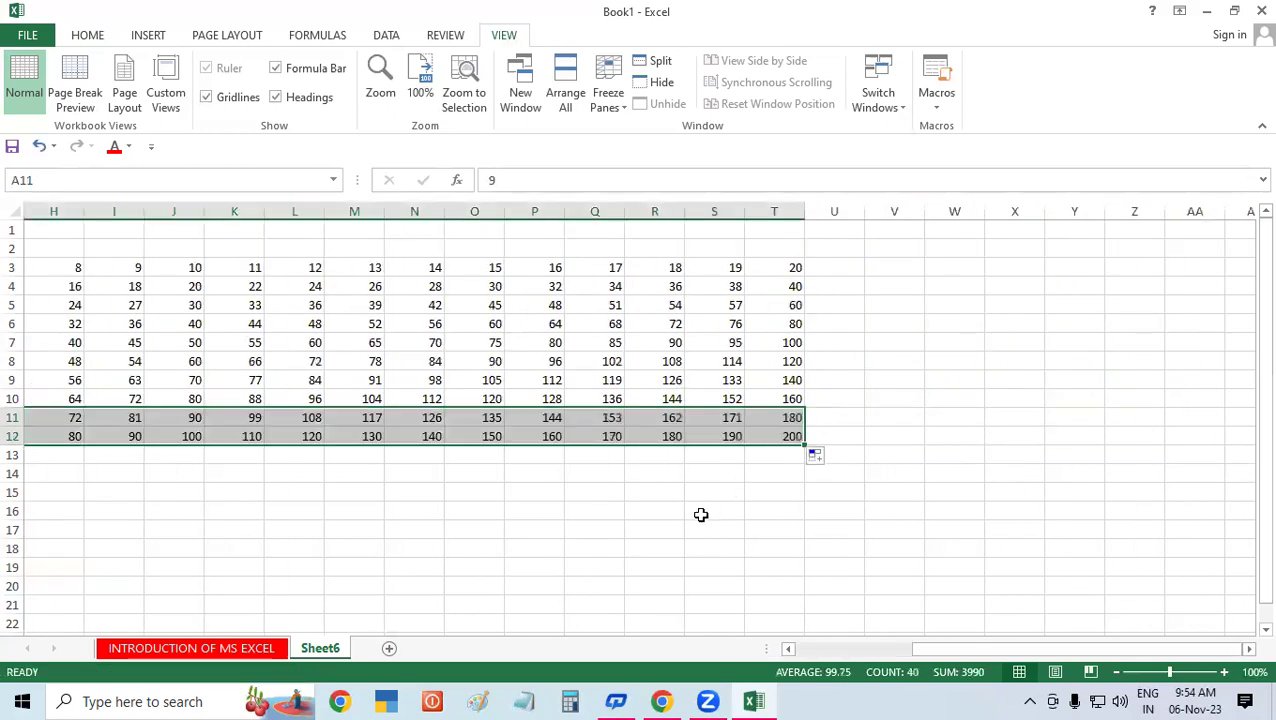
{"action": "left_click", "coordinate": [701, 514]}
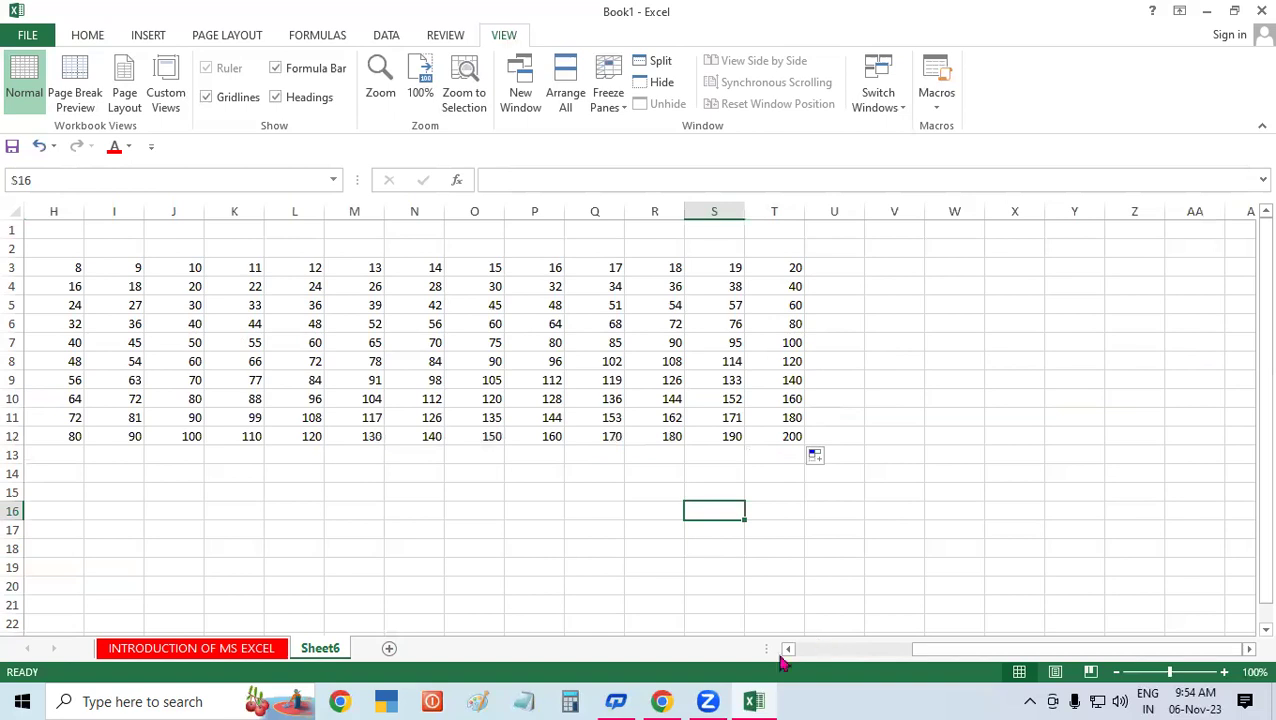
{"action": "left_click", "coordinate": [797, 650]}
{"action": "left_click", "coordinate": [750, 566]}
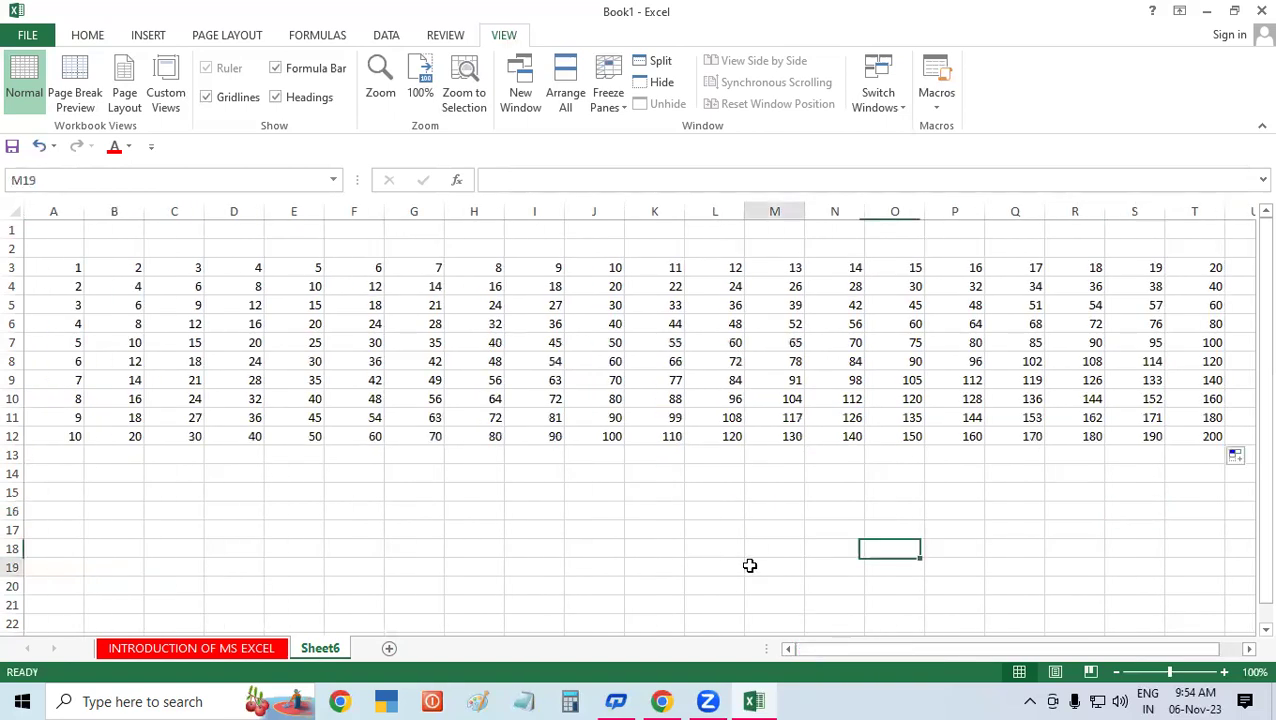